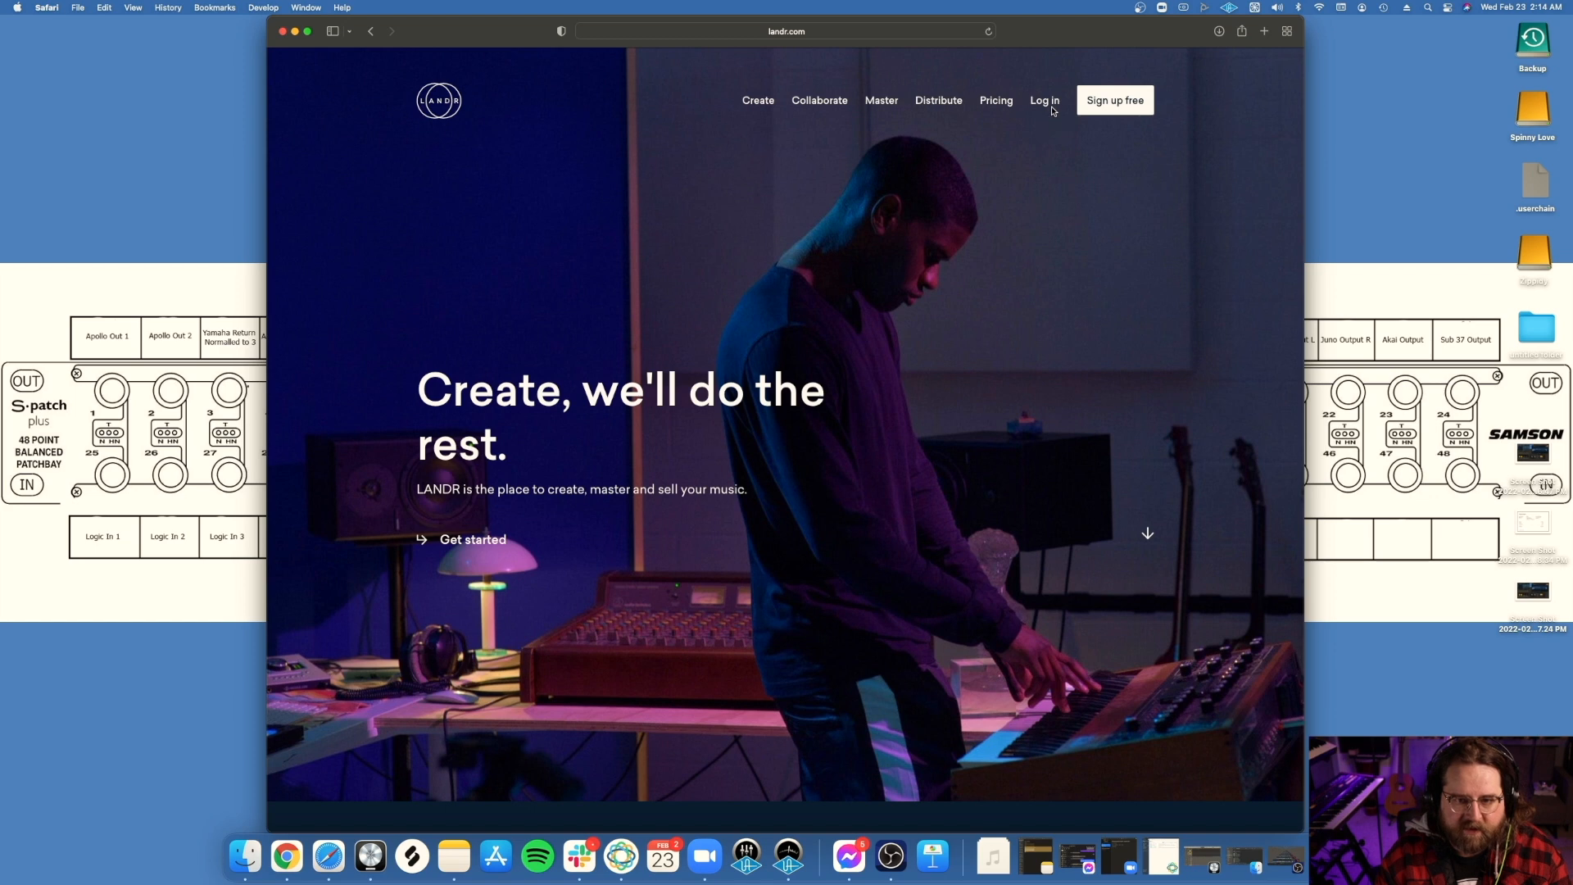
Step: Log in to LANDR using the saved account e-mail and password
{"action": "left_click", "coordinate": [1046, 101]}
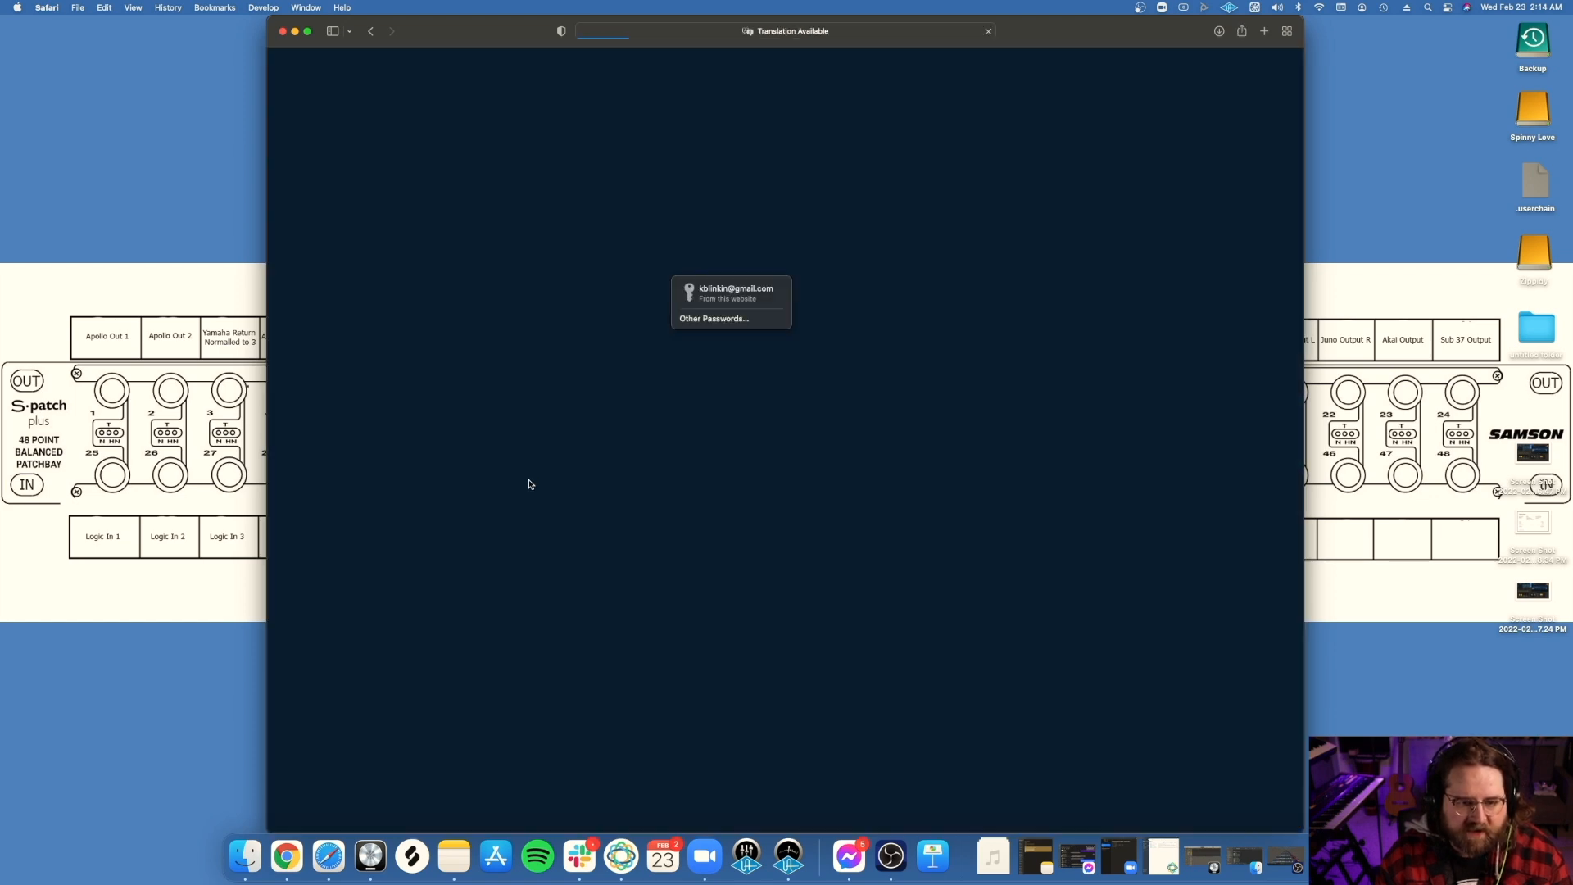
{"action": "left_click", "coordinate": [700, 291]}
{"action": "left_click", "coordinate": [760, 360]}
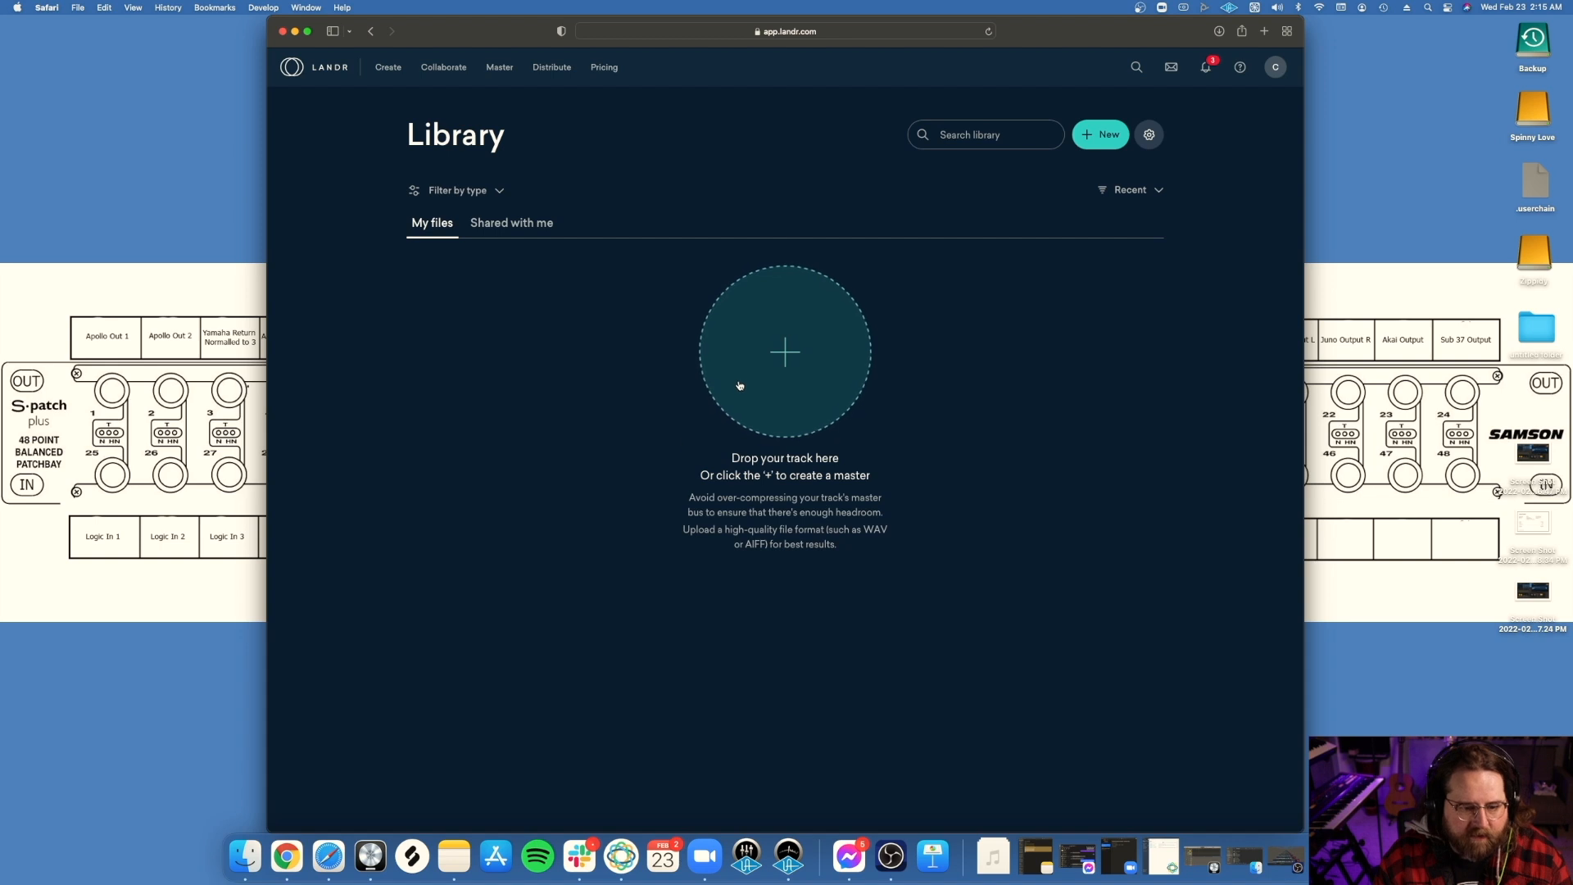
Step: Upload Sega Beat for LANDR.wav from the Downloads folder to the LANDR library for mastering
{"action": "left_click", "coordinate": [242, 857]}
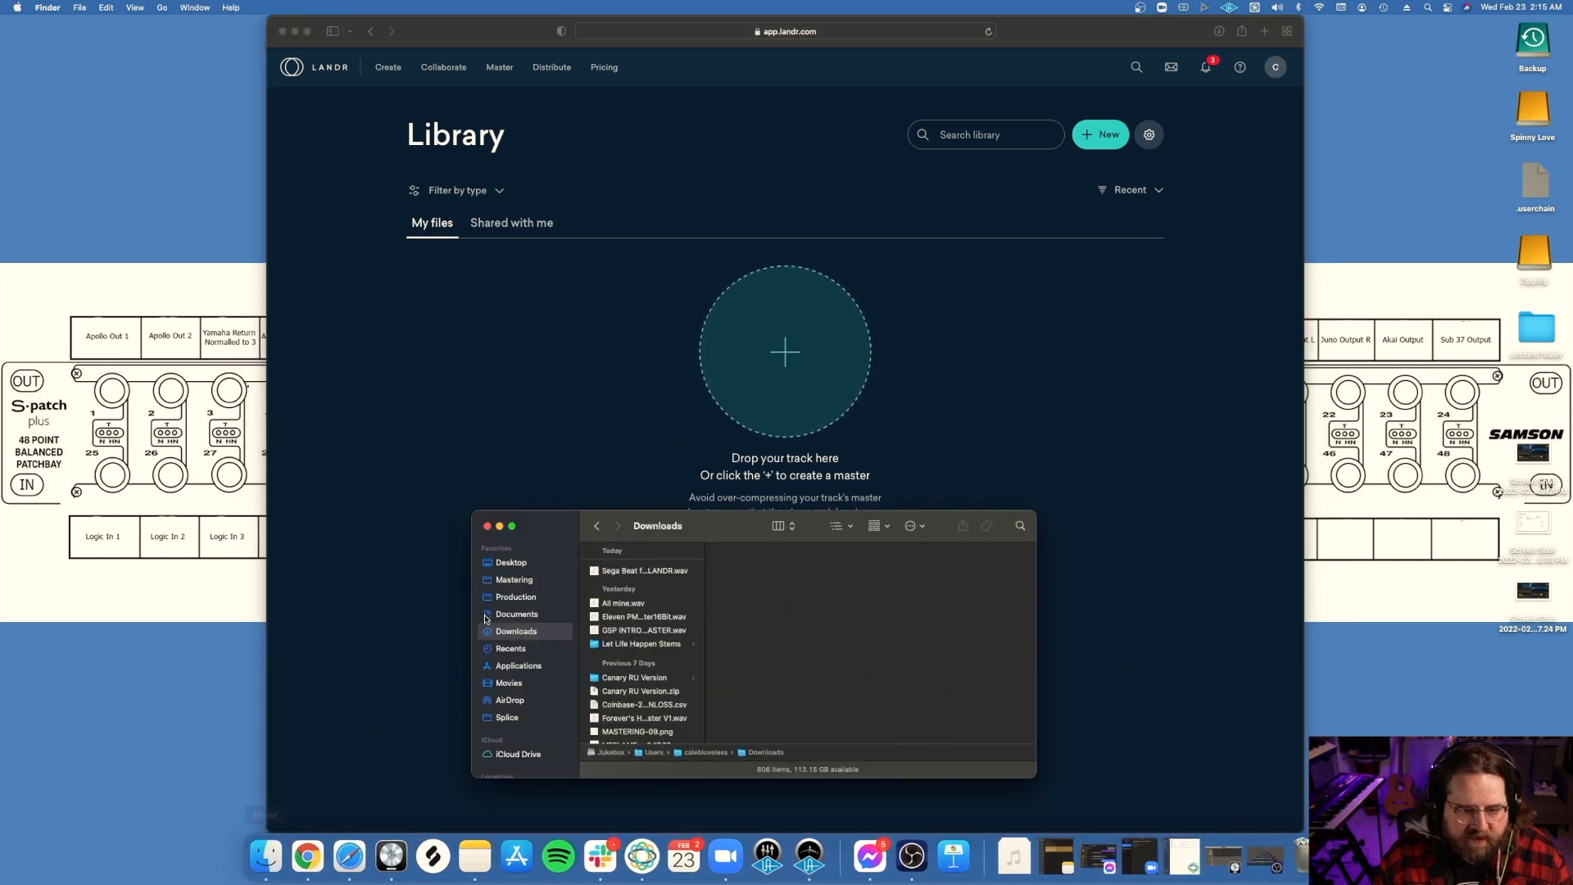
{"action": "left_click_drag", "start_coordinate": [552, 530], "coordinate": [359, 573]}
{"action": "left_click_drag", "start_coordinate": [463, 619], "coordinate": [707, 394]}
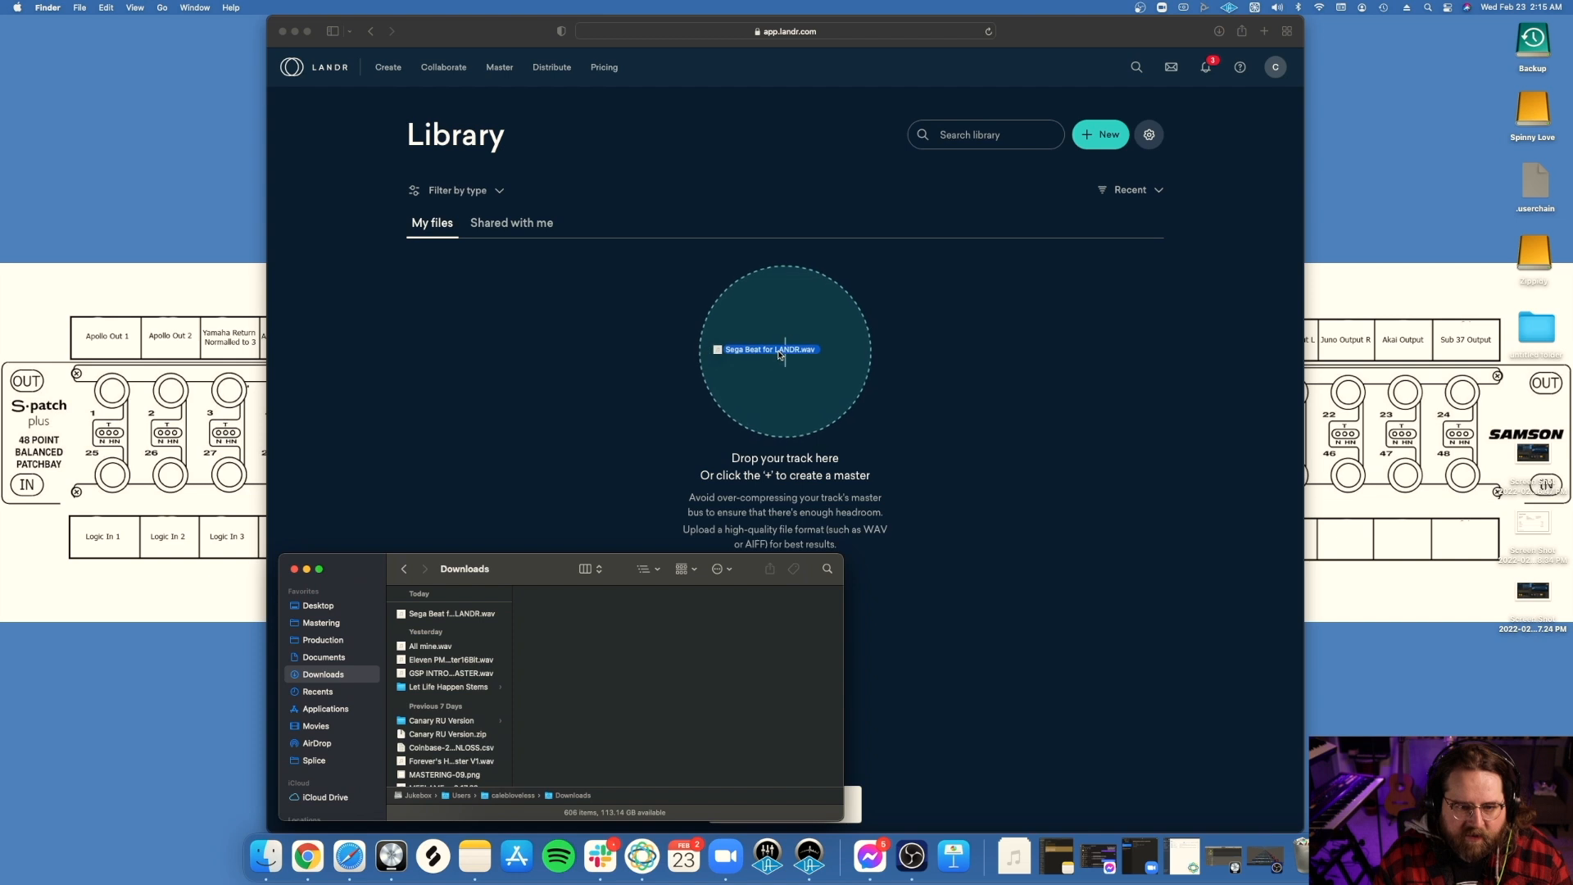
{"action": "left_click_drag", "start_coordinate": [779, 354], "coordinate": [780, 354]}
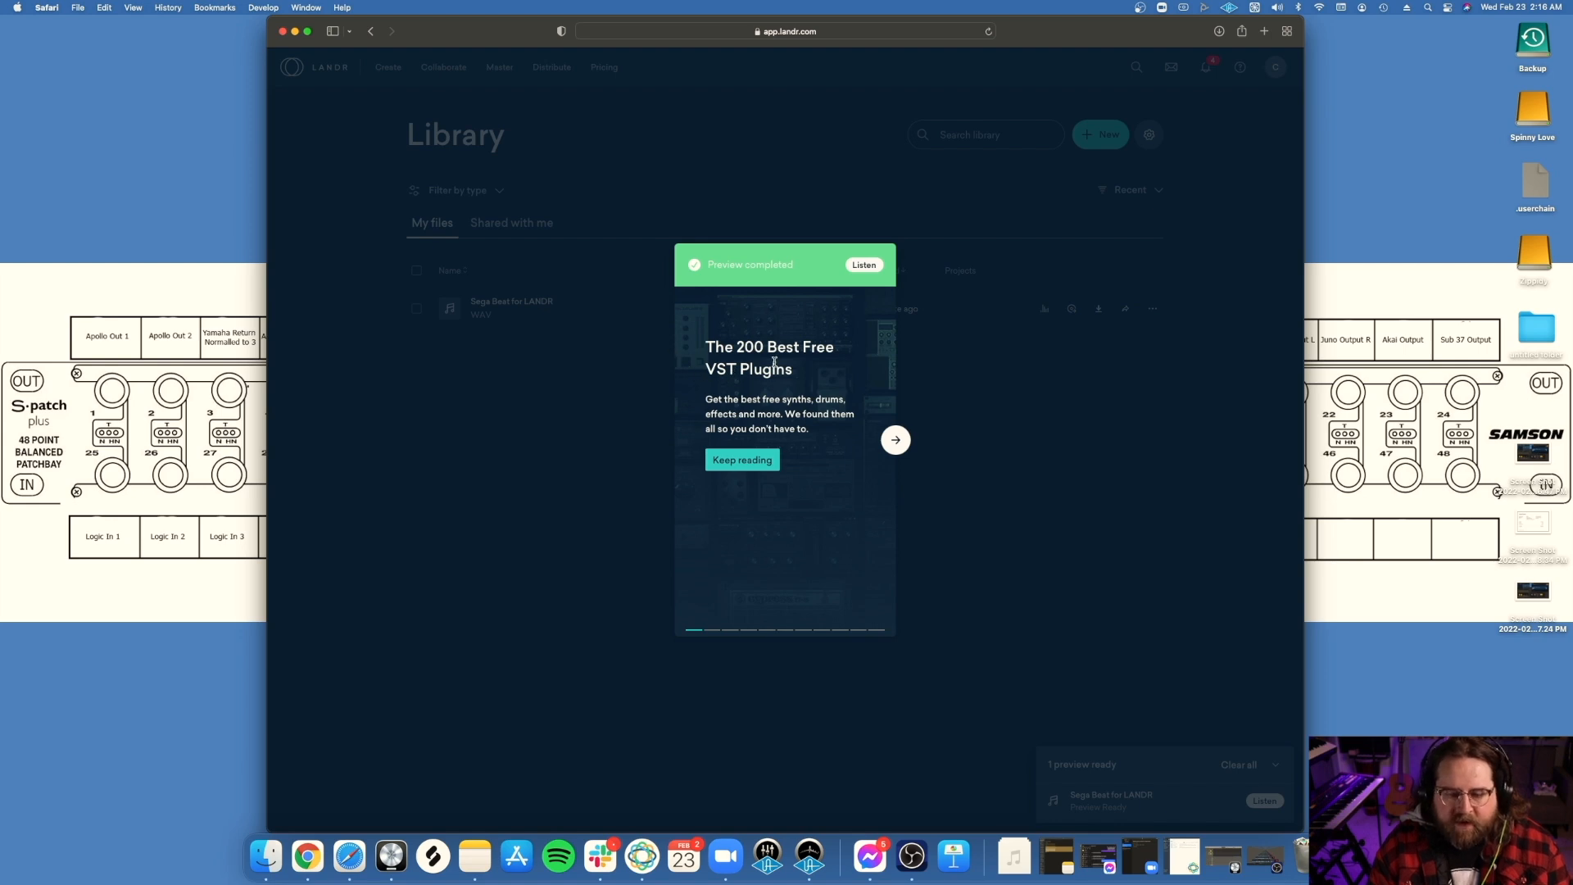
Step: Open the completed preview and request a master with Balanced style, Medium loudness and WAV format
{"action": "left_click", "coordinate": [896, 439]}
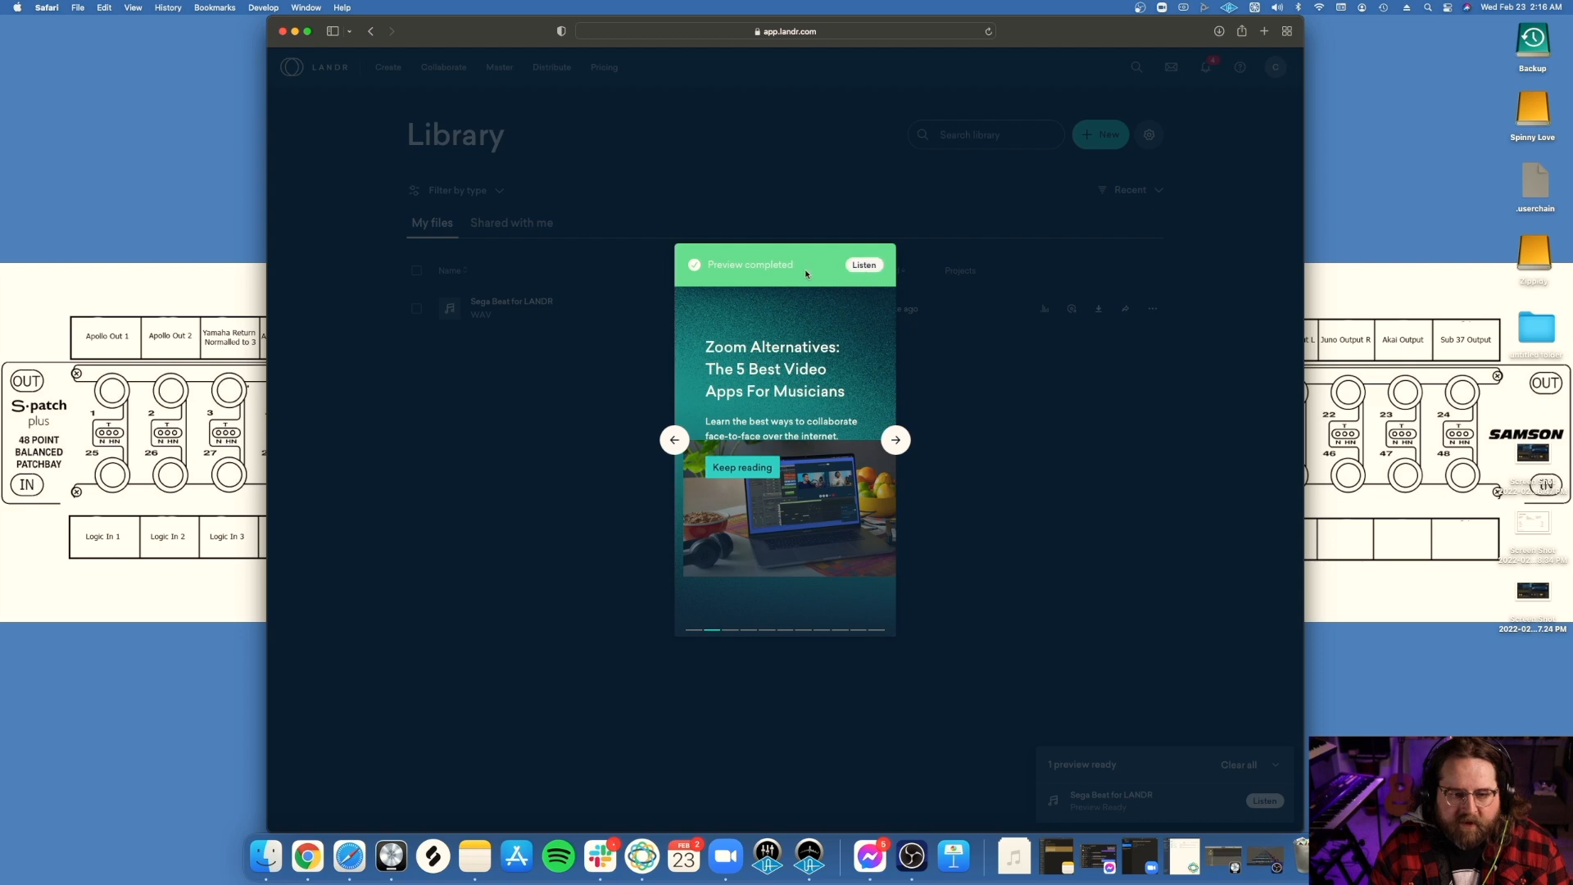
{"action": "left_click", "coordinate": [864, 265]}
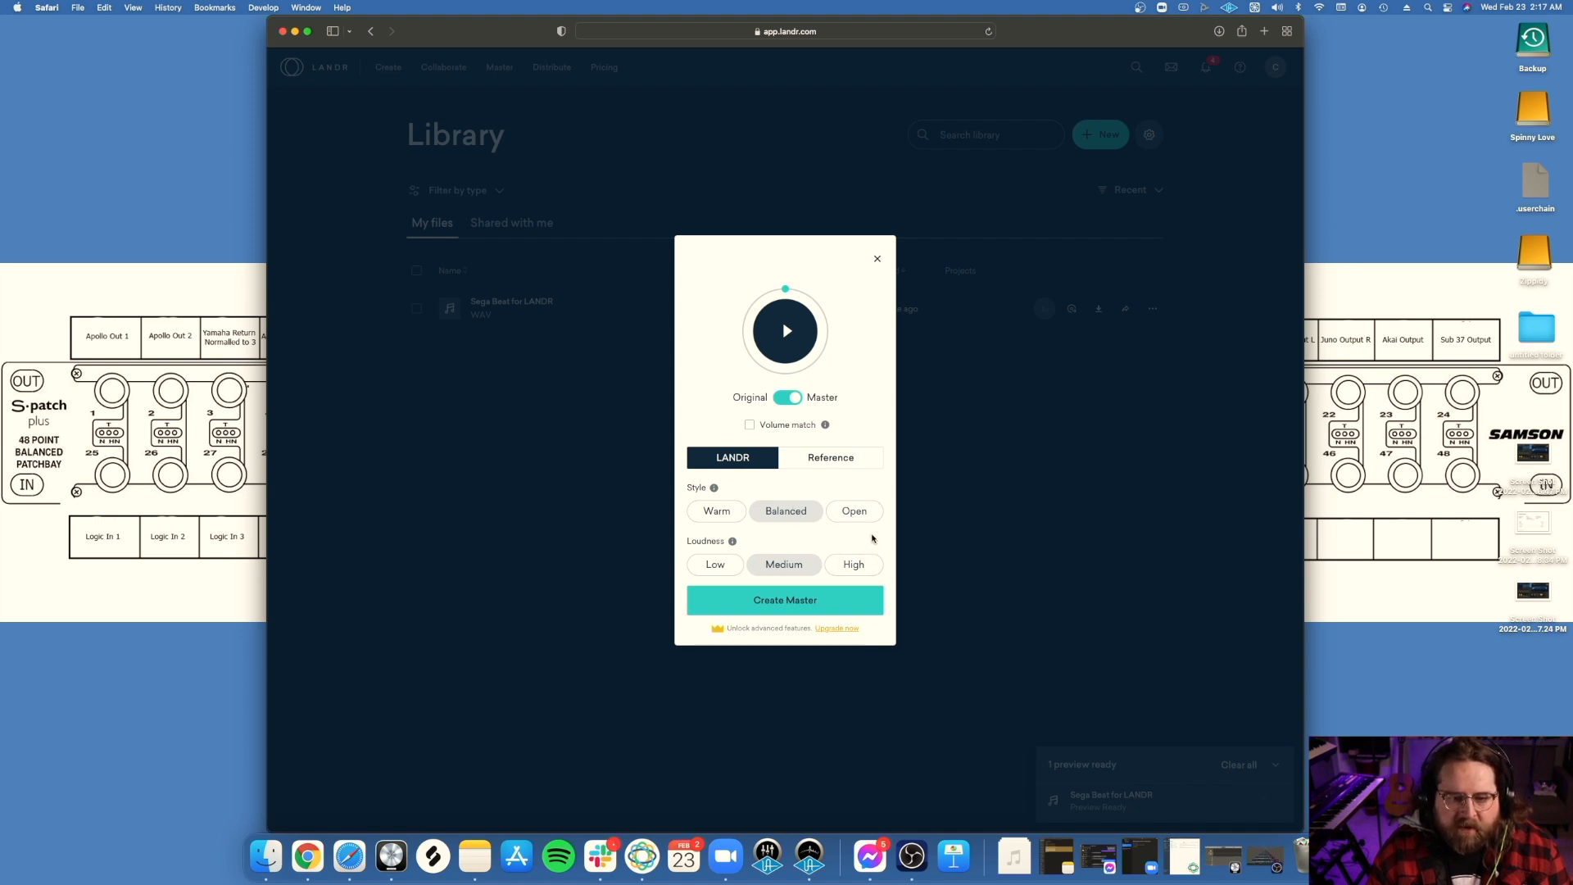
{"action": "left_click", "coordinate": [785, 603]}
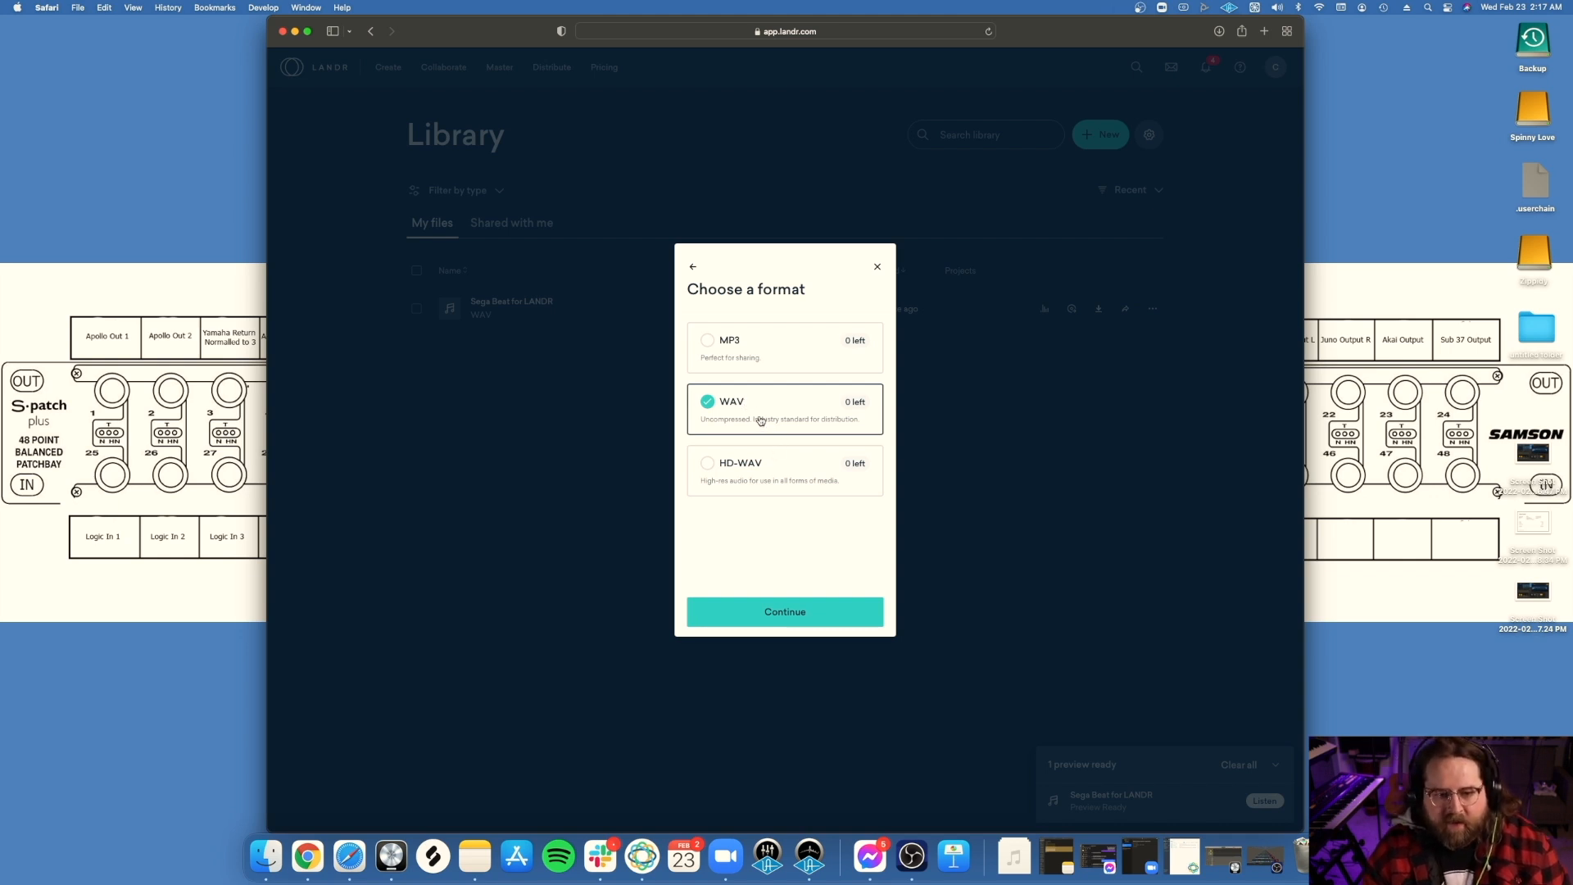
{"action": "left_click", "coordinate": [779, 611]}
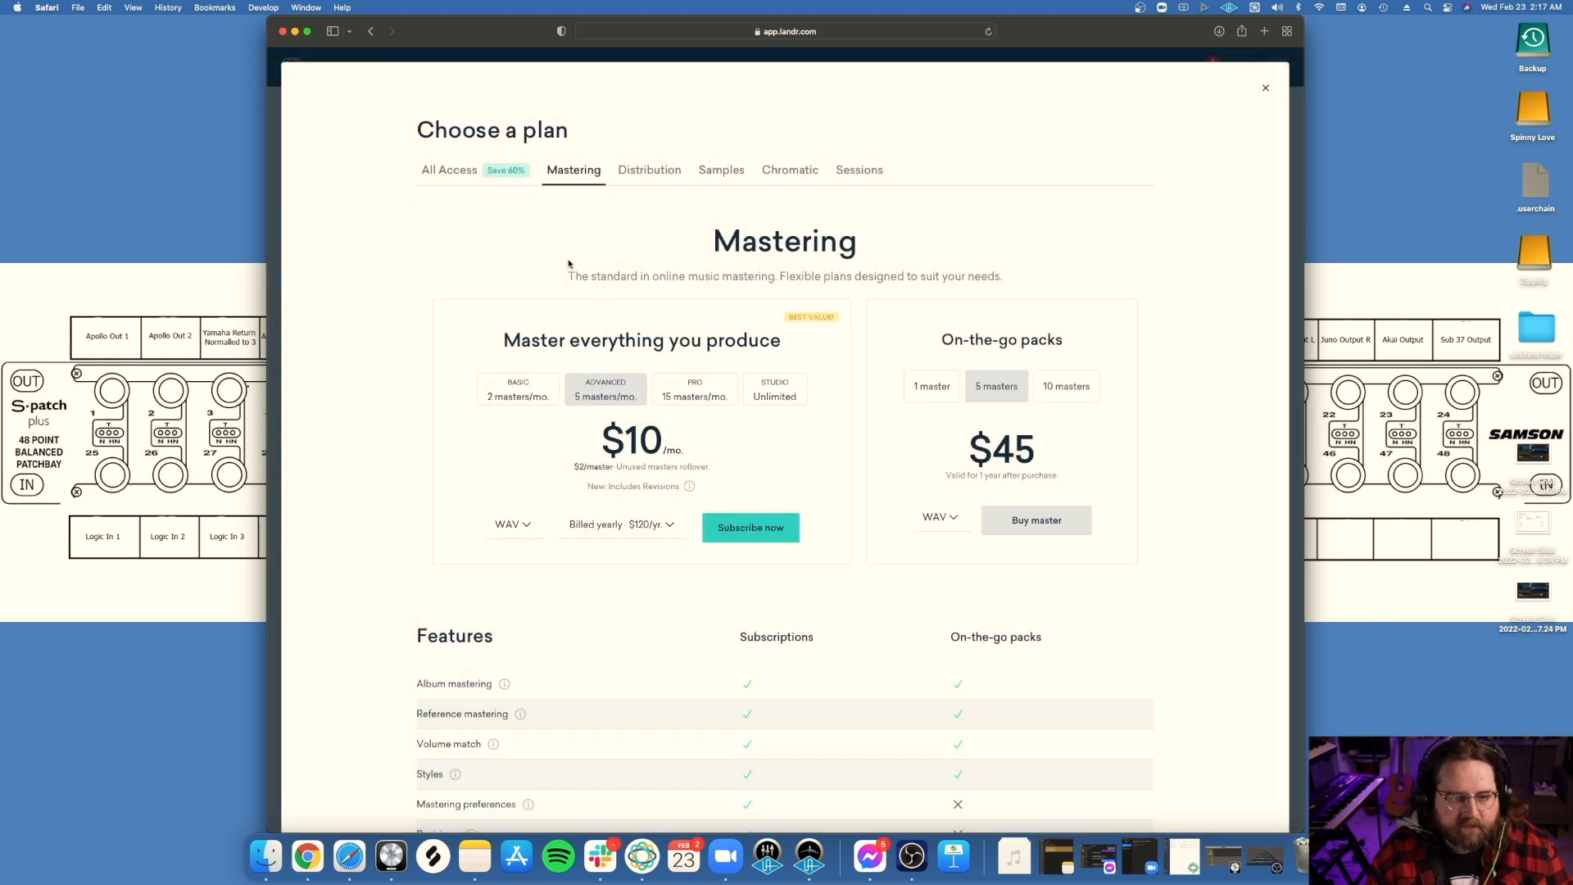
Step: Compare the prices of the Basic, Advanced, Pro and Studio mastering subscriptions
{"action": "left_click", "coordinate": [533, 388]}
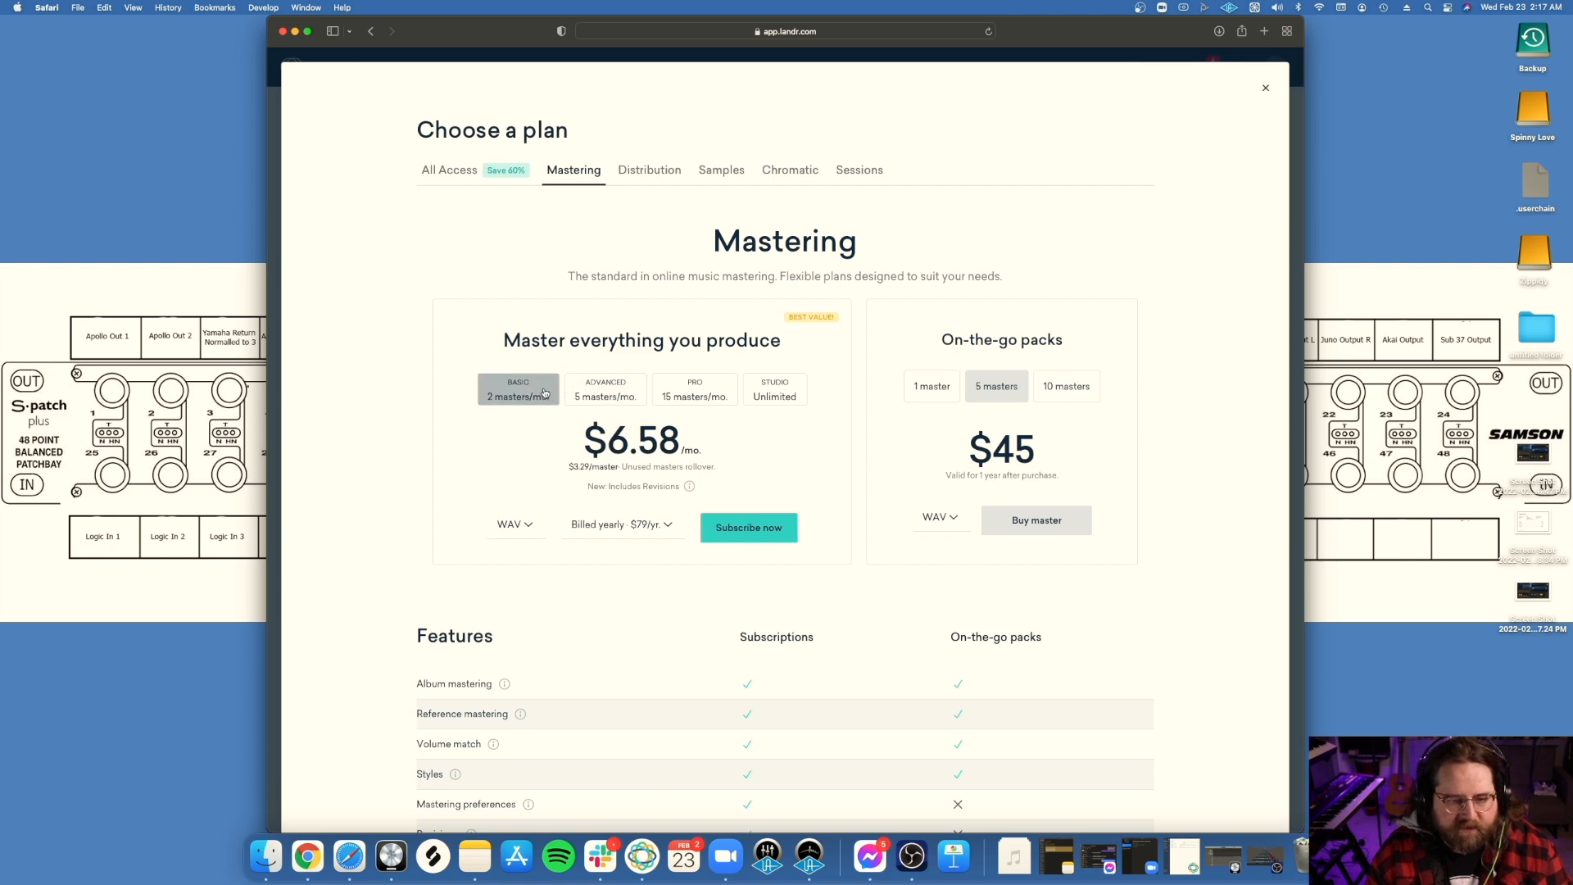
{"action": "left_click", "coordinate": [585, 385]}
{"action": "left_click", "coordinate": [684, 391]}
{"action": "left_click", "coordinate": [757, 392]}
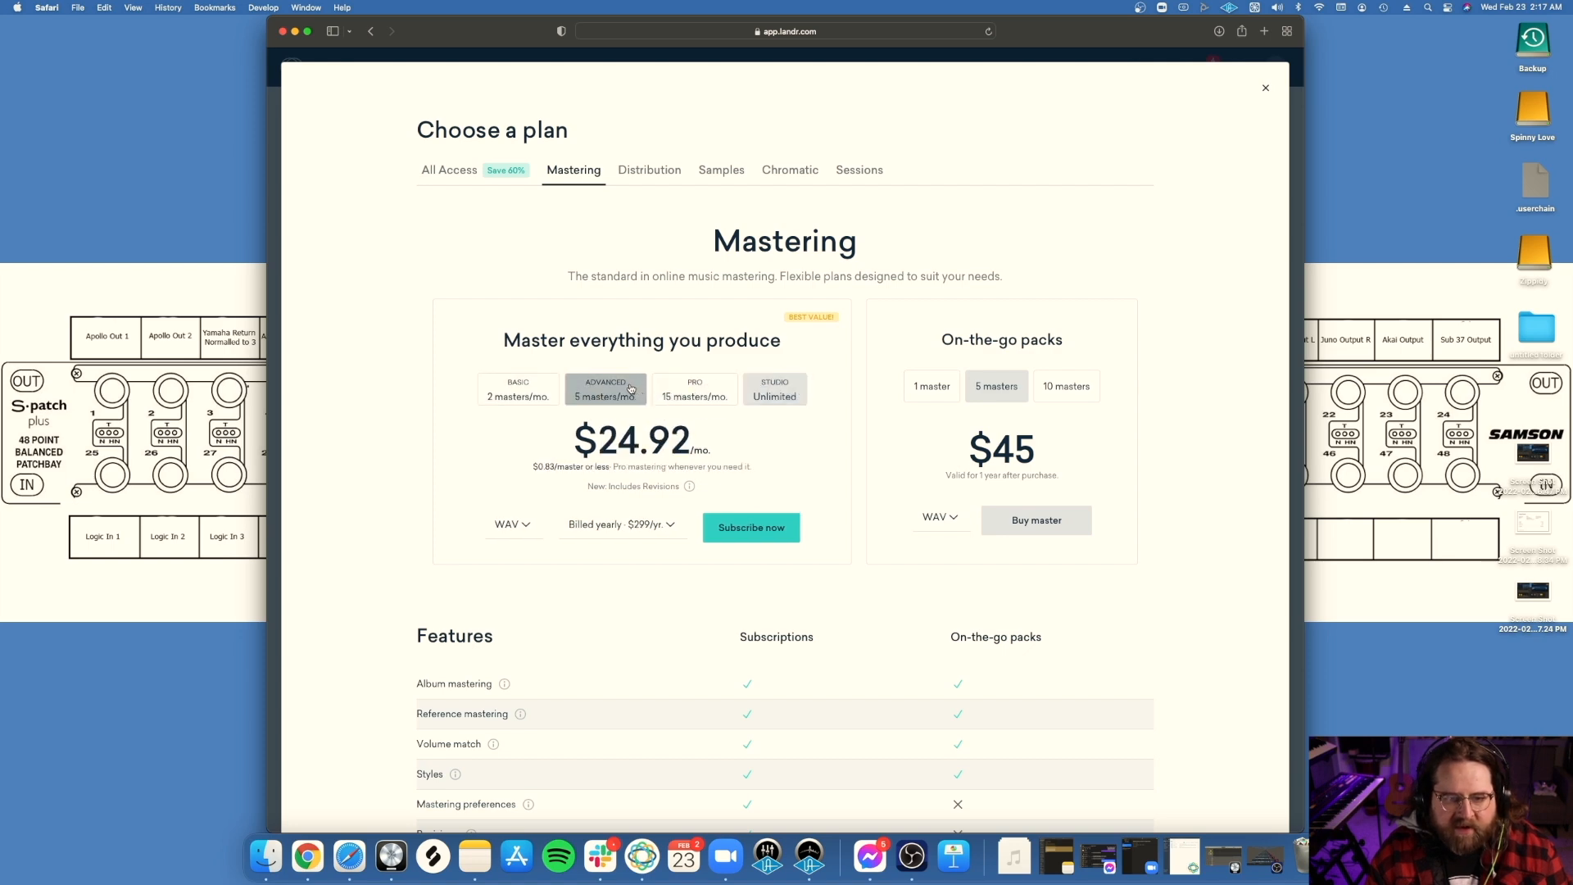
{"action": "left_click", "coordinate": [622, 399]}
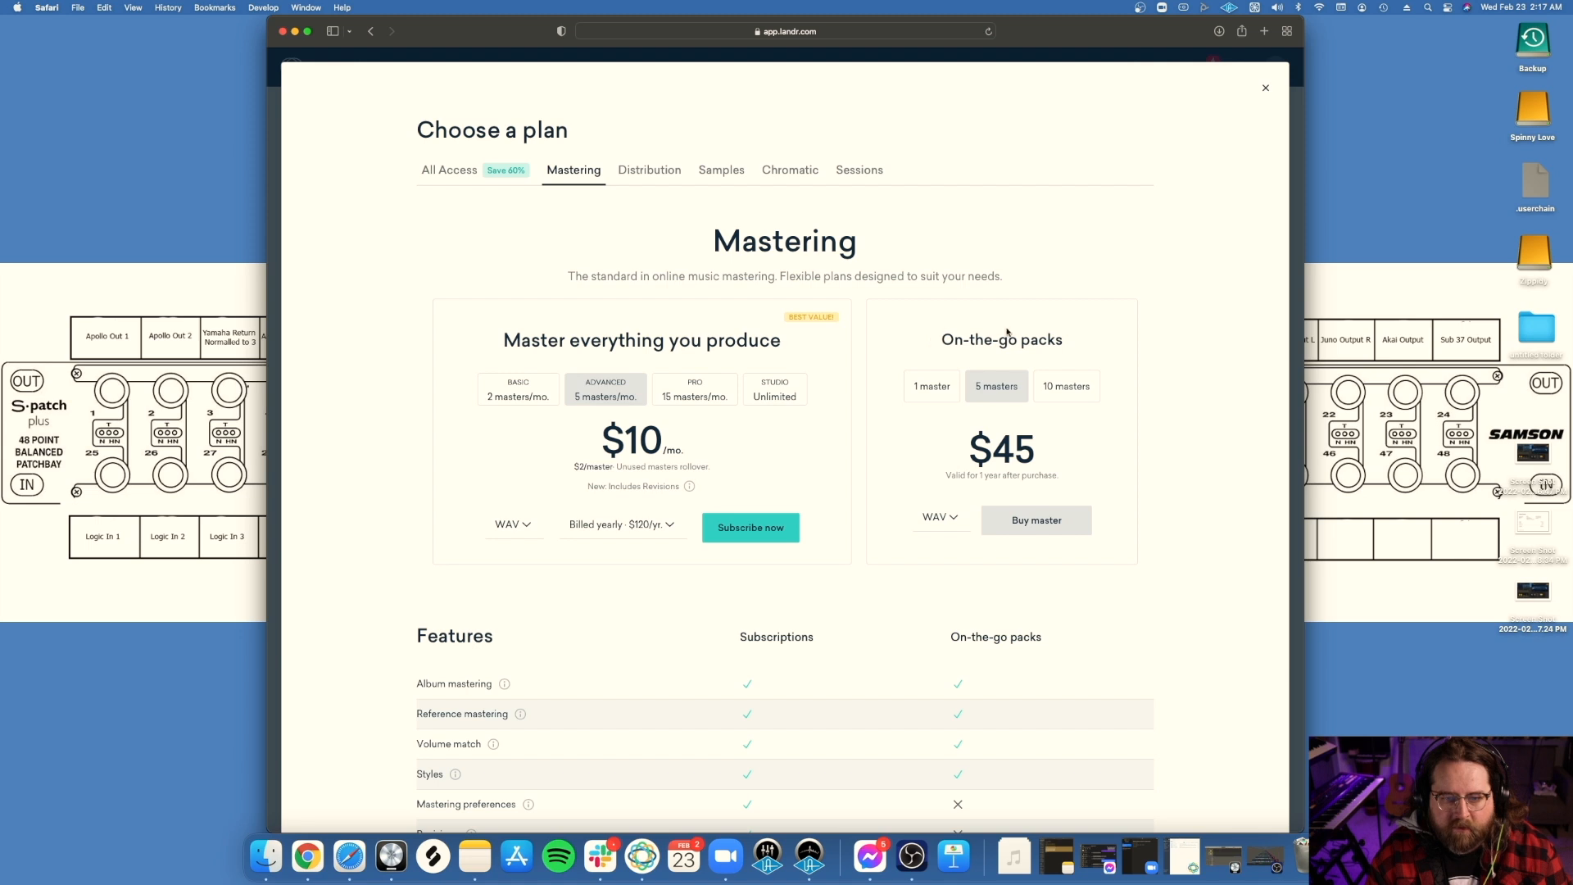
Step: Buy the on-the-go pack with 1 WAV master and confirm the order
{"action": "left_click", "coordinate": [1052, 390]}
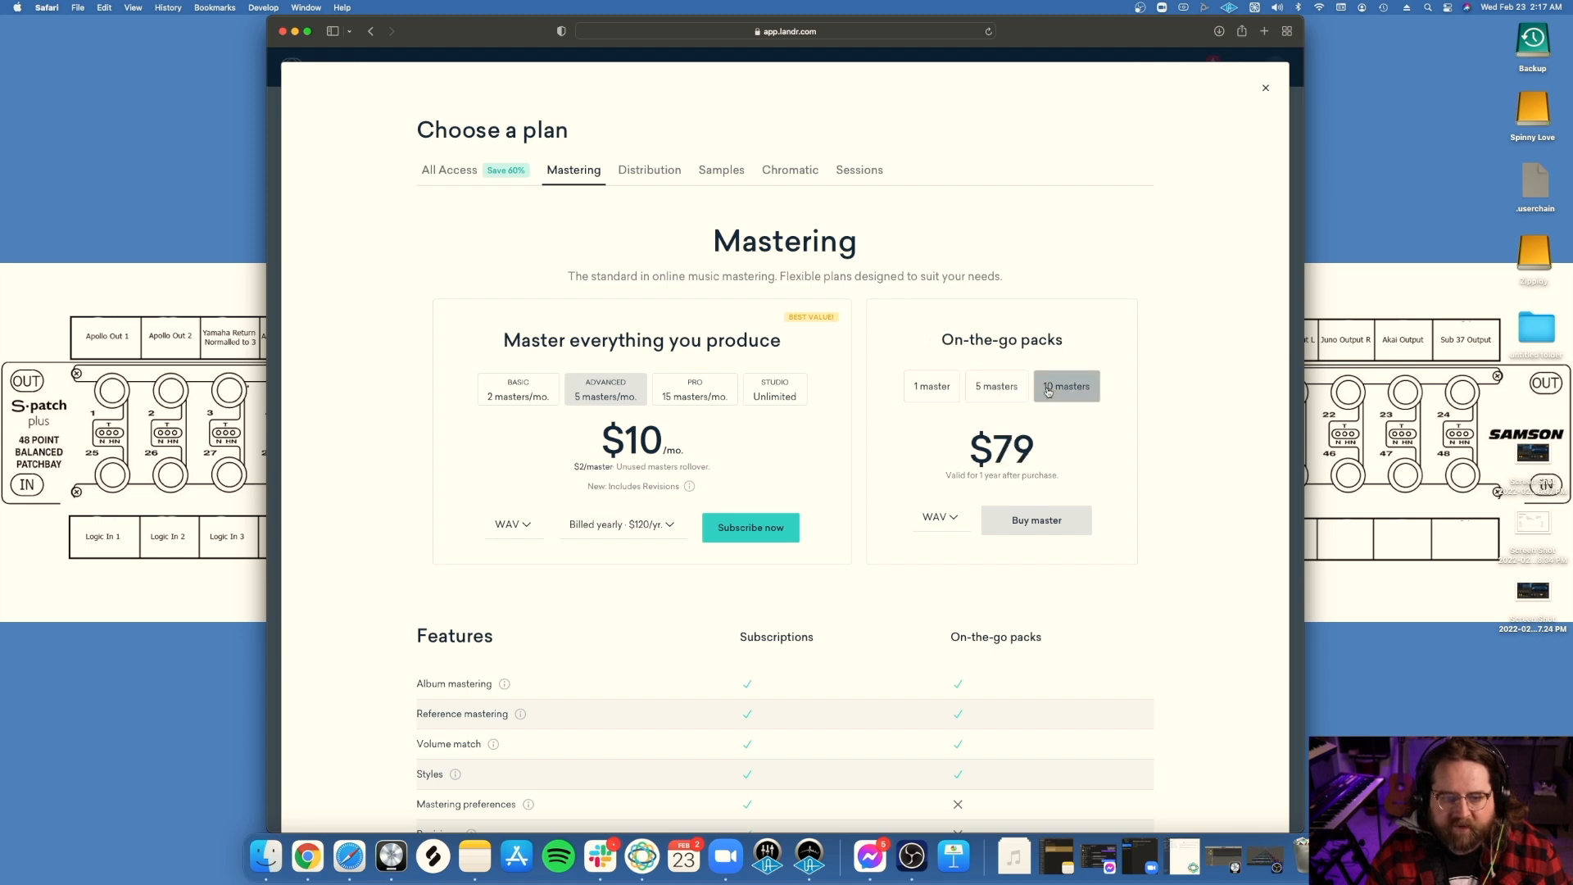
{"action": "left_click", "coordinate": [955, 391]}
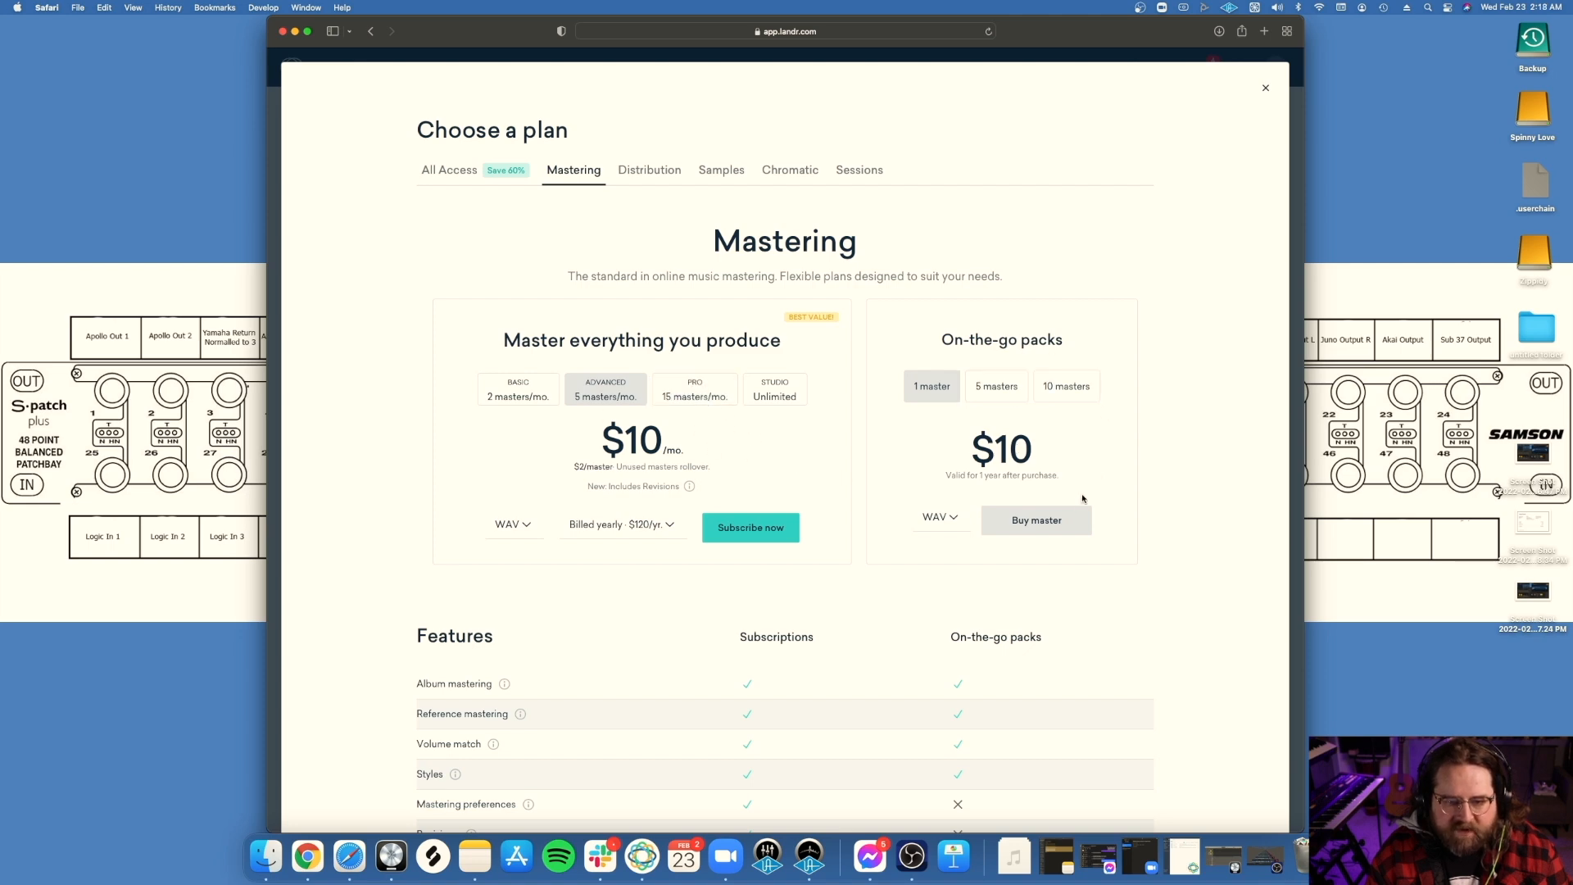
{"action": "left_click", "coordinate": [1037, 522]}
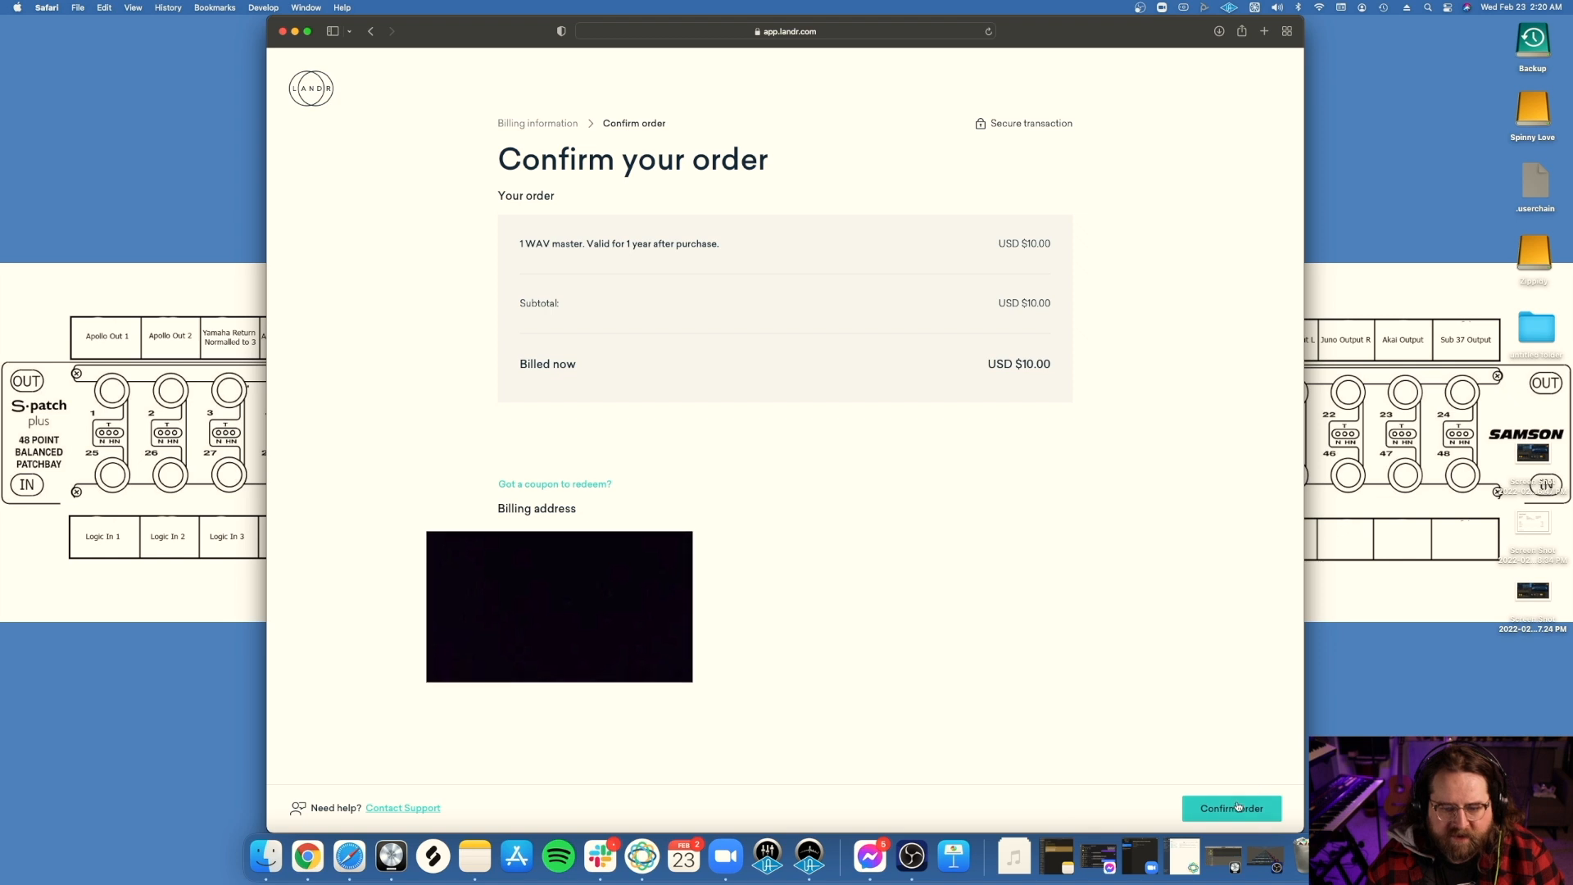
{"action": "left_click", "coordinate": [1233, 810]}
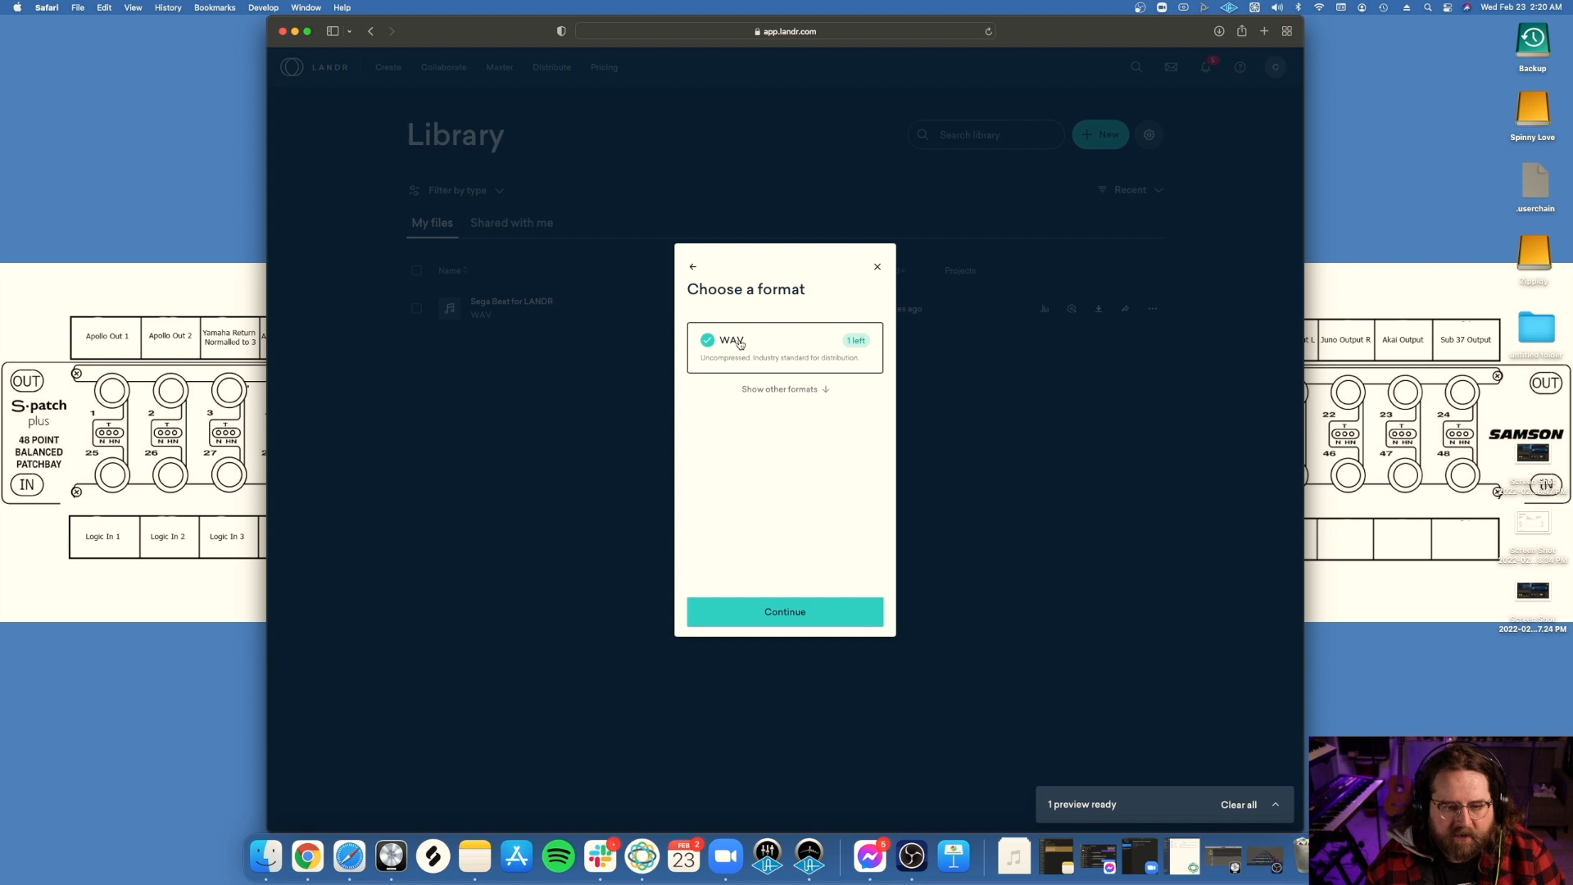
Step: Create the WAV master of Sega Beat for LANDR, download it and put the browser window away
{"action": "left_click", "coordinate": [789, 613]}
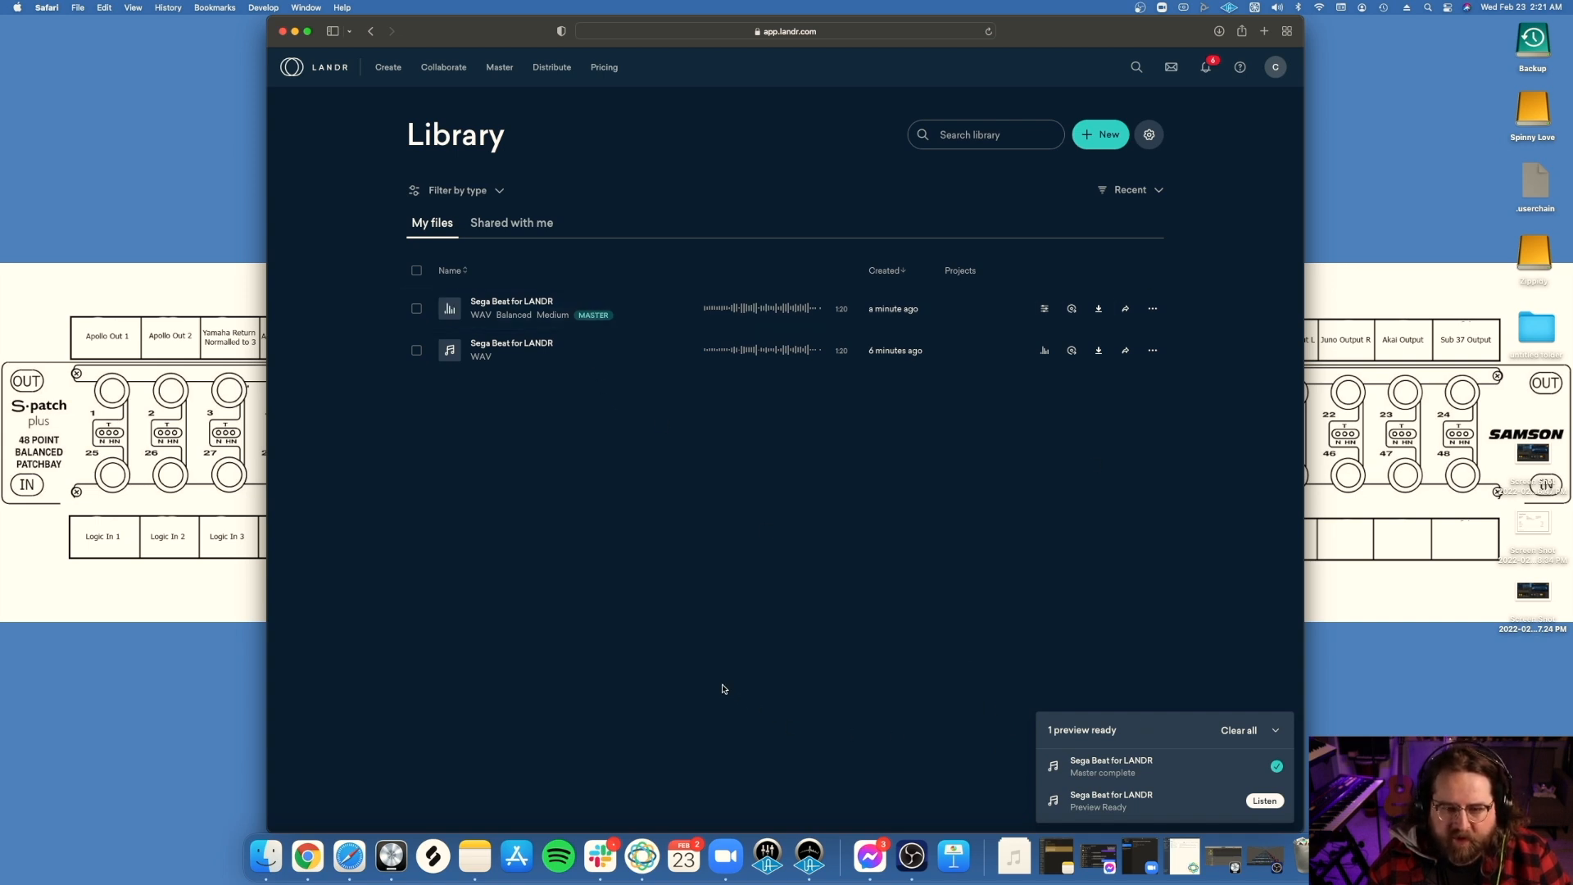
{"action": "left_click", "coordinate": [1097, 310]}
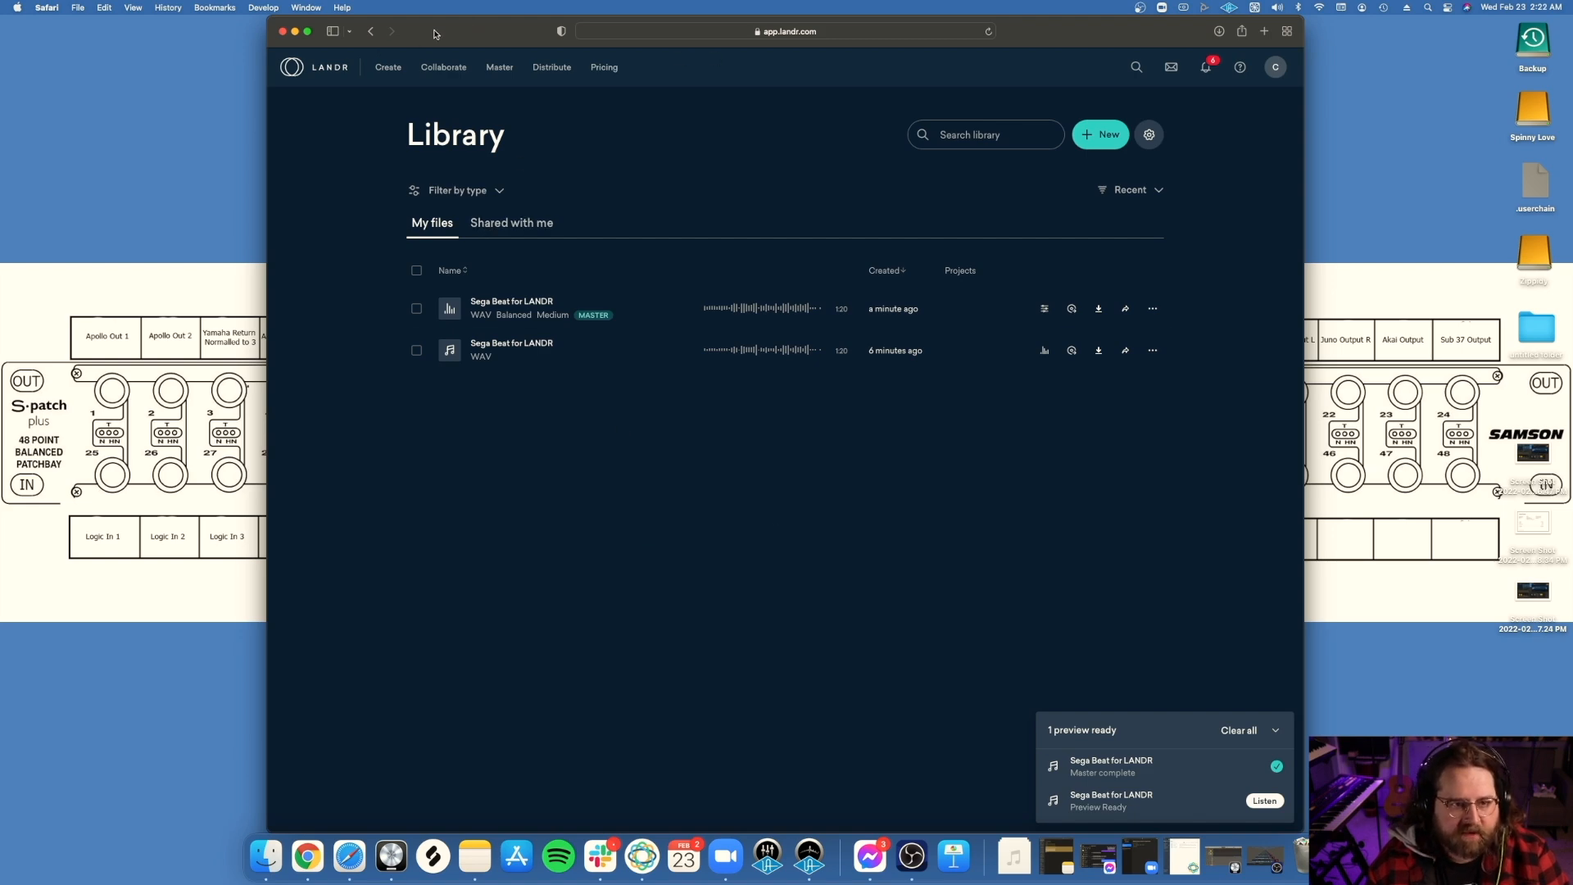
{"action": "left_click", "coordinate": [296, 31]}
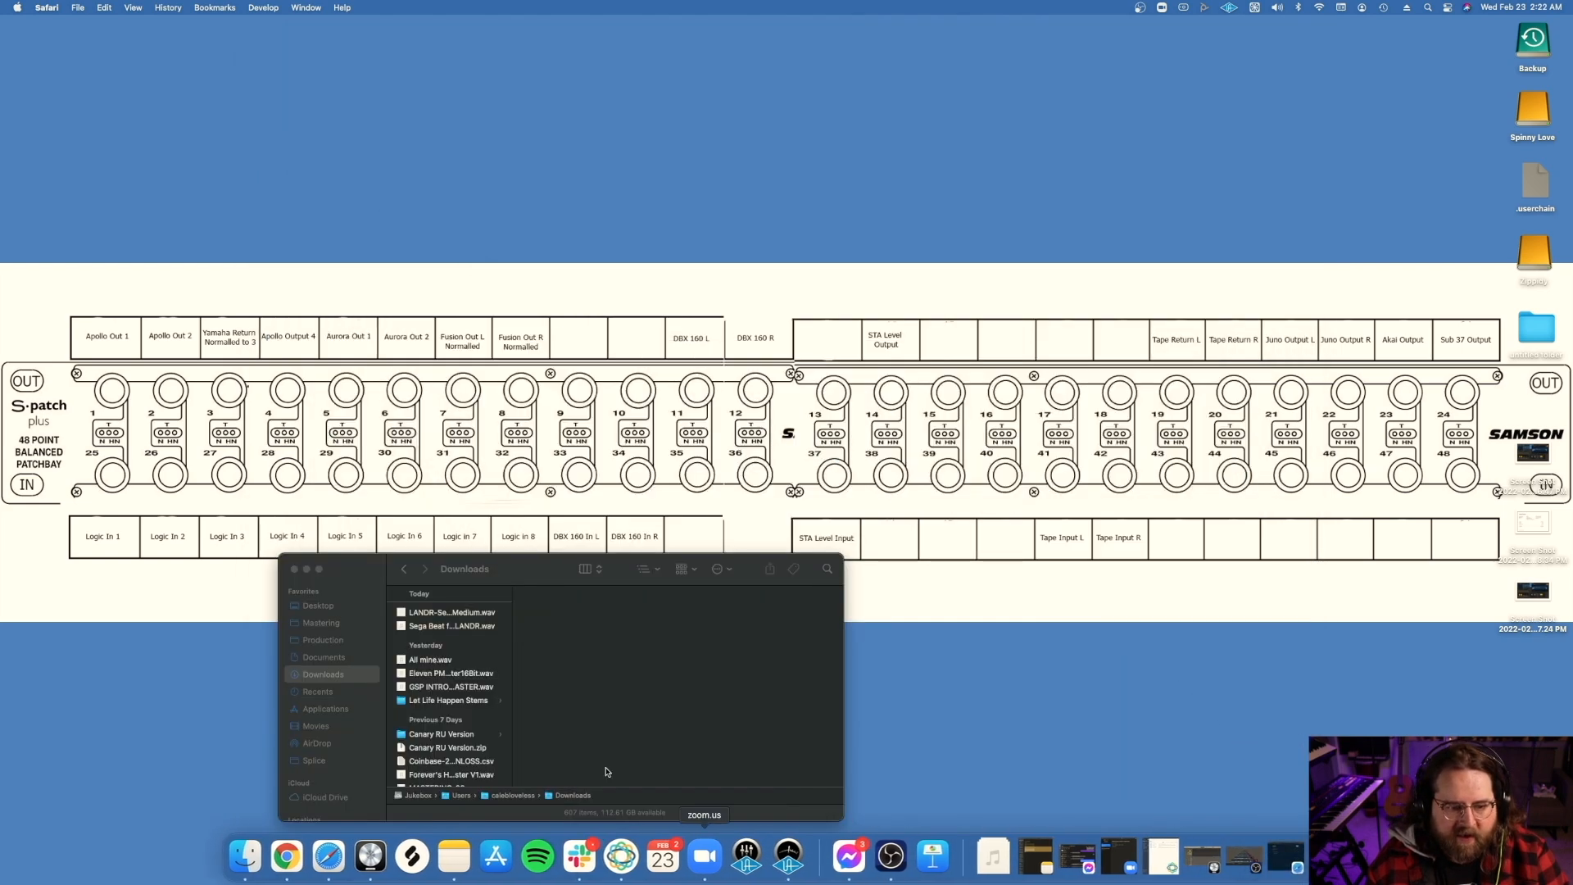
Step: Switch to Logic Pro and import the downloaded LANDR master onto a new track at bar 1, muting that track
{"action": "left_click", "coordinate": [371, 857]}
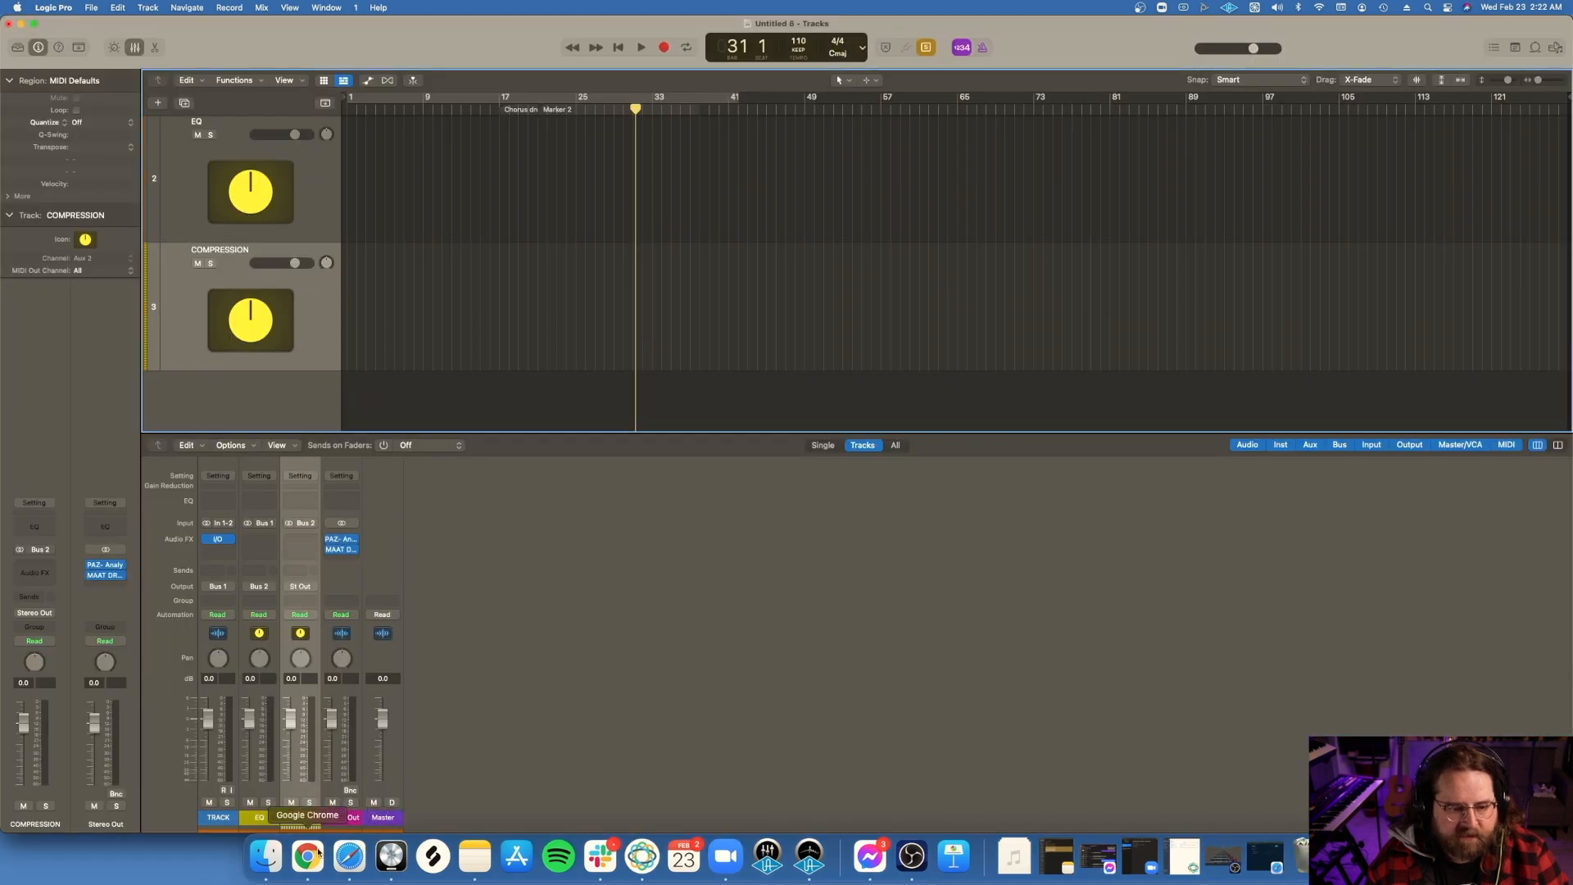
{"action": "left_click", "coordinate": [266, 857]}
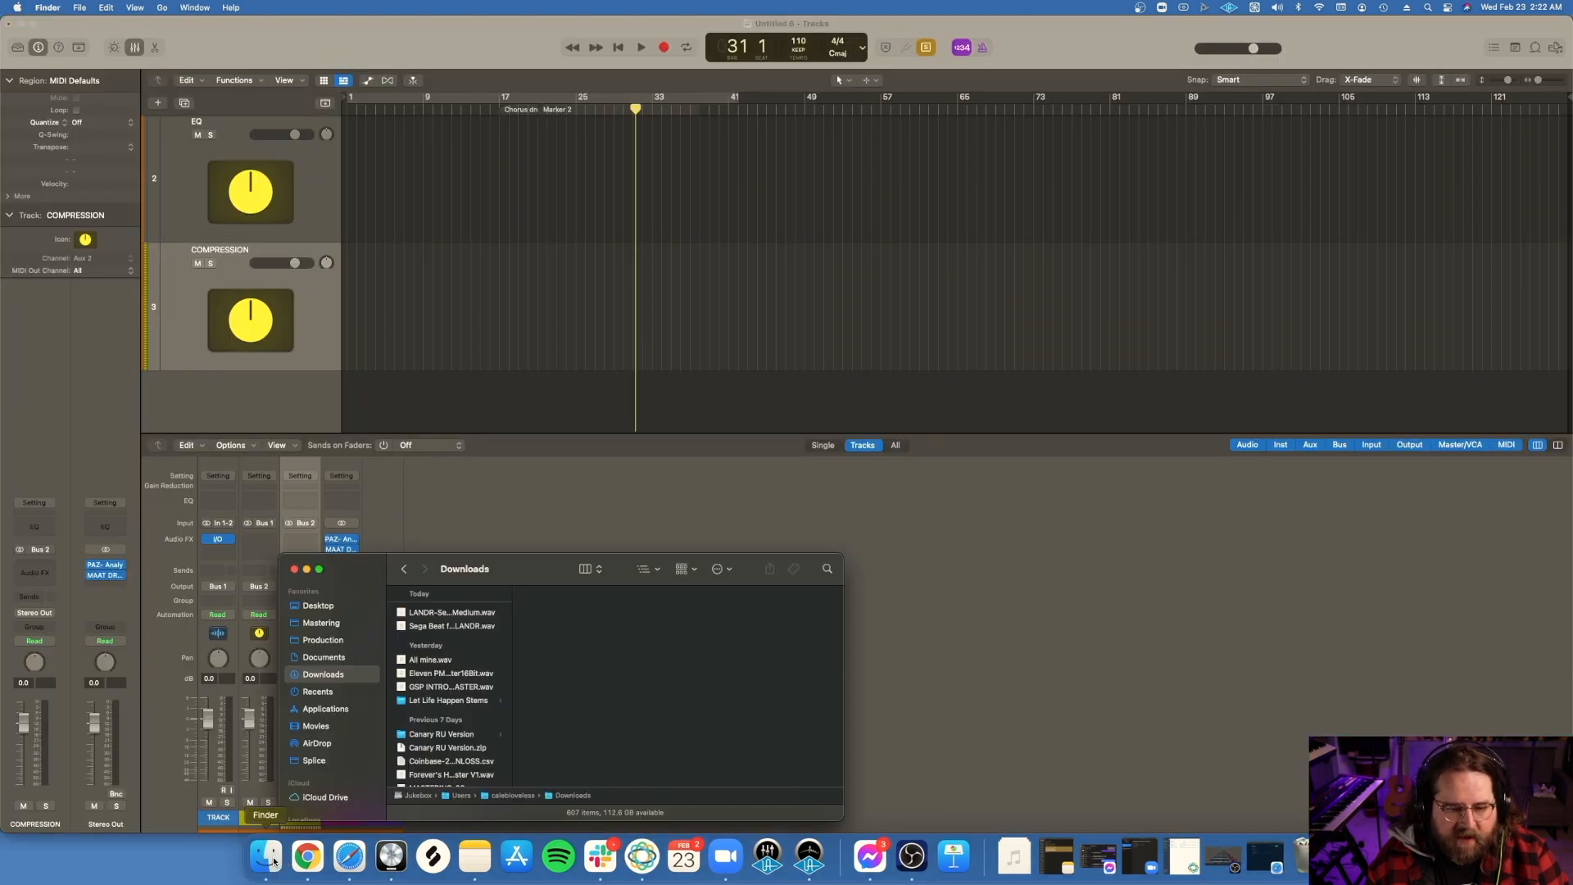
{"action": "left_click_drag", "start_coordinate": [460, 615], "coordinate": [345, 408]}
{"action": "scroll", "coordinate": [552, 354], "scroll_direction": "down", "scroll_amount": 3}
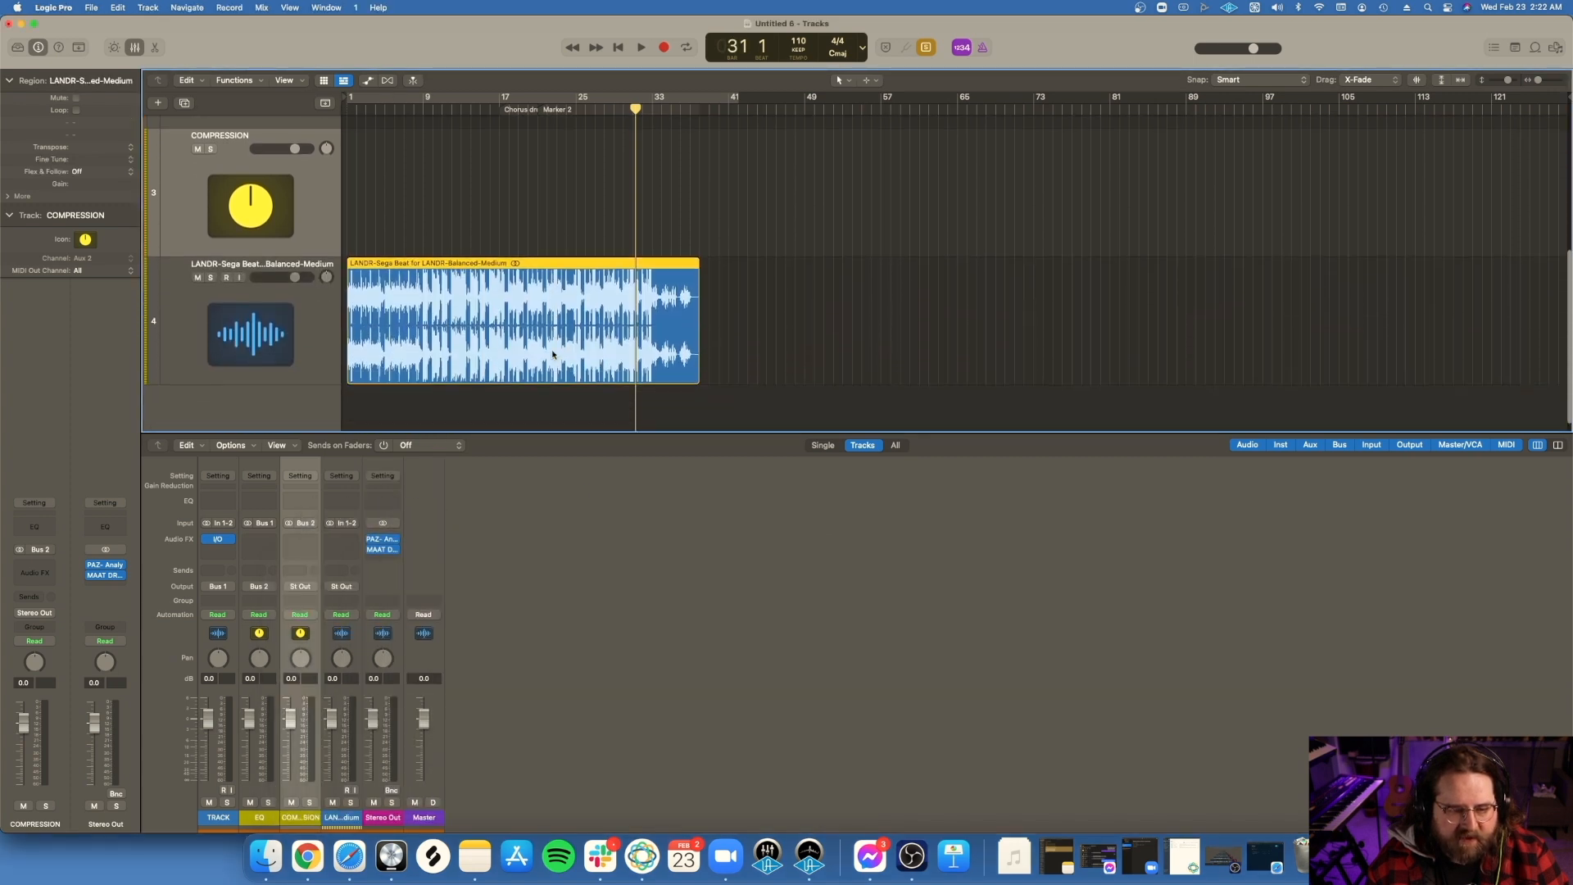
{"action": "left_click", "coordinate": [197, 276]}
Step: Place the unmastered Sega Beat for LANDR.wav from Downloads at bar 1 of the TRACK channel and close the Finder window
{"action": "scroll", "coordinate": [585, 284], "scroll_direction": "up", "scroll_amount": 1}
{"action": "scroll", "coordinate": [607, 278], "scroll_direction": "down", "scroll_amount": 2}
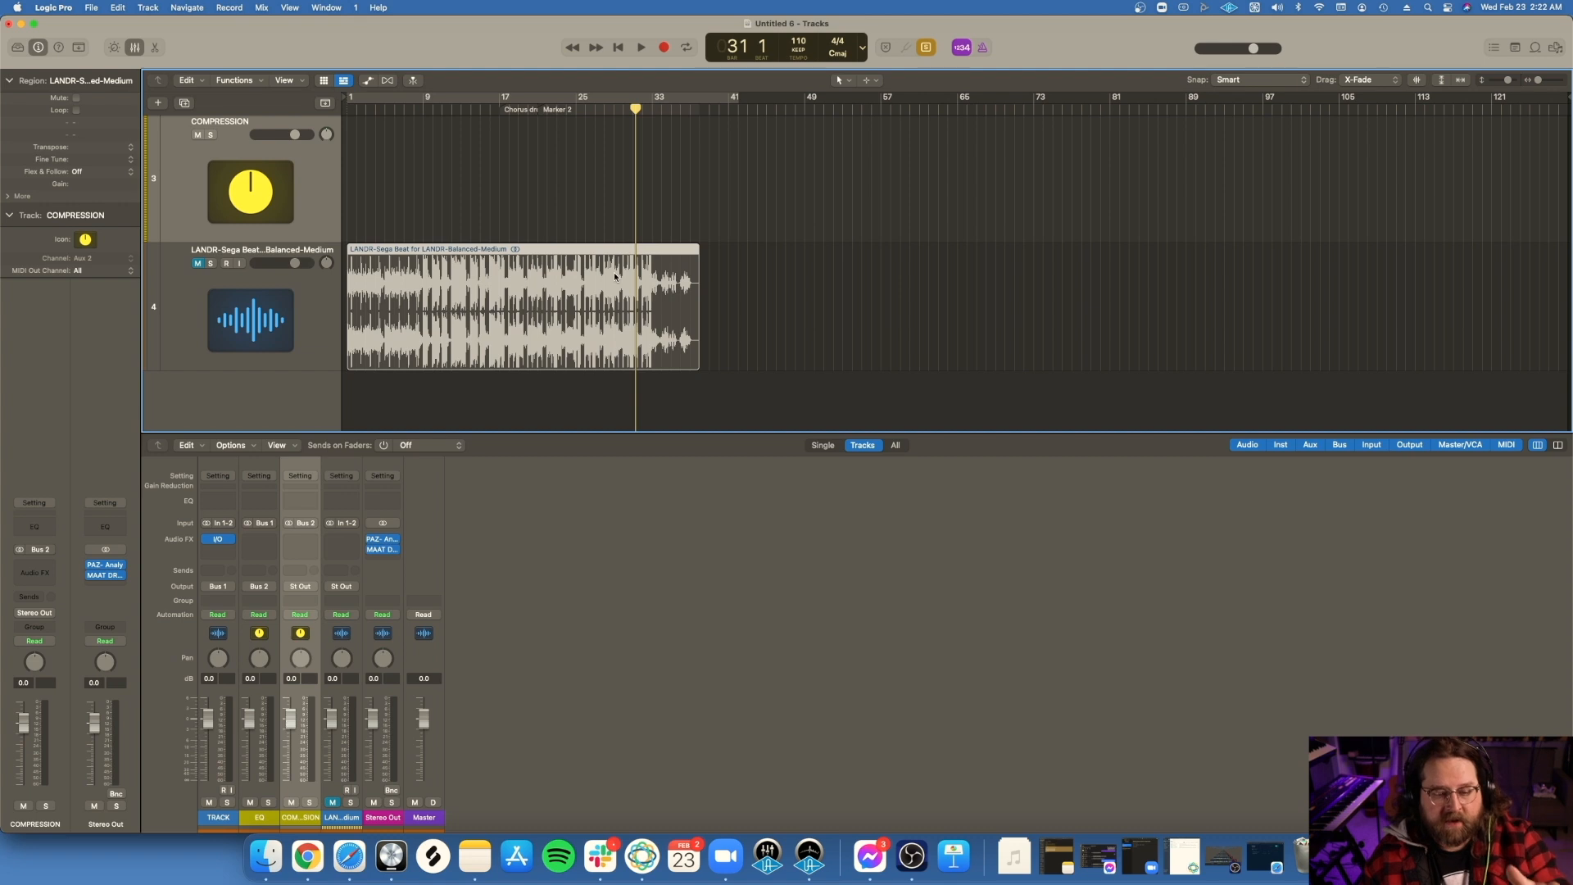
{"action": "scroll", "coordinate": [651, 273], "scroll_direction": "up", "scroll_amount": 5}
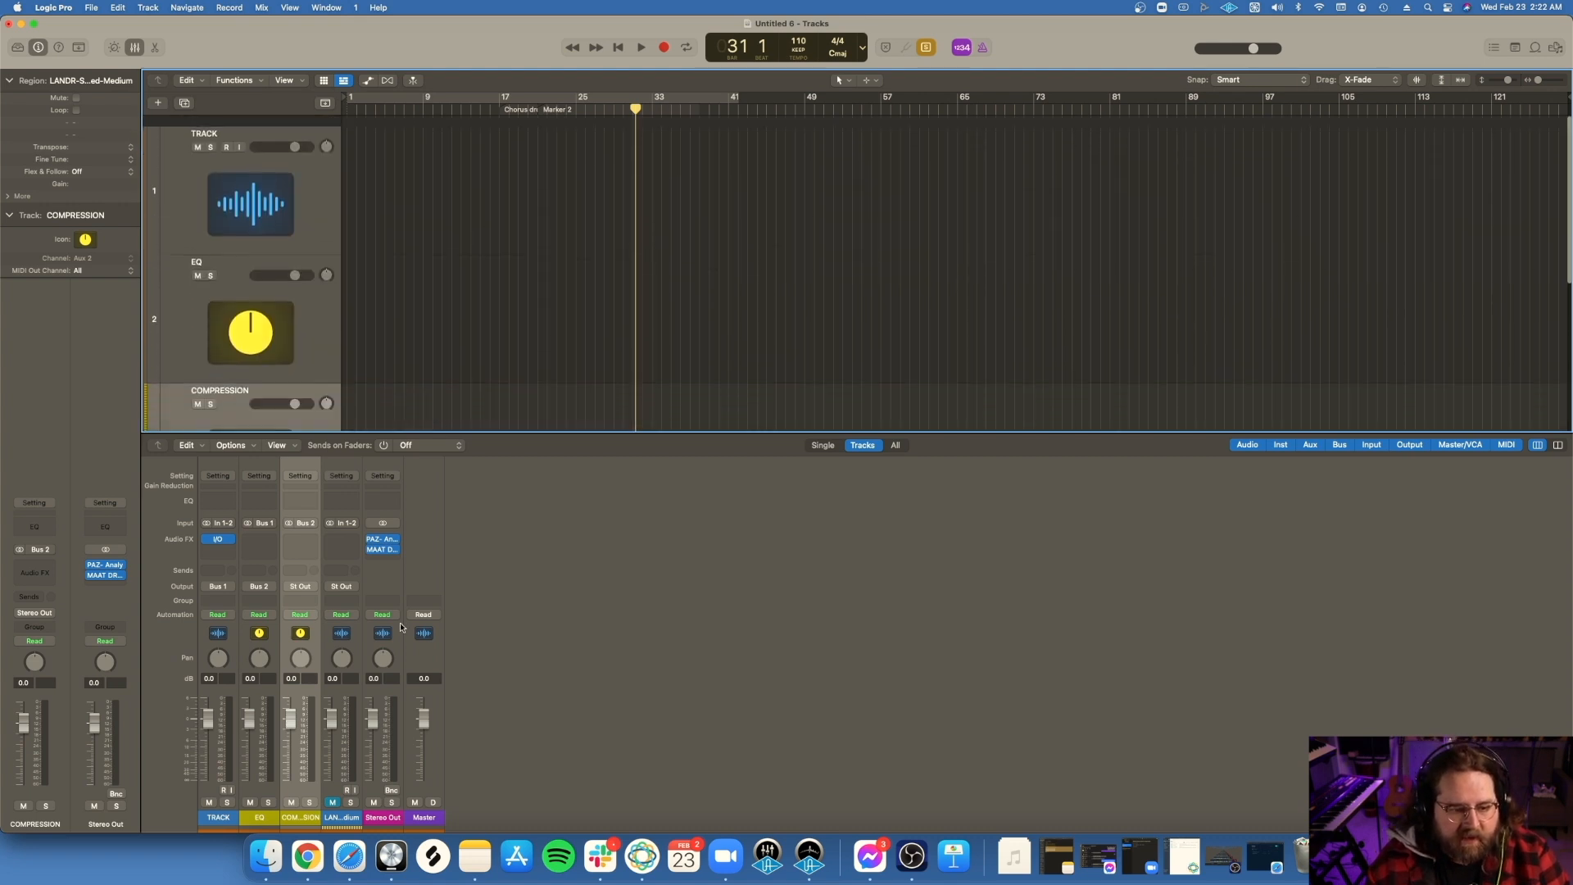
{"action": "left_click", "coordinate": [265, 856]}
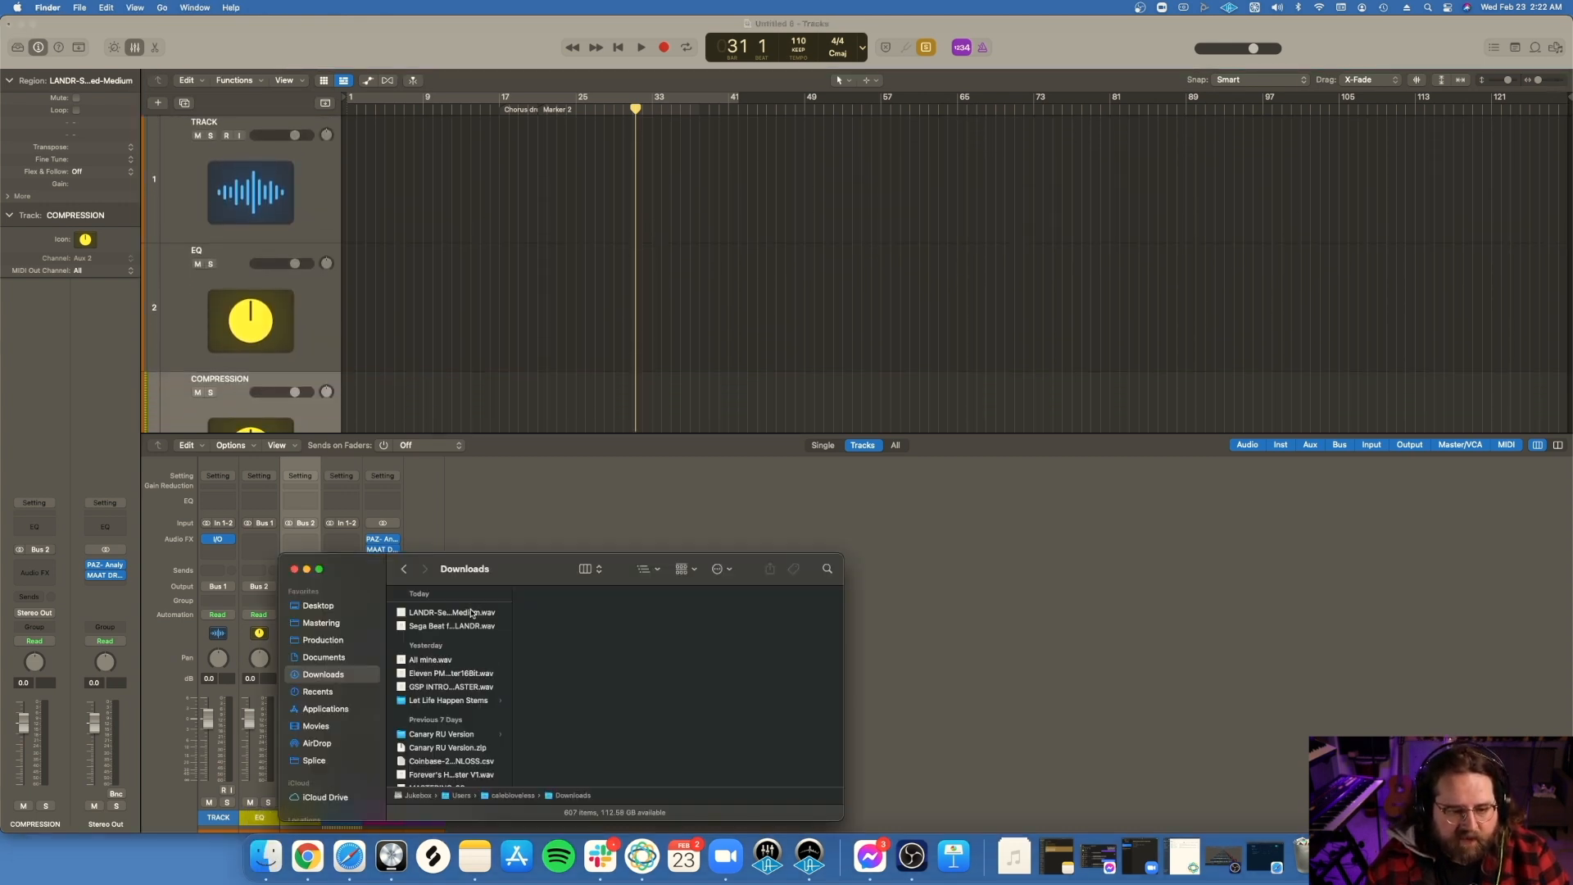
{"action": "left_click_drag", "start_coordinate": [462, 632], "coordinate": [351, 186]}
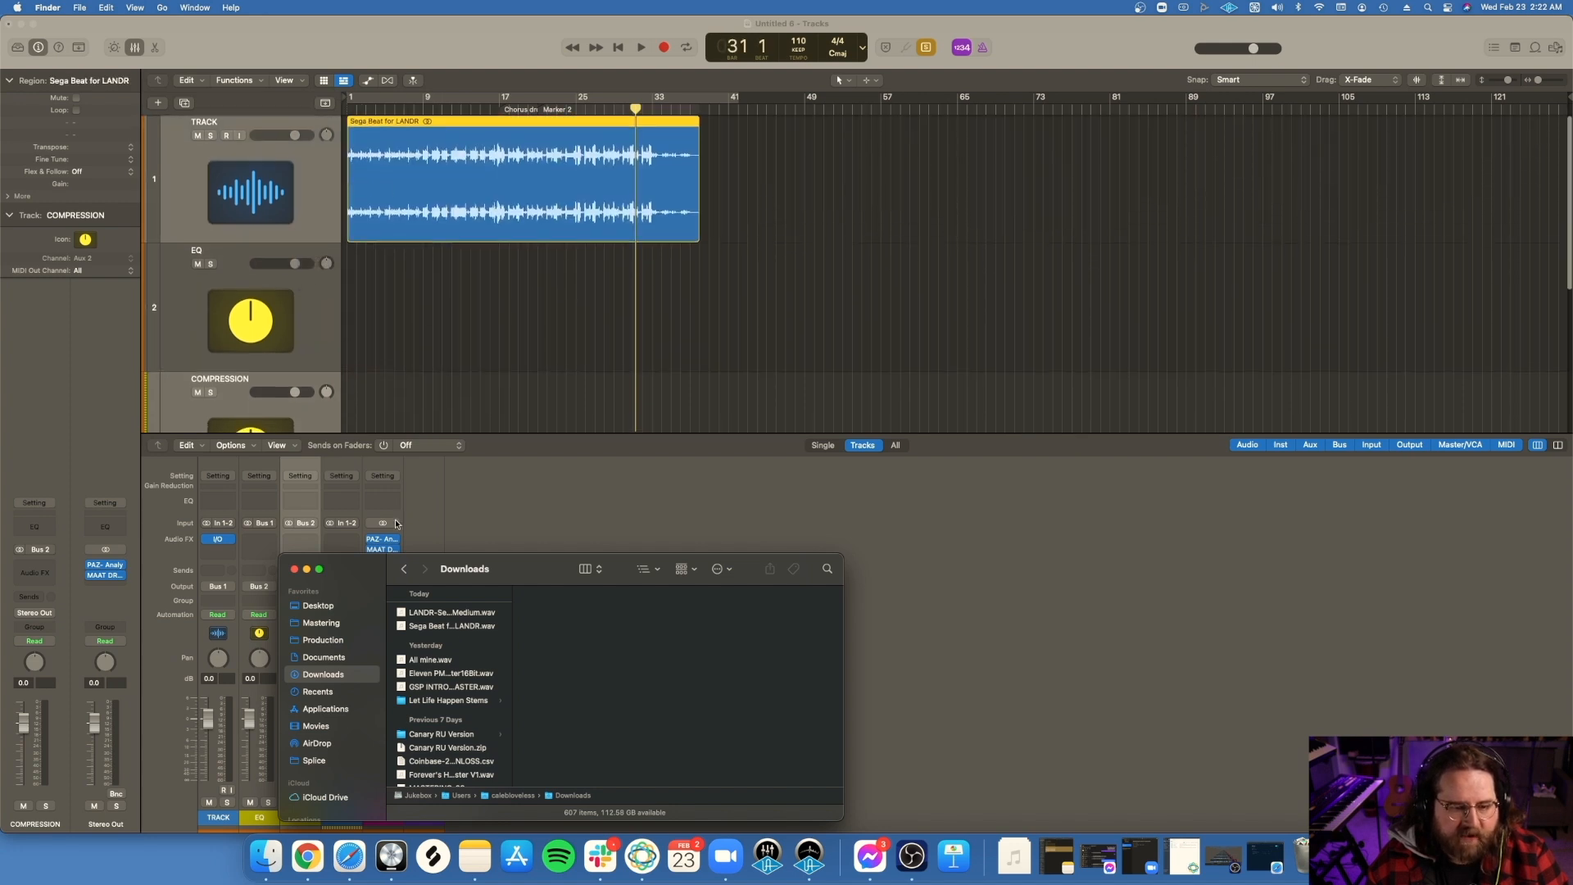
{"action": "left_click", "coordinate": [294, 569]}
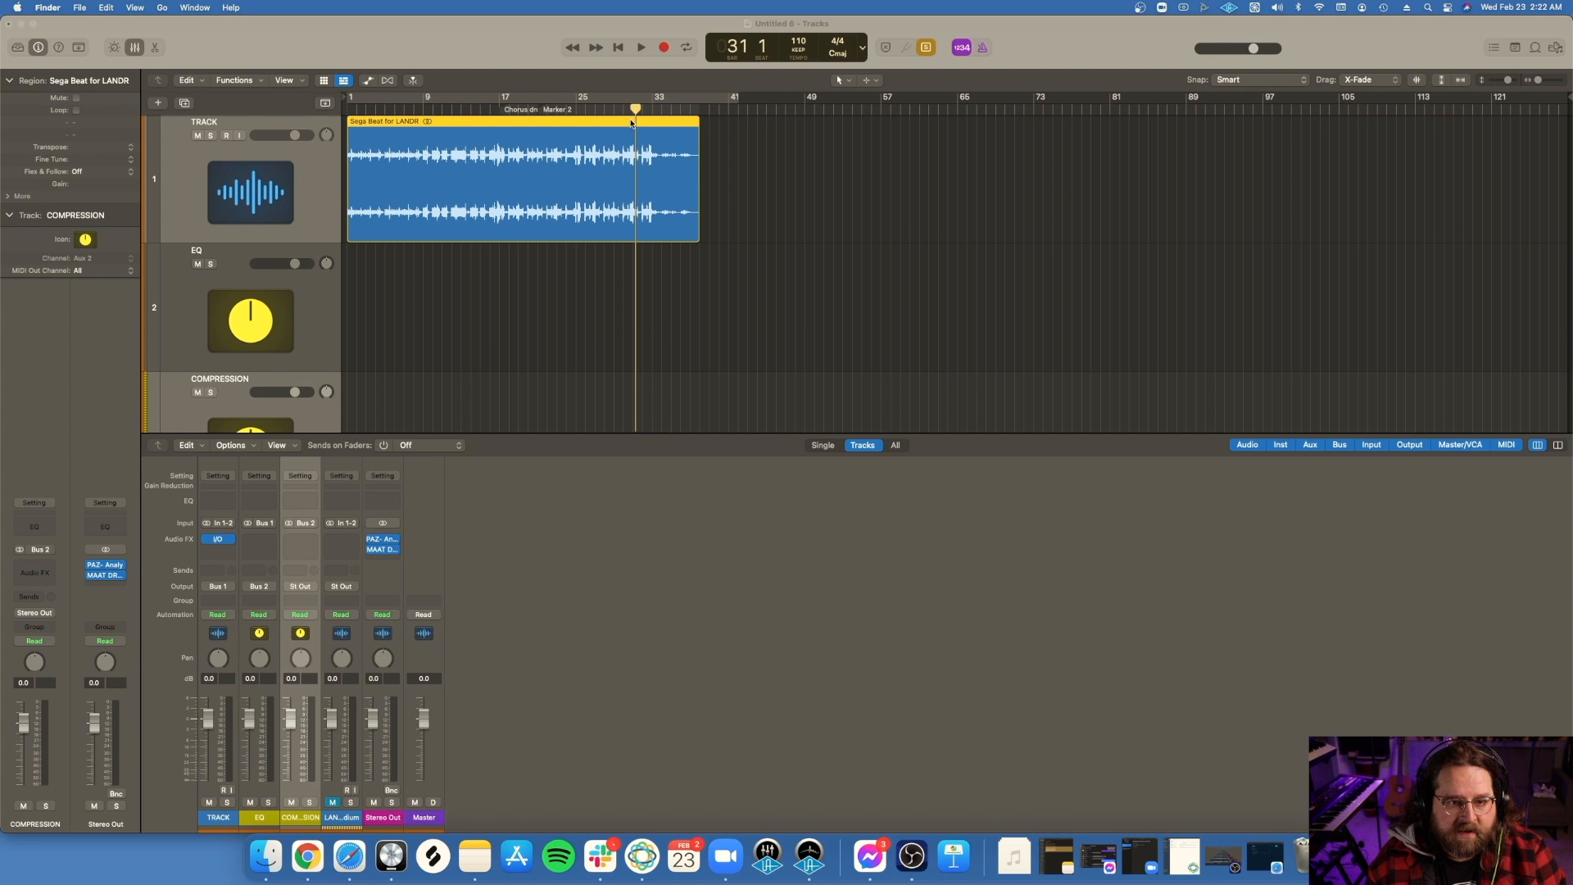
Step: Set a cycle range over bars 25 to 33 and play the unmastered beat through it
{"action": "mouse_move", "coordinate": [636, 109]}
{"action": "left_mouse_down"}
{"action": "mouse_move", "coordinate": [539, 107]}
{"action": "mouse_move", "coordinate": [653, 100]}
{"action": "left_mouse_up"}
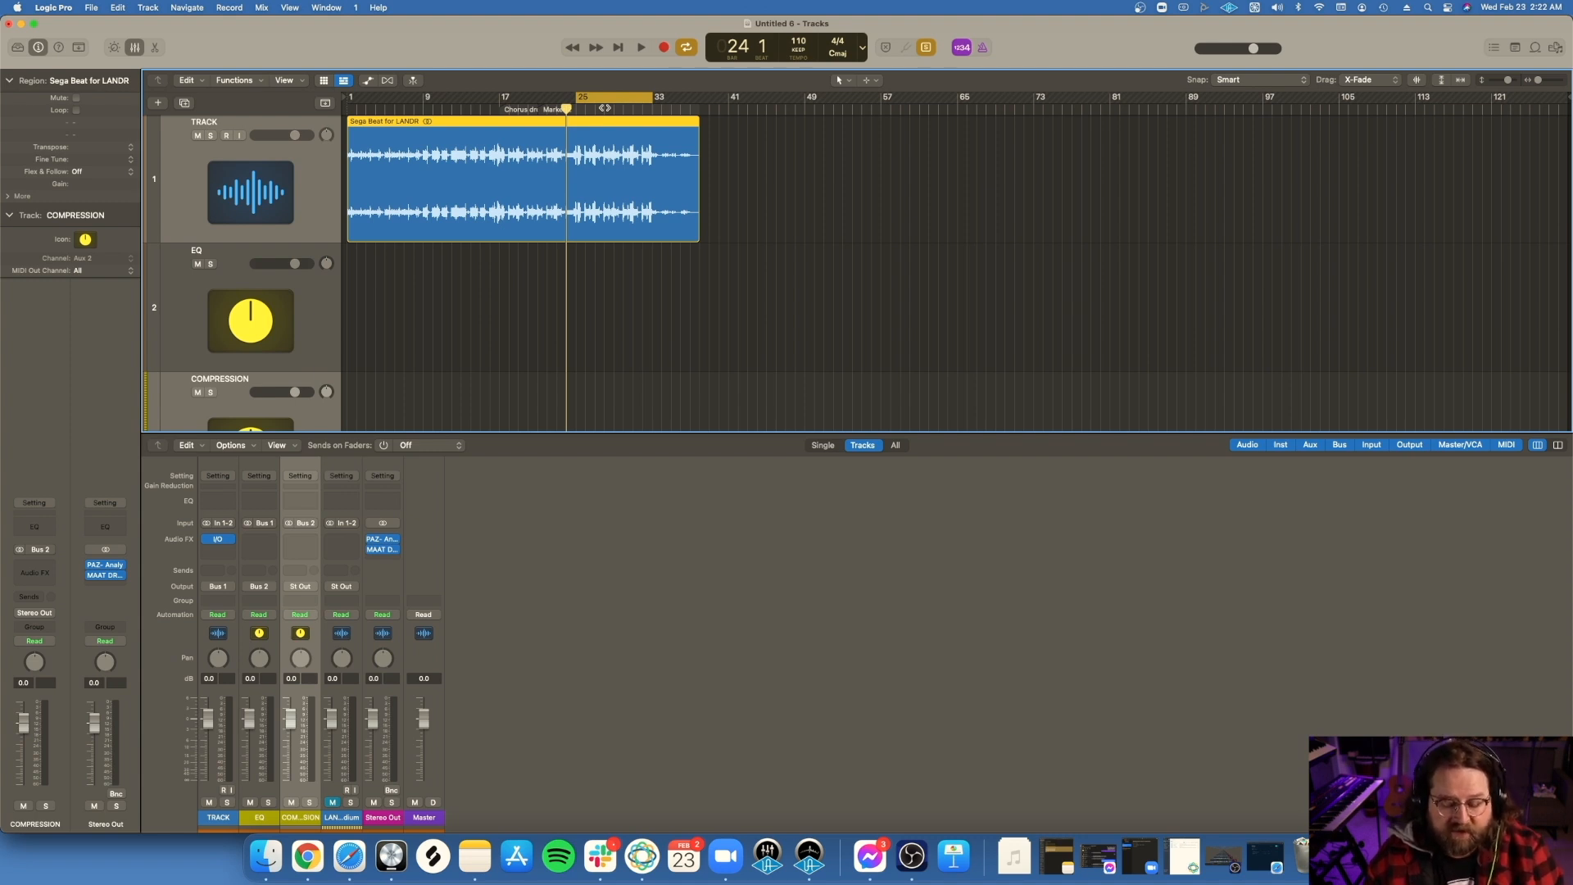
{"action": "left_click", "coordinate": [768, 856]}
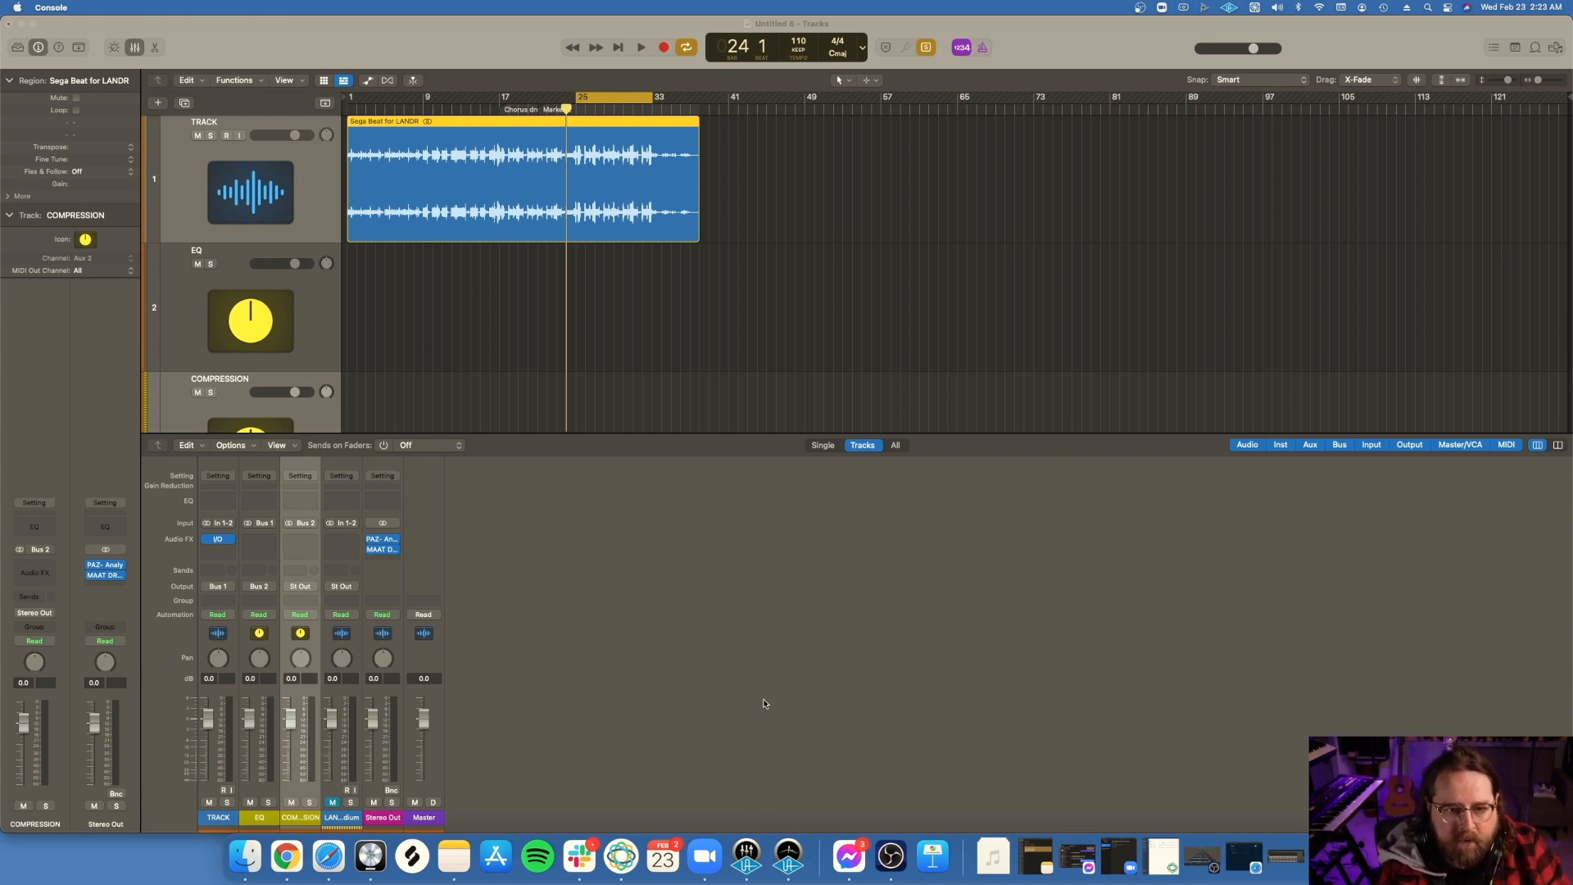
{"action": "left_click", "coordinate": [764, 699]}
{"action": "key", "text": "space"}
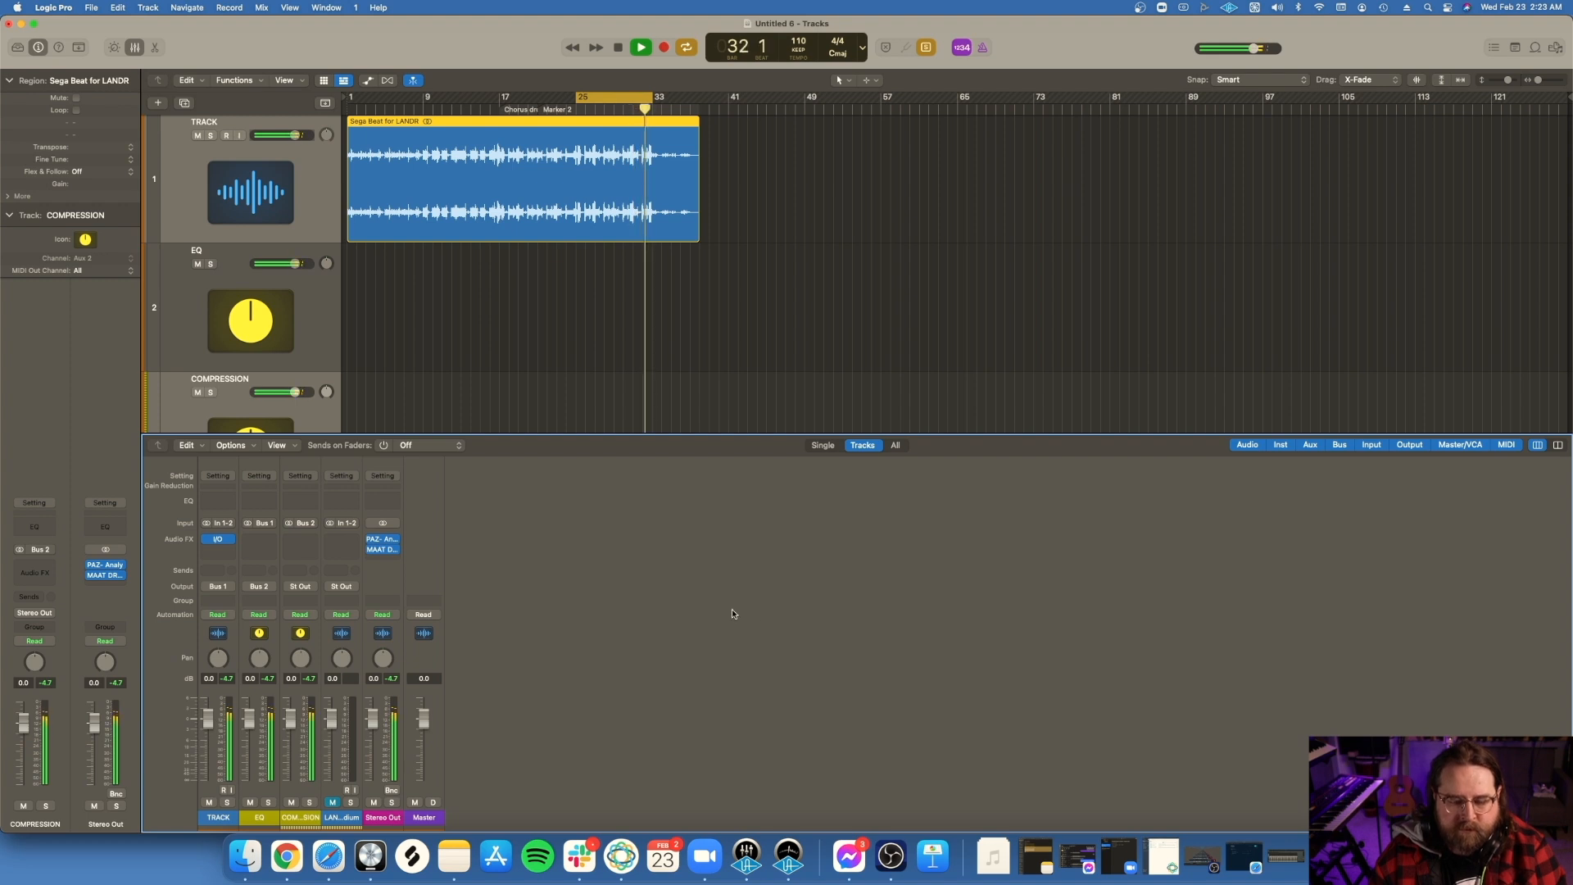
{"action": "key", "text": "space"}
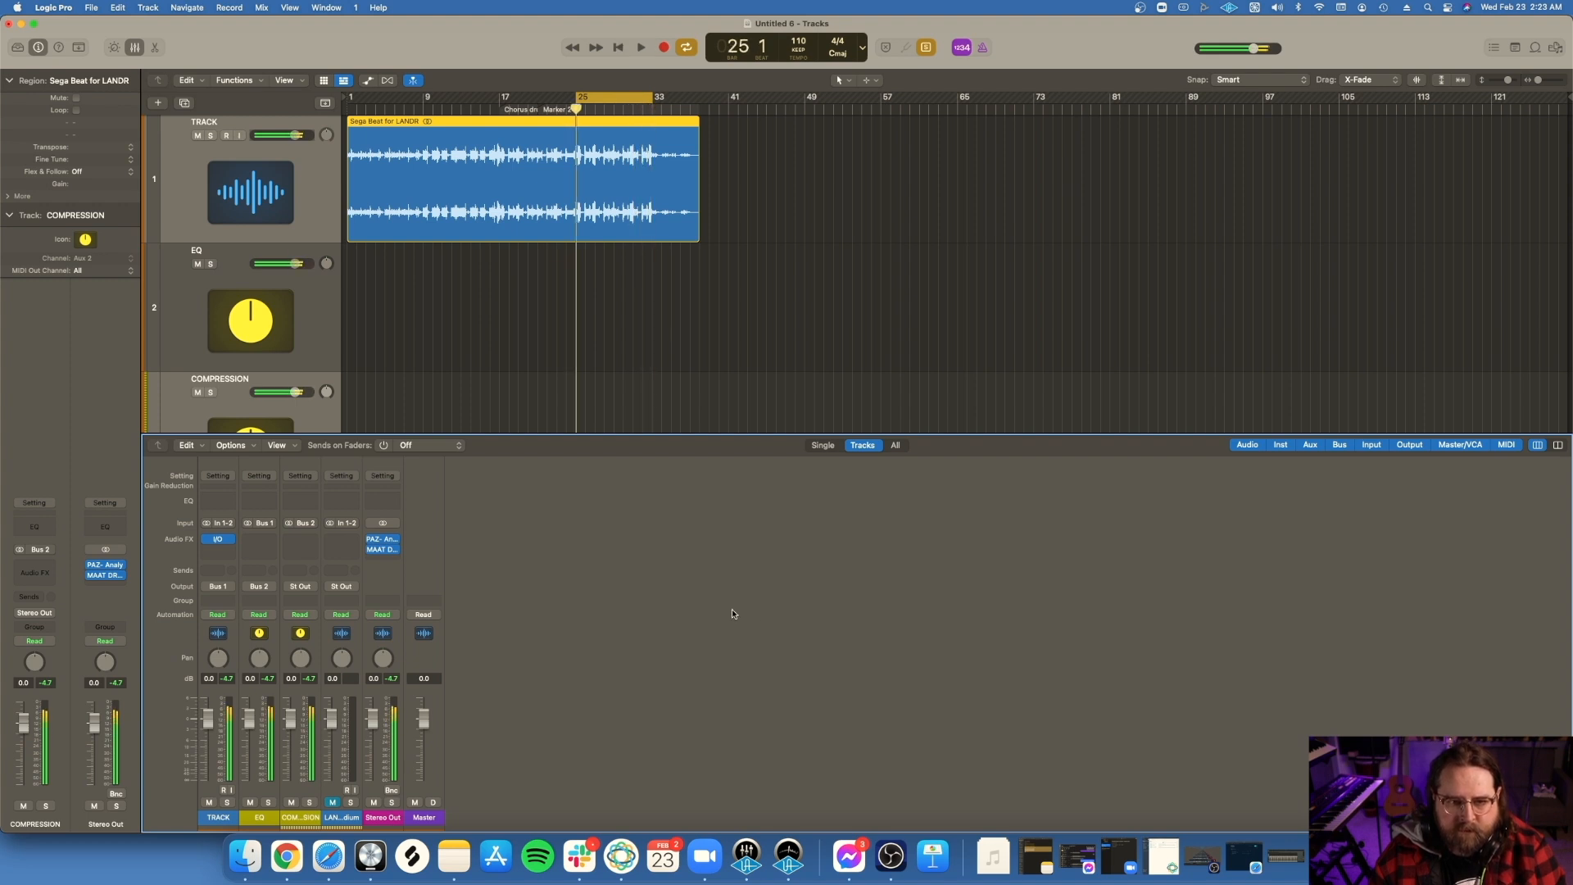
Step: Check the input and output routing of the I/O insert on the TRACK channel
{"action": "key", "text": "super+Tab"}
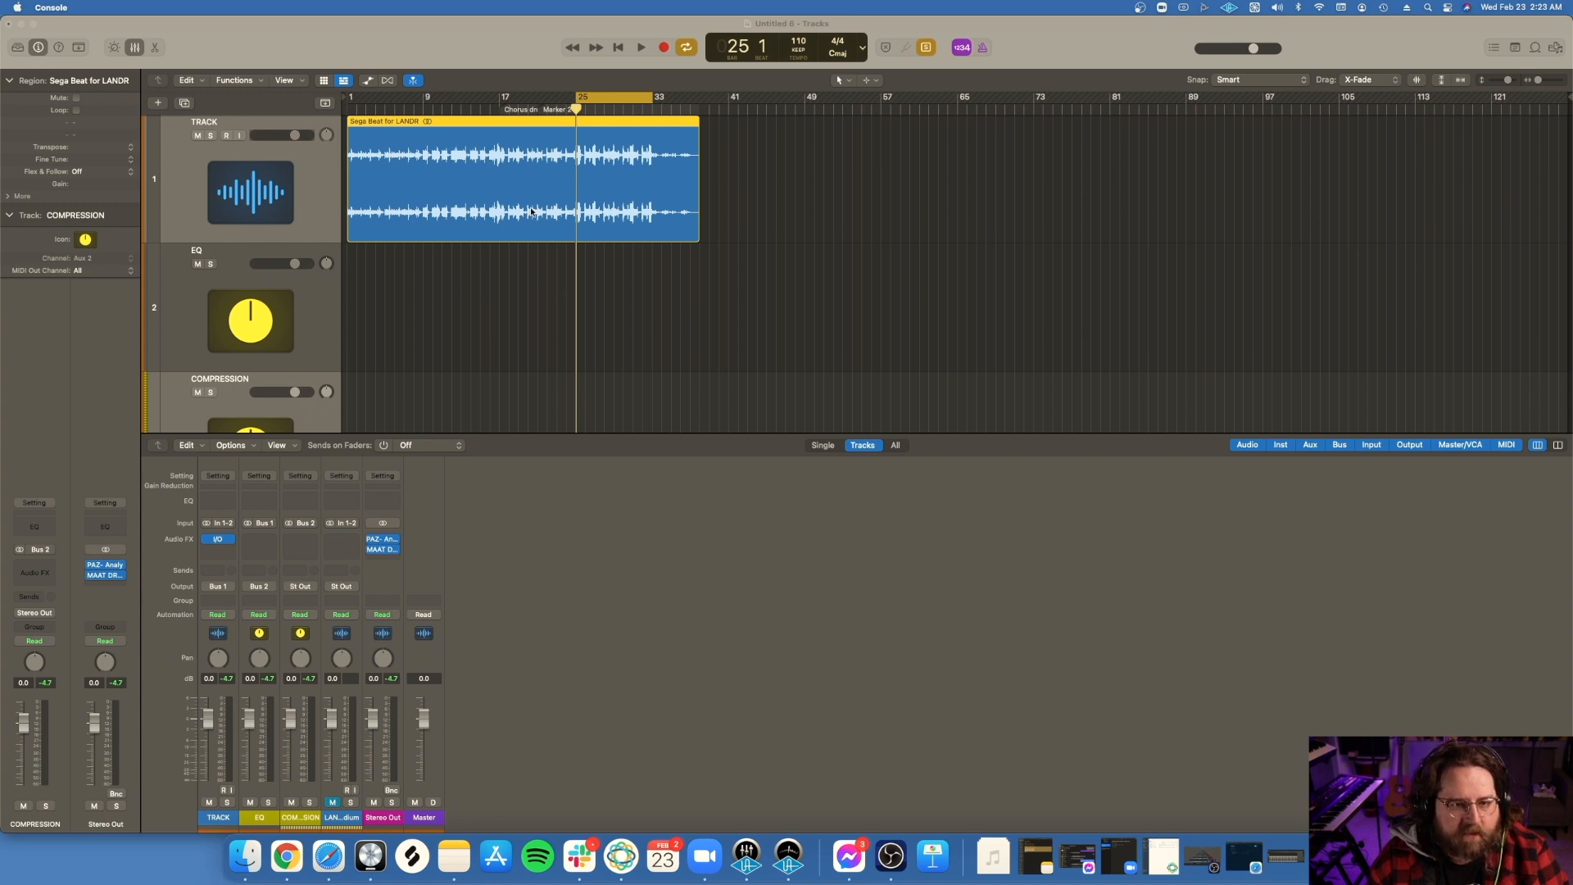
{"action": "left_click", "coordinate": [218, 540]}
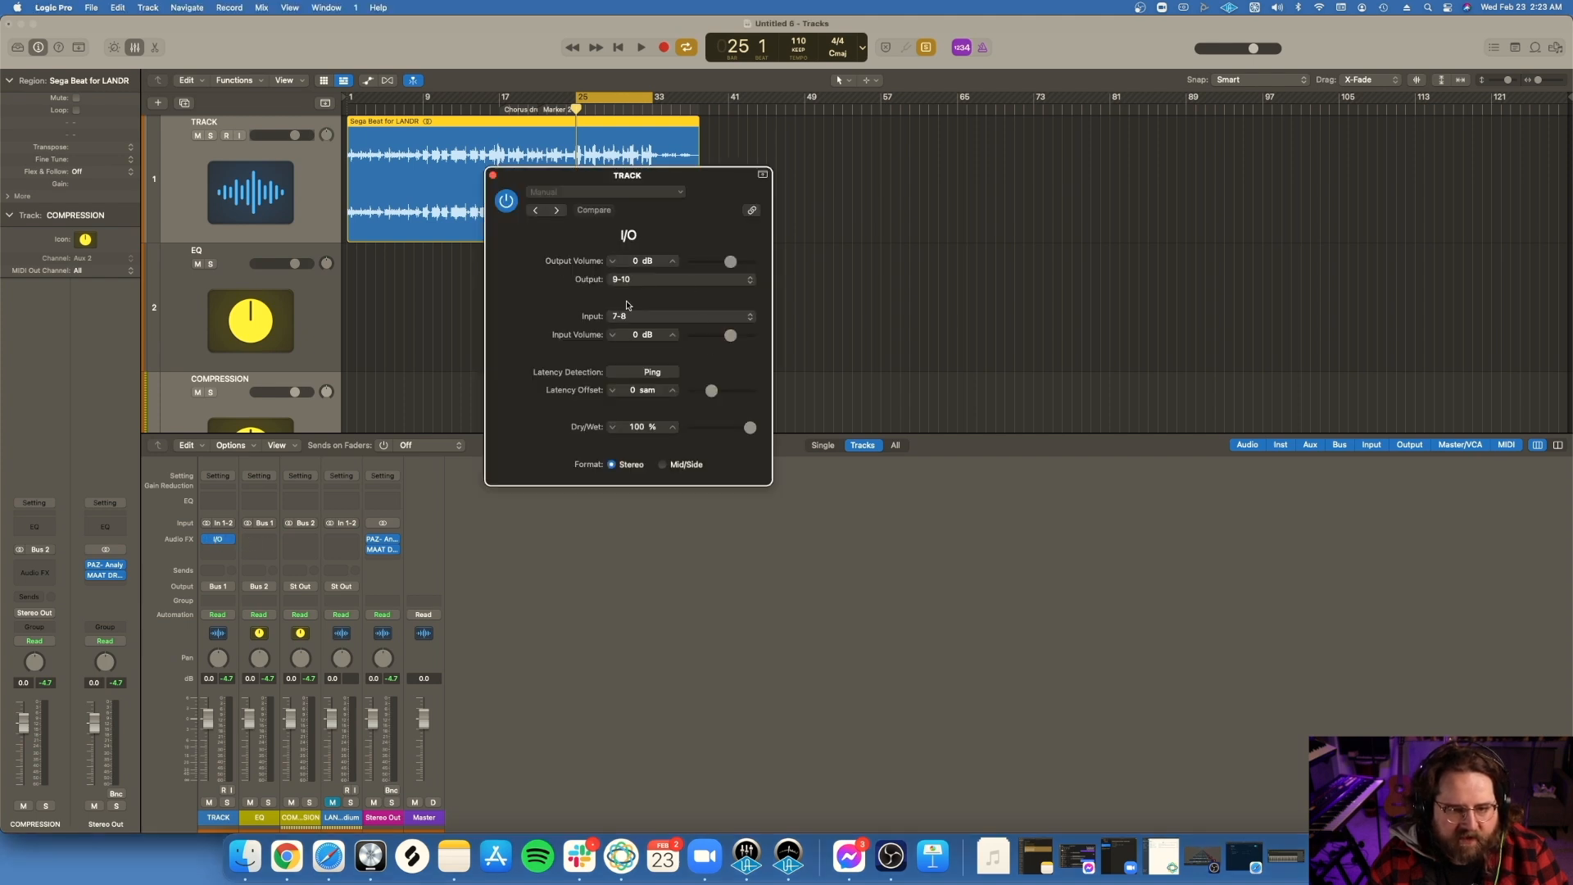
{"action": "left_click", "coordinate": [493, 176]}
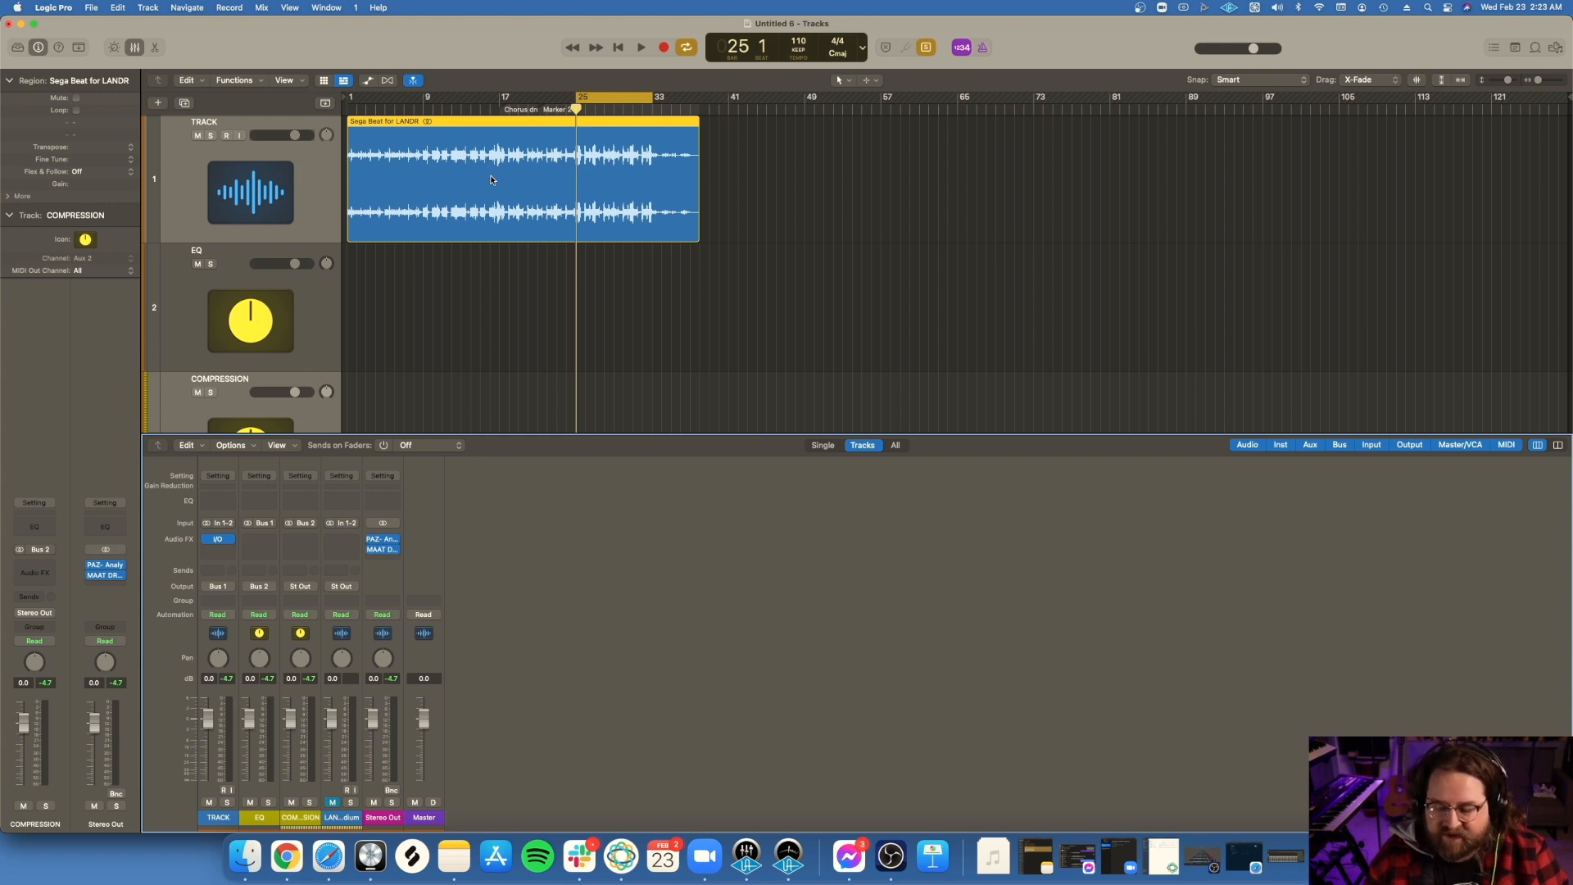
Step: Insert a stereo FabFilter Saturn as the first effect on the EQ channel, adjust its Drive slightly, and close its window
{"action": "left_click", "coordinate": [259, 542]}
{"action": "mouse_move", "coordinate": [317, 808]}
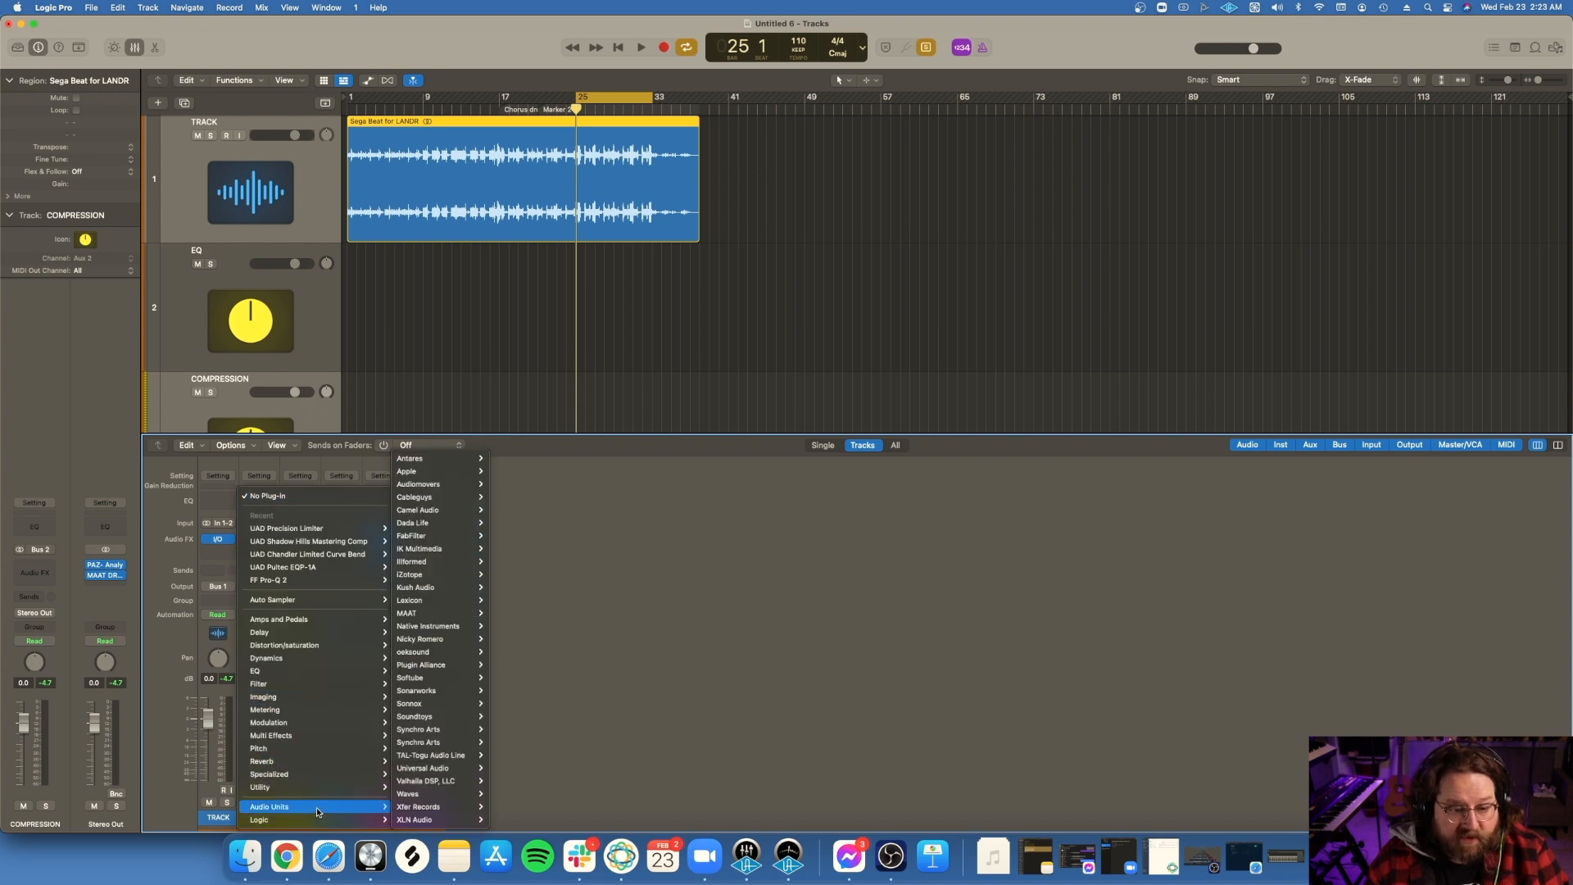
{"action": "mouse_move", "coordinate": [434, 630]}
{"action": "mouse_move", "coordinate": [455, 525]}
{"action": "mouse_move", "coordinate": [528, 639]}
{"action": "left_click", "coordinate": [602, 641]}
{"action": "mouse_move", "coordinate": [720, 401]}
{"action": "left_click_drag", "start_coordinate": [711, 400], "coordinate": [710, 405]}
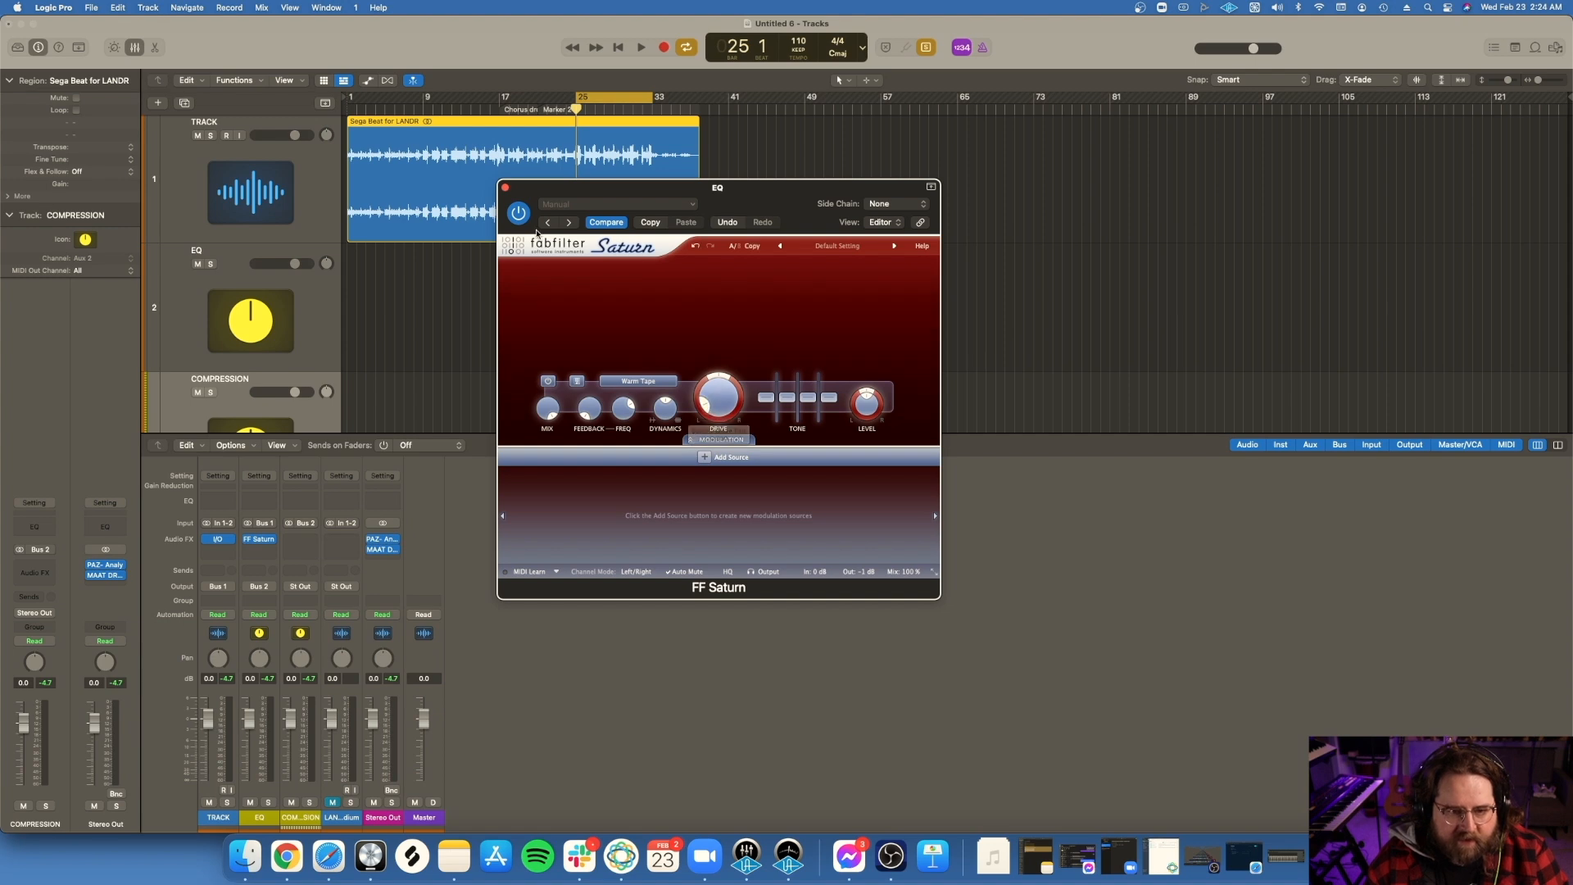
{"action": "left_click", "coordinate": [503, 188]}
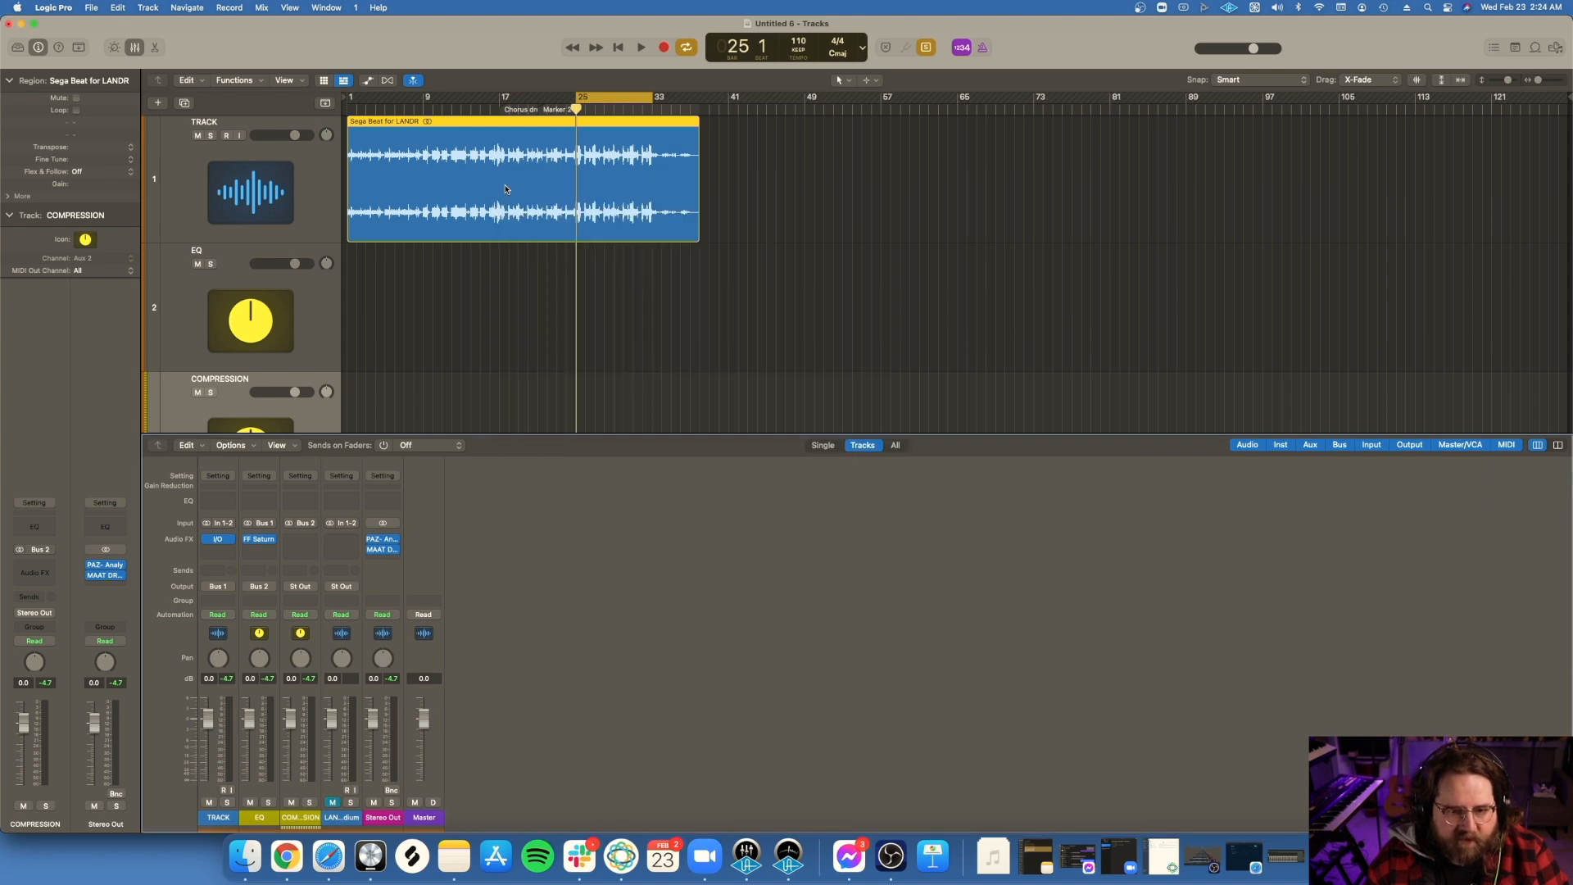
Step: Insert a stereo FF Pro-Q 2 below Saturn on the EQ channel
{"action": "left_click", "coordinate": [270, 543]}
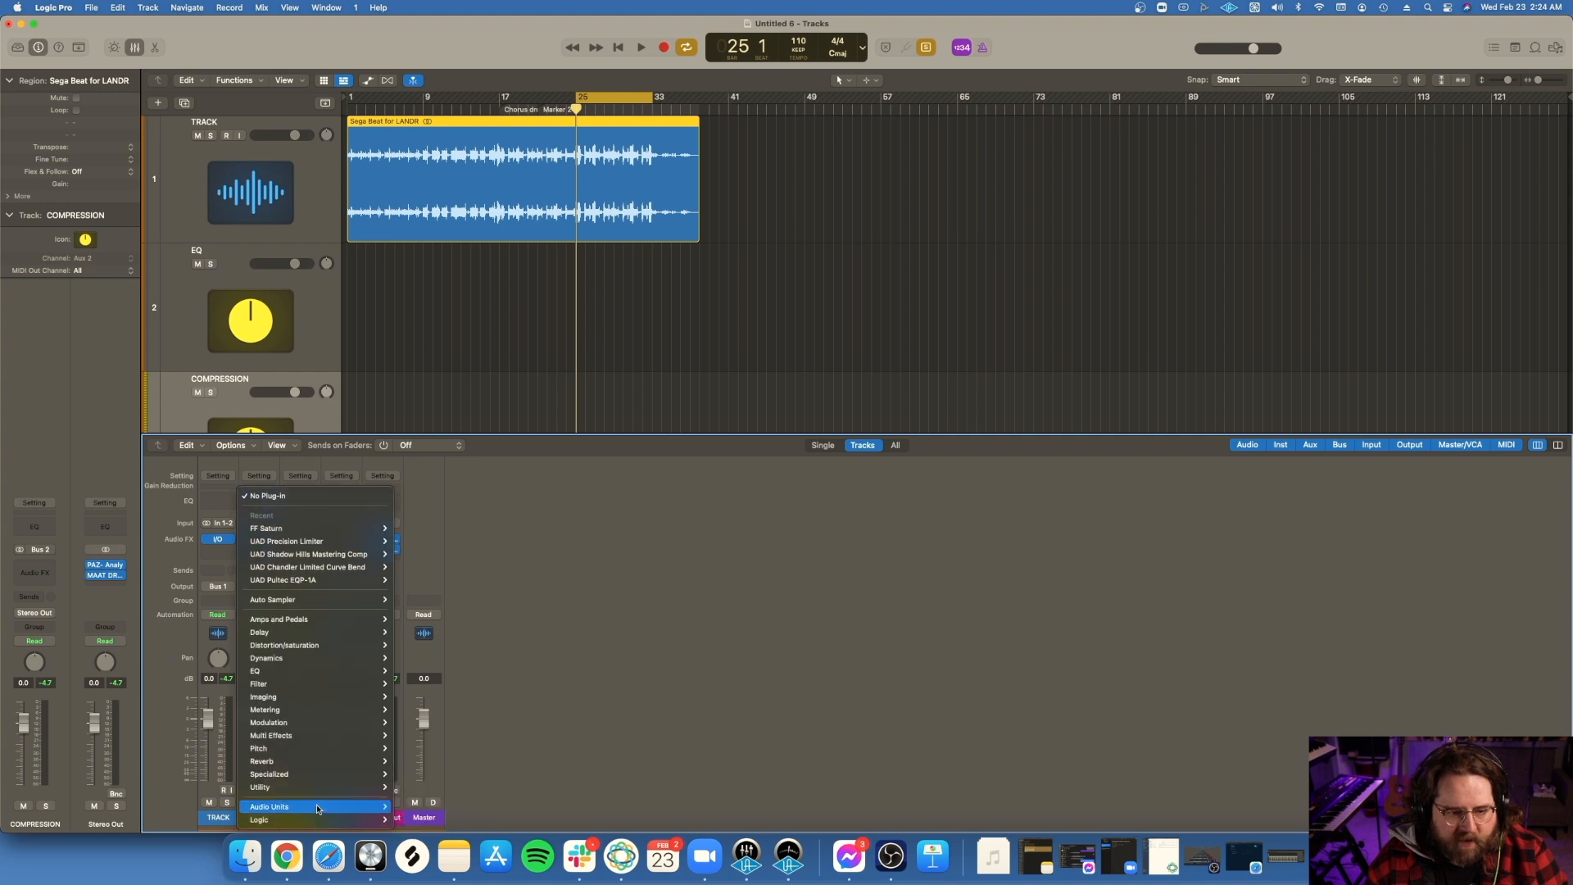
{"action": "mouse_move", "coordinate": [319, 807]}
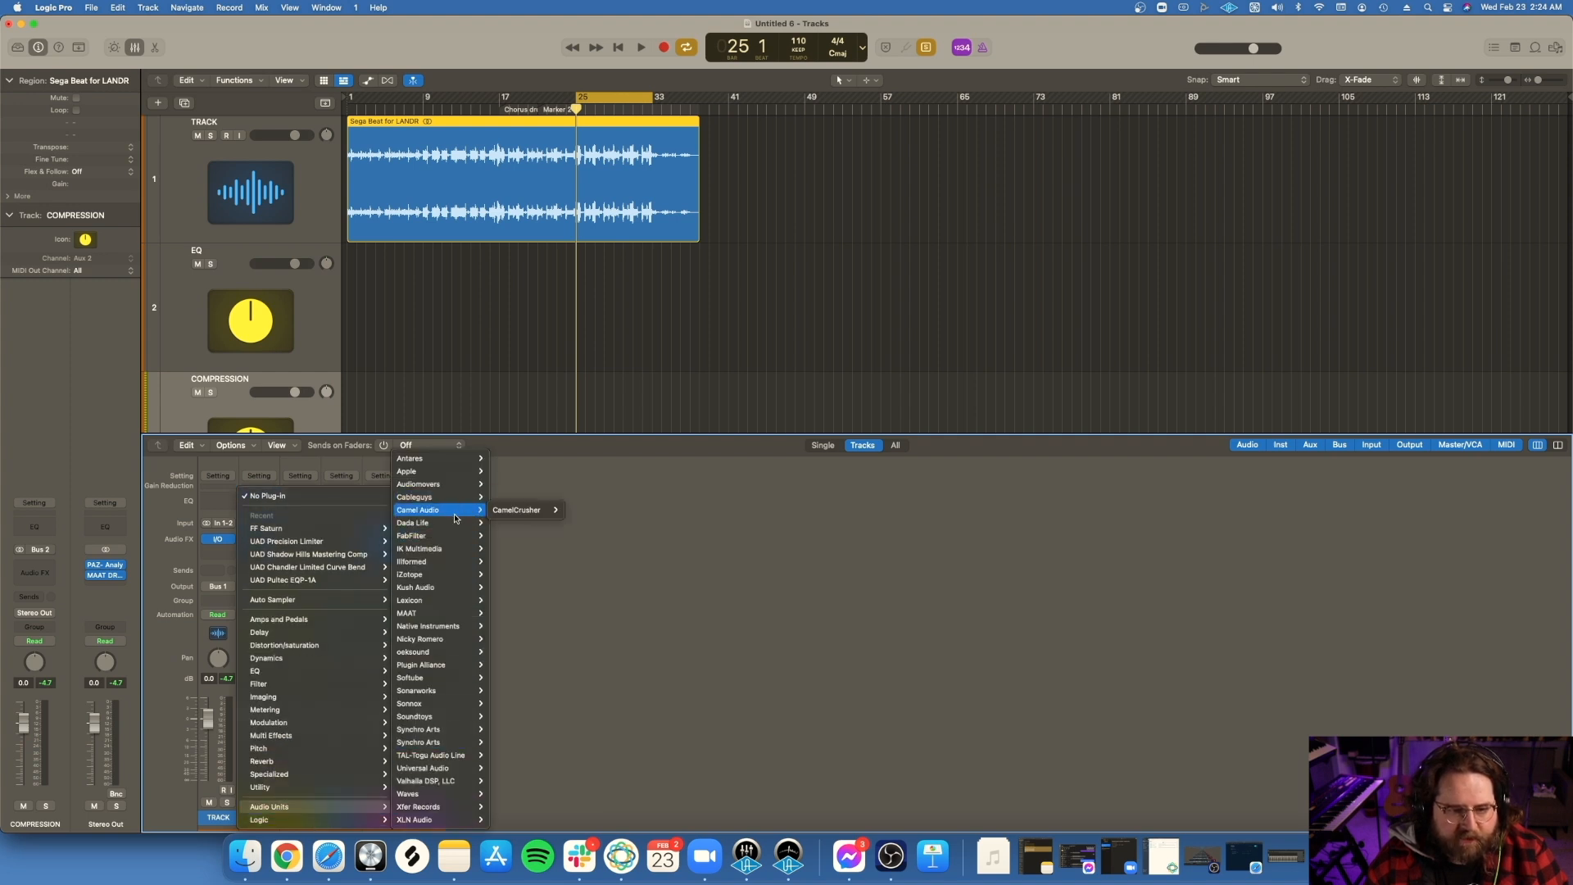
{"action": "mouse_move", "coordinate": [439, 537]}
{"action": "mouse_move", "coordinate": [537, 614]}
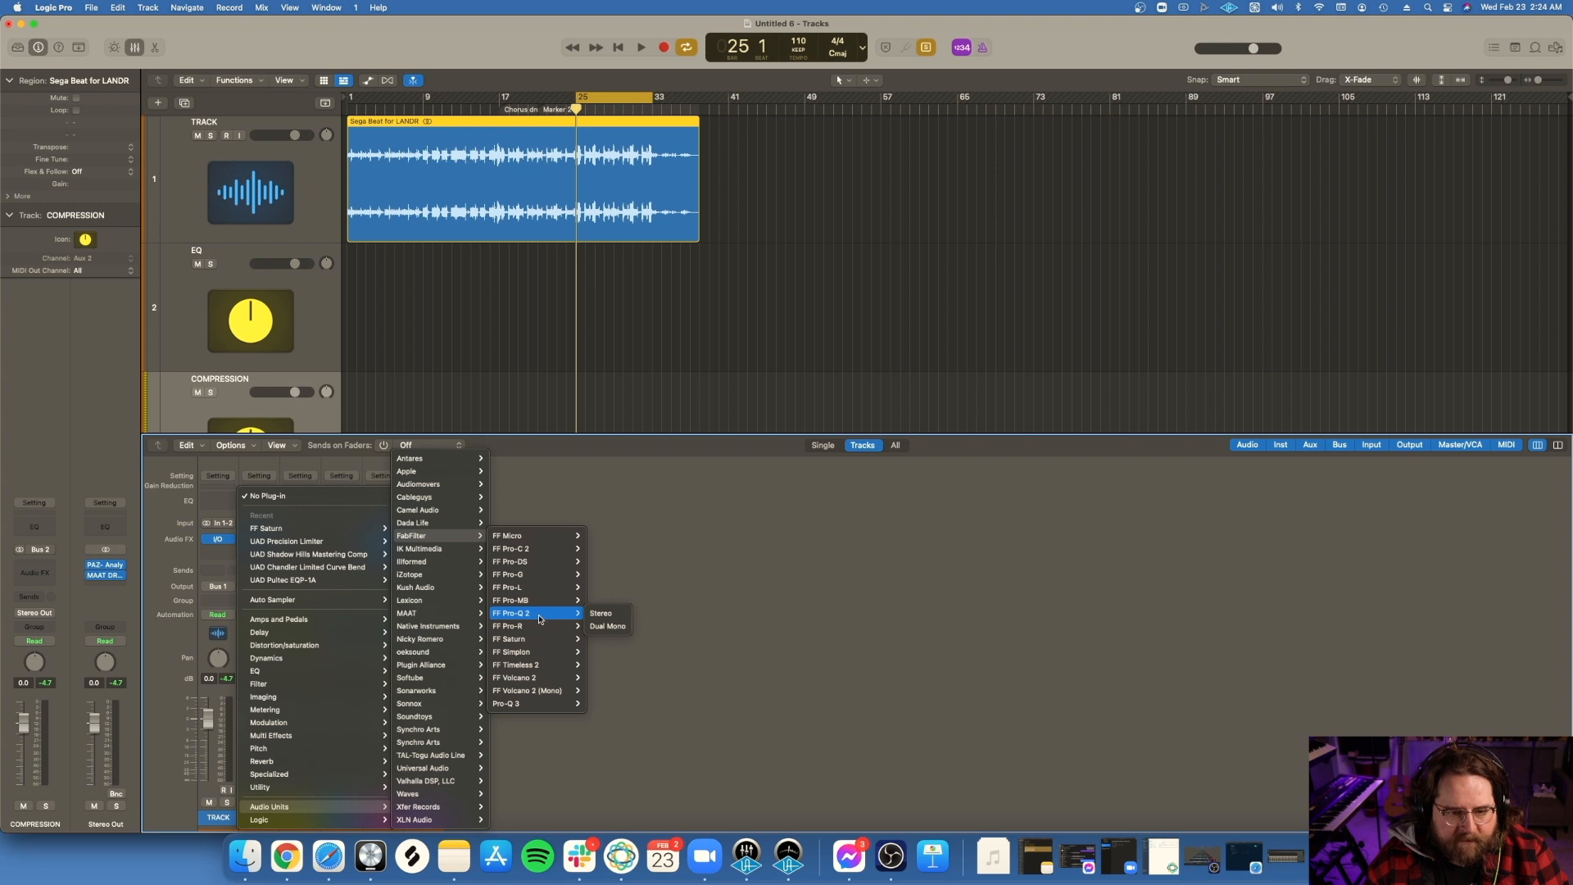
{"action": "left_click", "coordinate": [596, 616]}
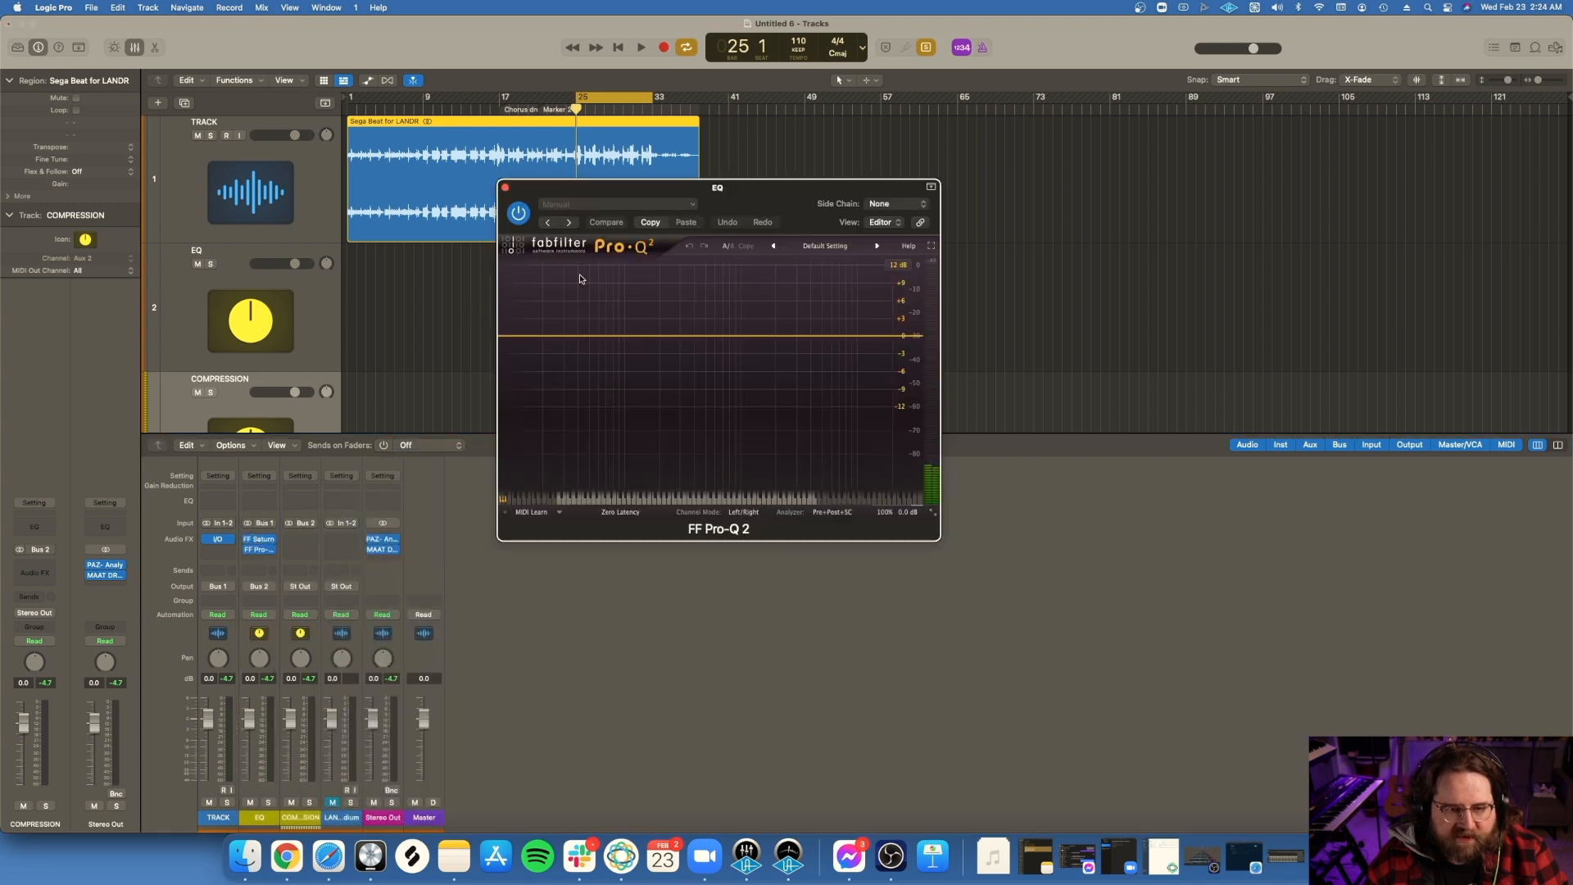
Step: Create a Low Cut band at about 34 Hz with a 72 dB/oct slope in Pro-Q 2 and close the equalizer
{"action": "left_click", "coordinate": [574, 335]}
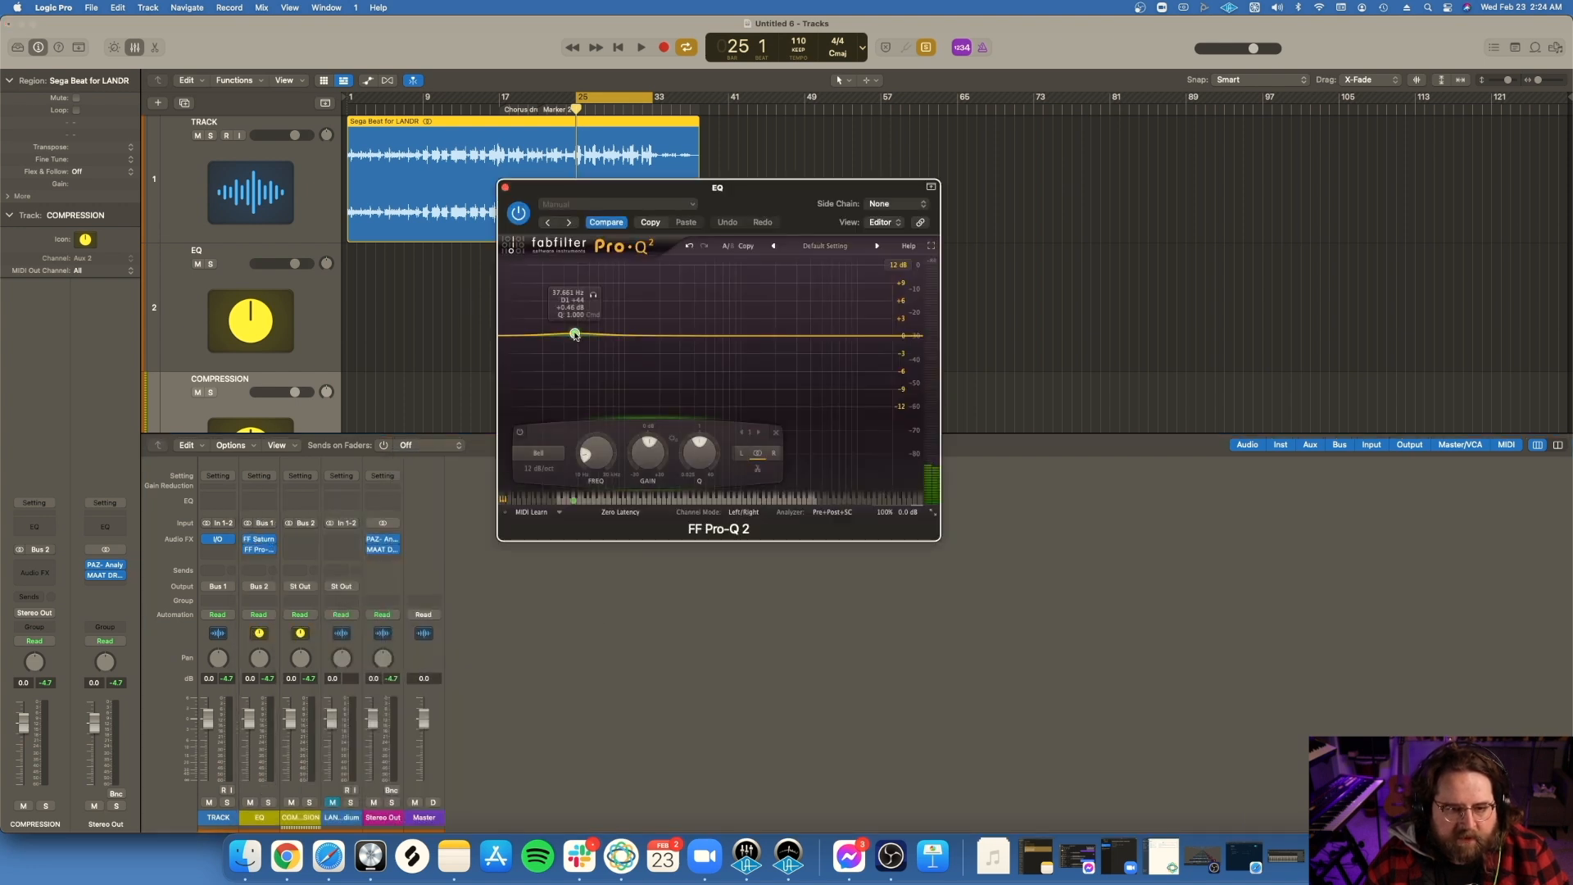
{"action": "left_click_drag", "start_coordinate": [574, 331], "coordinate": [570, 333]}
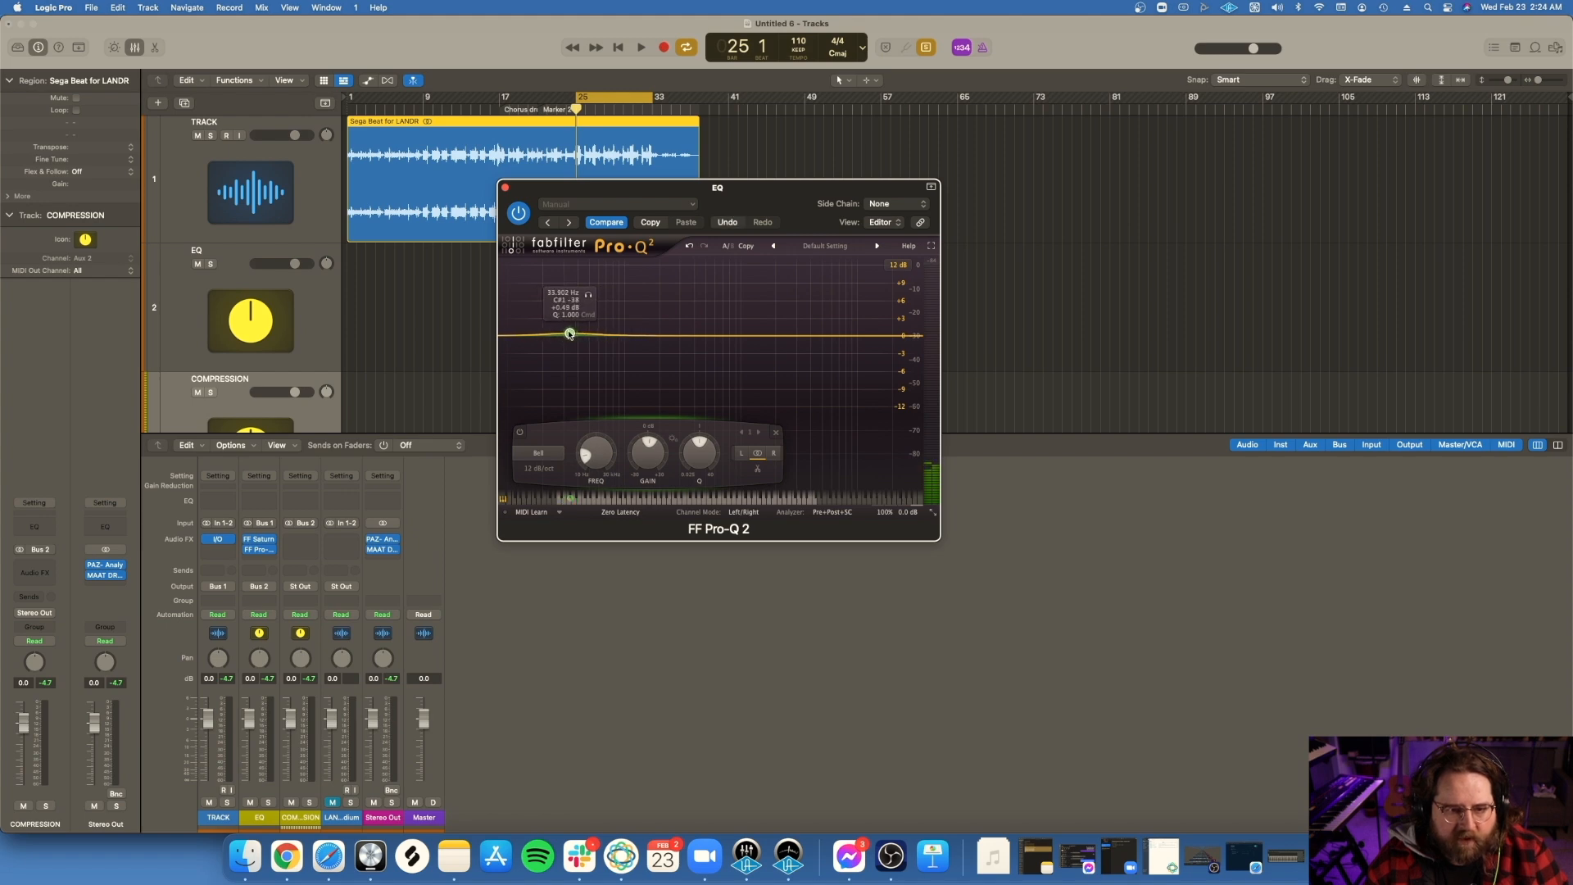
{"action": "left_click", "coordinate": [548, 452]}
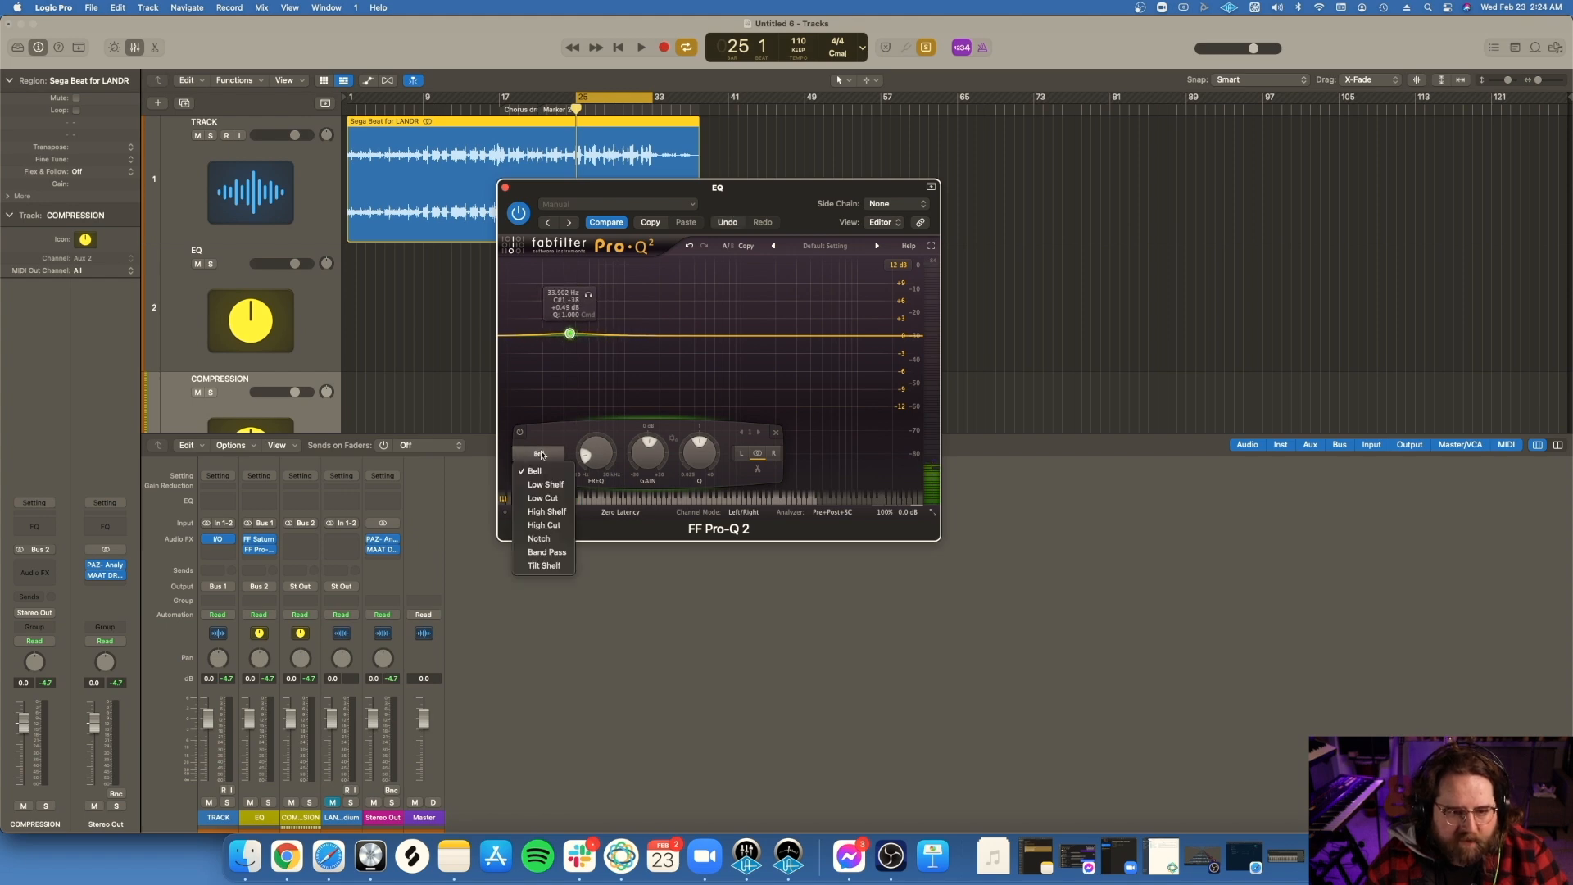
{"action": "left_click", "coordinate": [557, 502]}
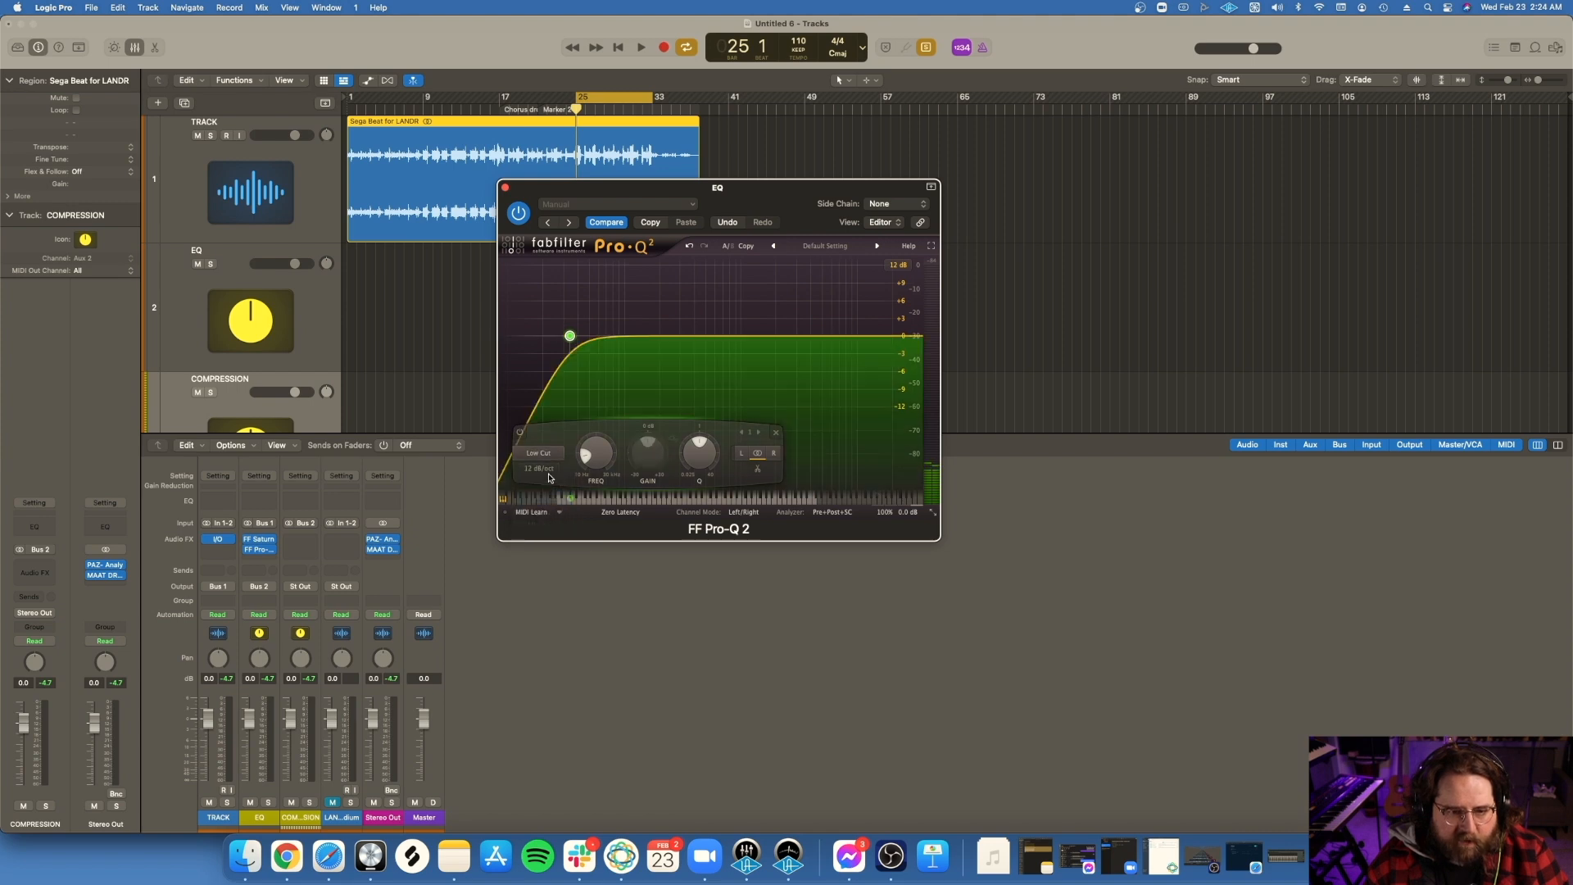
{"action": "left_click", "coordinate": [539, 469]}
{"action": "left_click", "coordinate": [552, 579]}
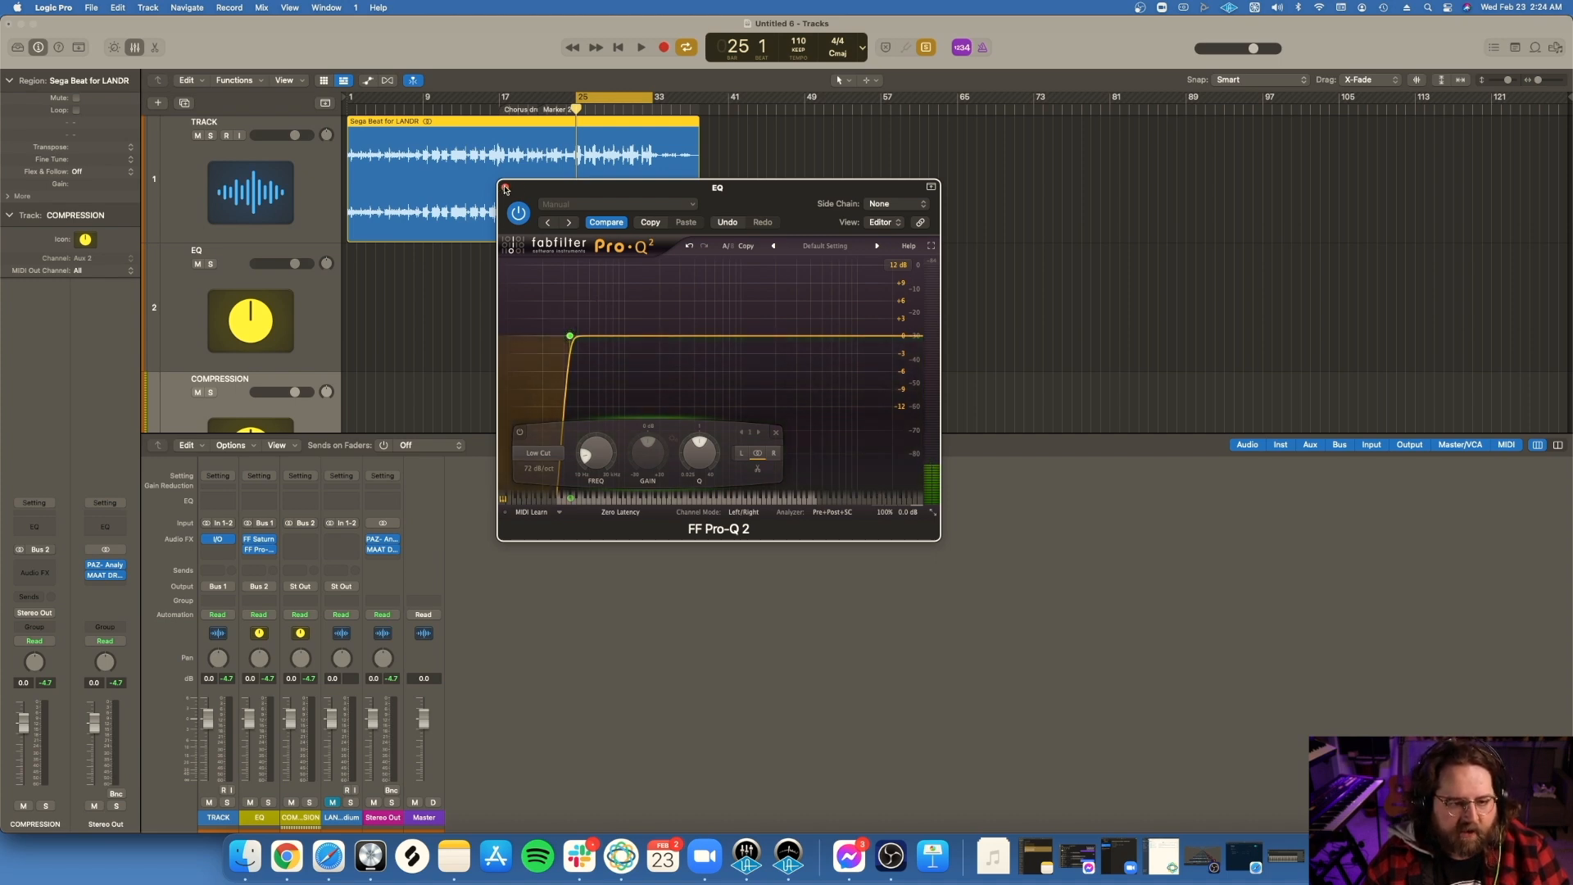
{"action": "left_click", "coordinate": [506, 189]}
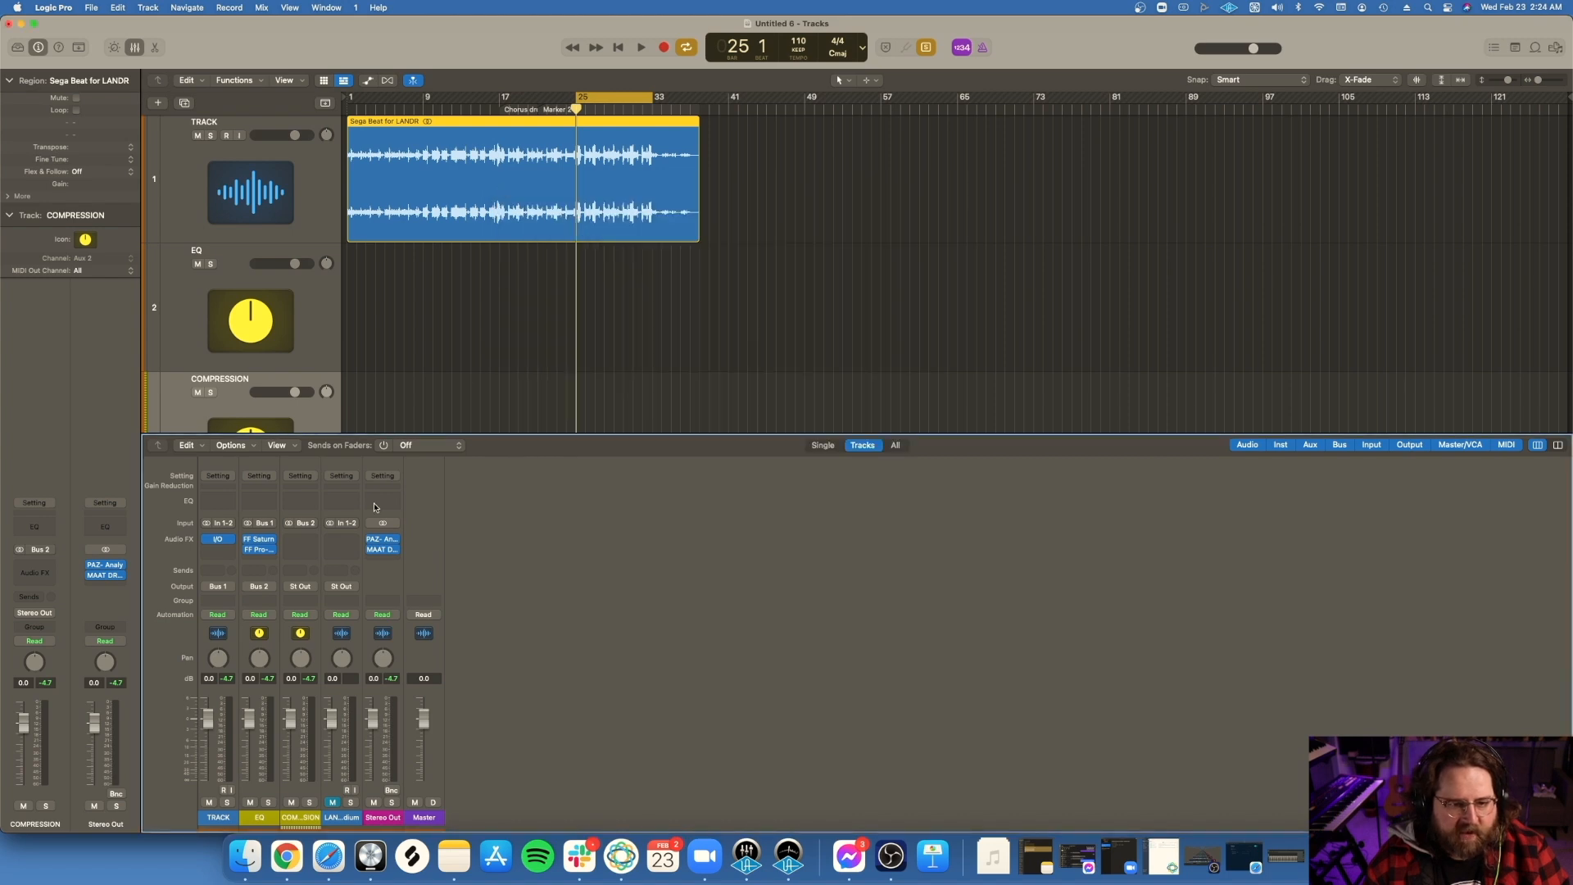
Step: Insert a UAD Pultec EQP-1A below Pro-Q 2 on the EQ channel
{"action": "left_click", "coordinate": [272, 560]}
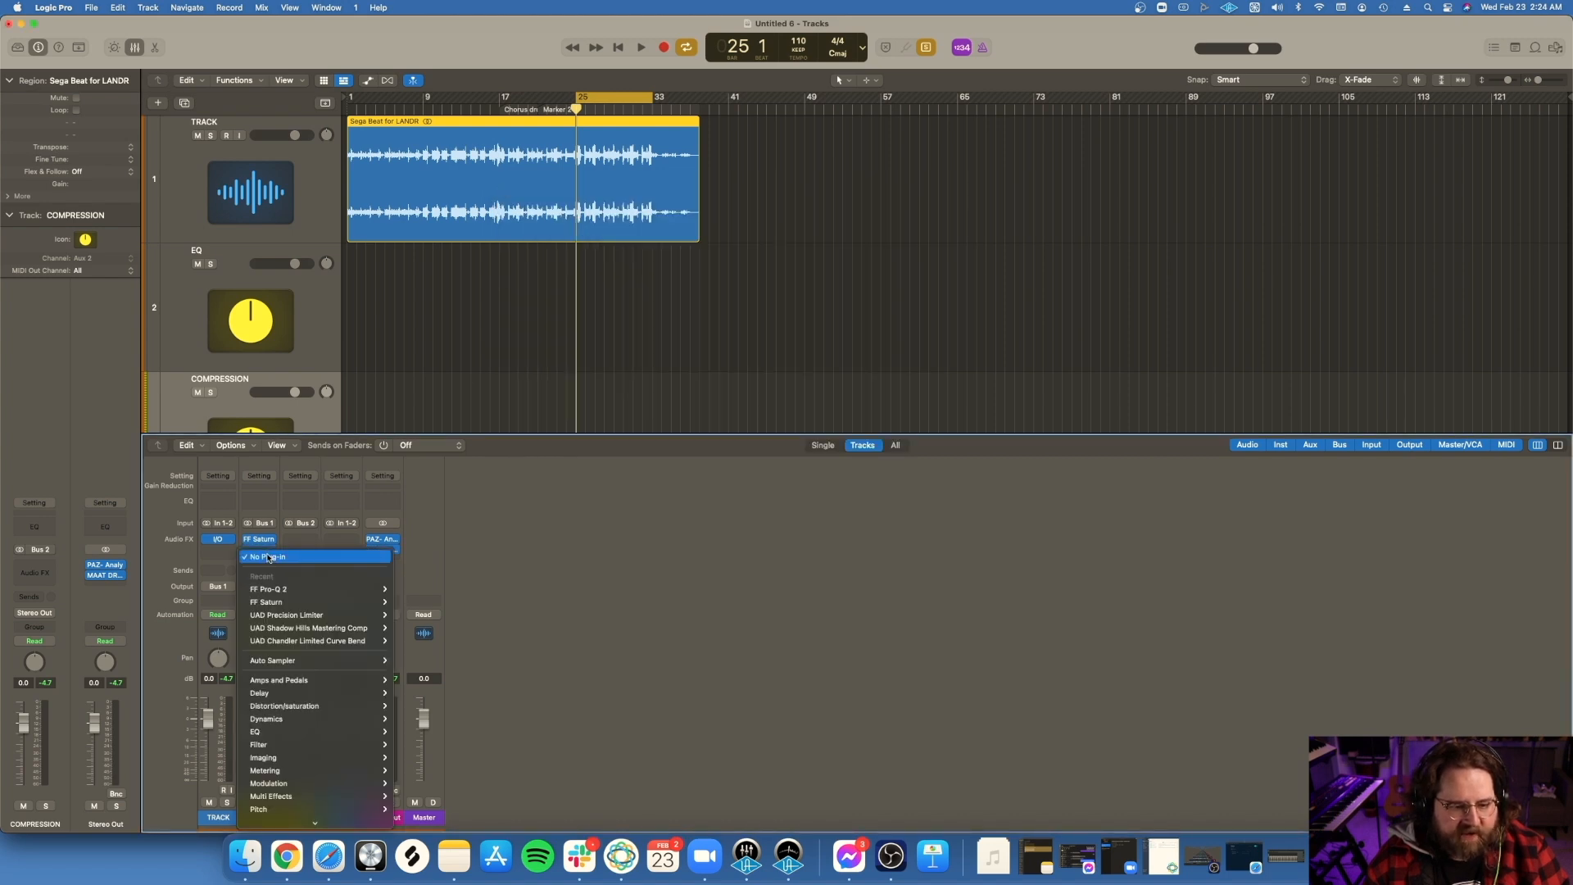
{"action": "mouse_move", "coordinate": [325, 805]}
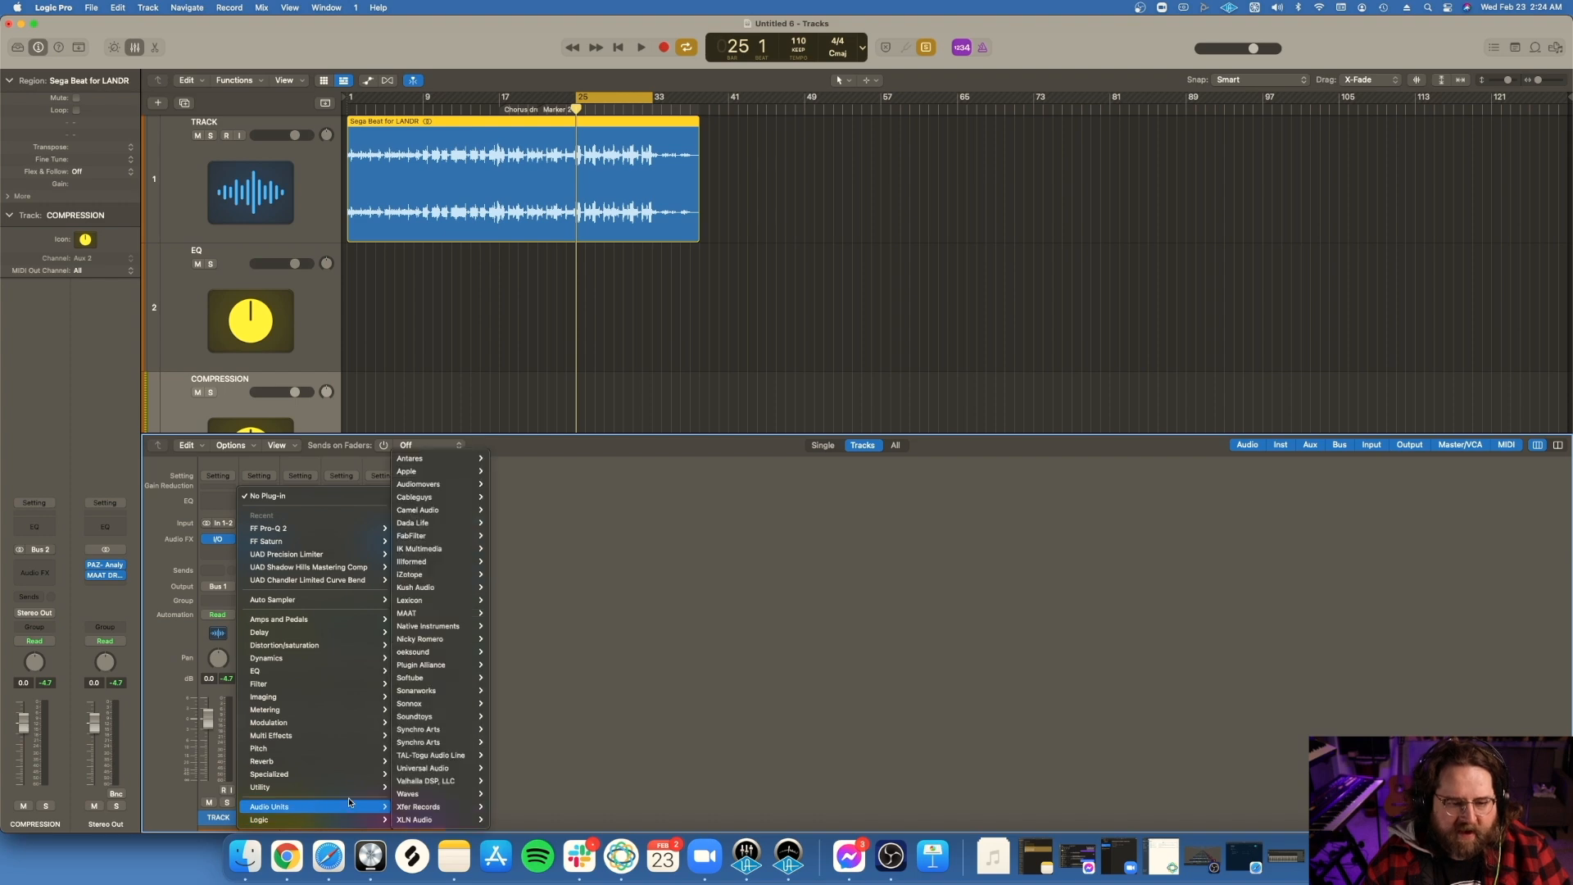
{"action": "mouse_move", "coordinate": [434, 768]}
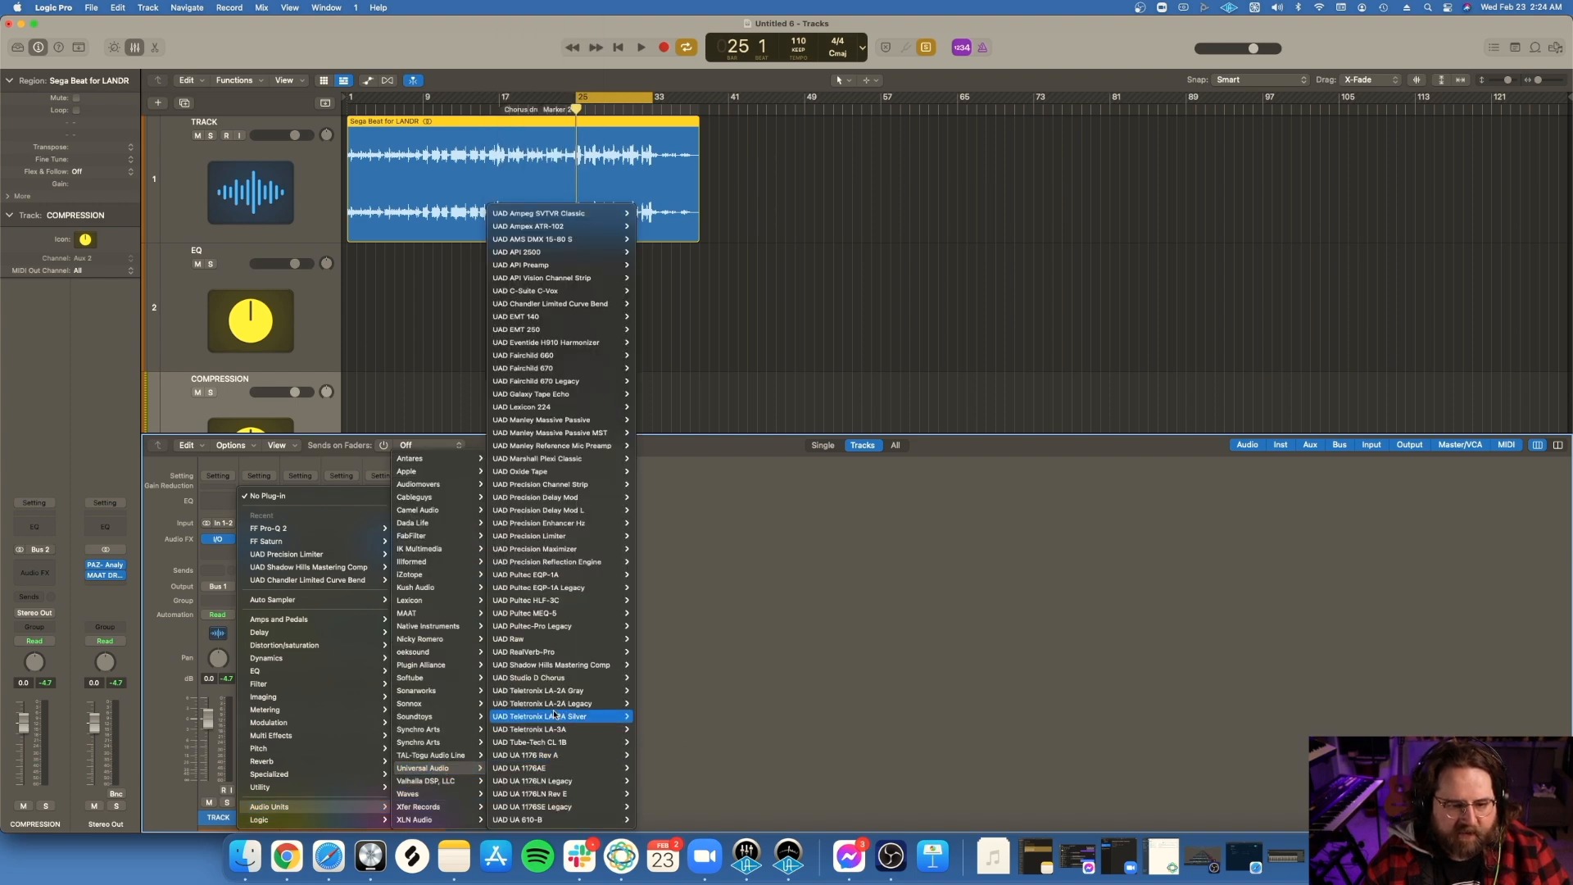
{"action": "left_click", "coordinate": [653, 572]}
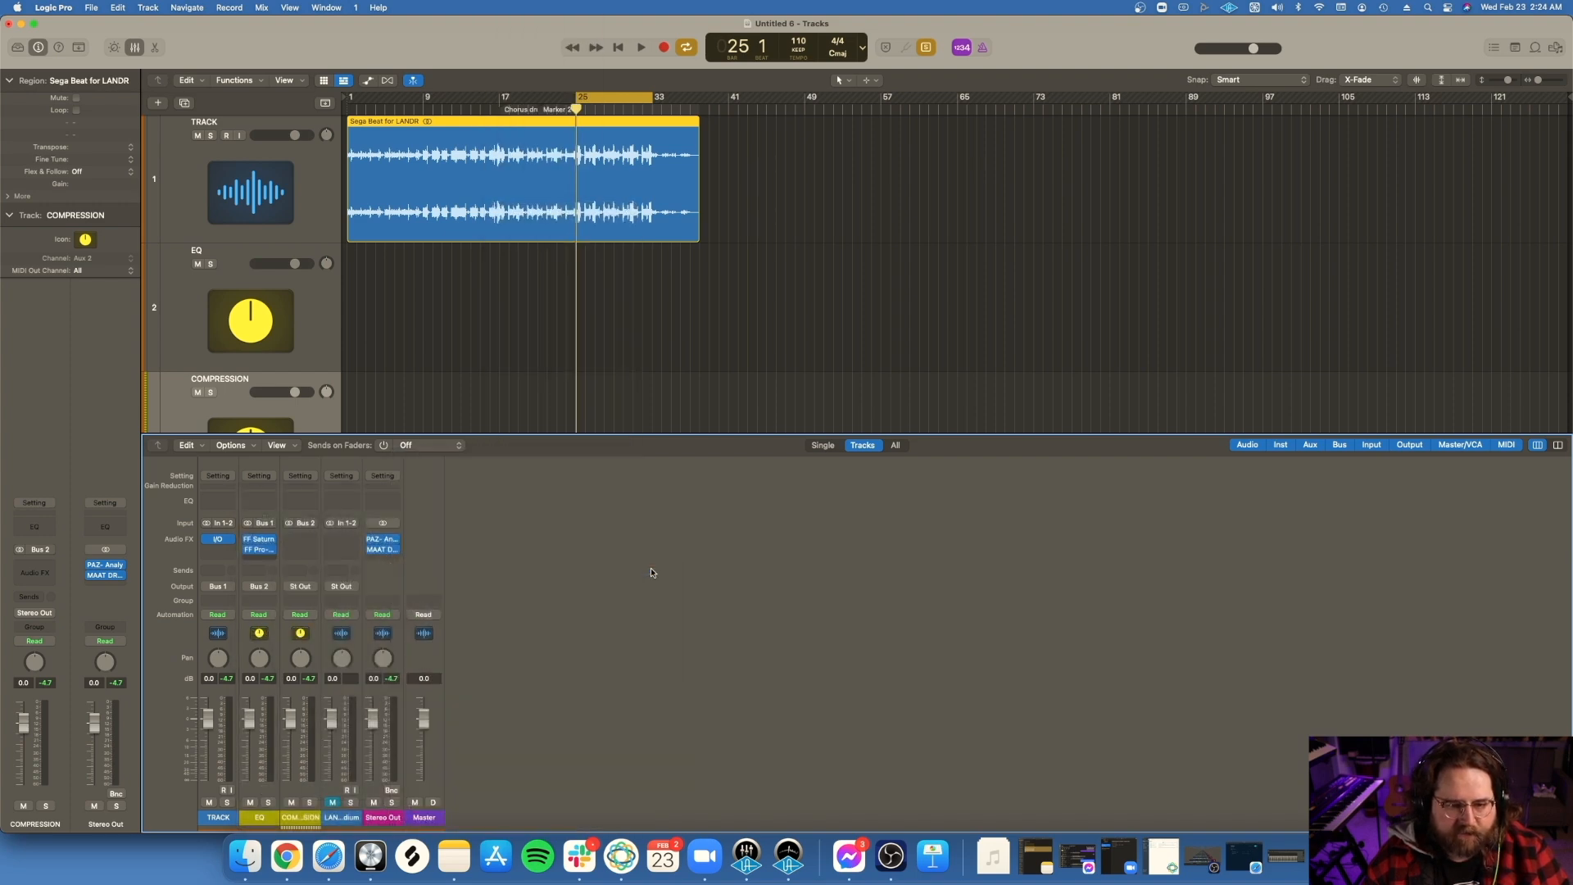
Step: Raise the Pultec's low-frequency Boost and Atten slightly, set its low frequency to 60 CPS, and close the plug-in
{"action": "left_click_drag", "start_coordinate": [851, 193], "coordinate": [846, 381]}
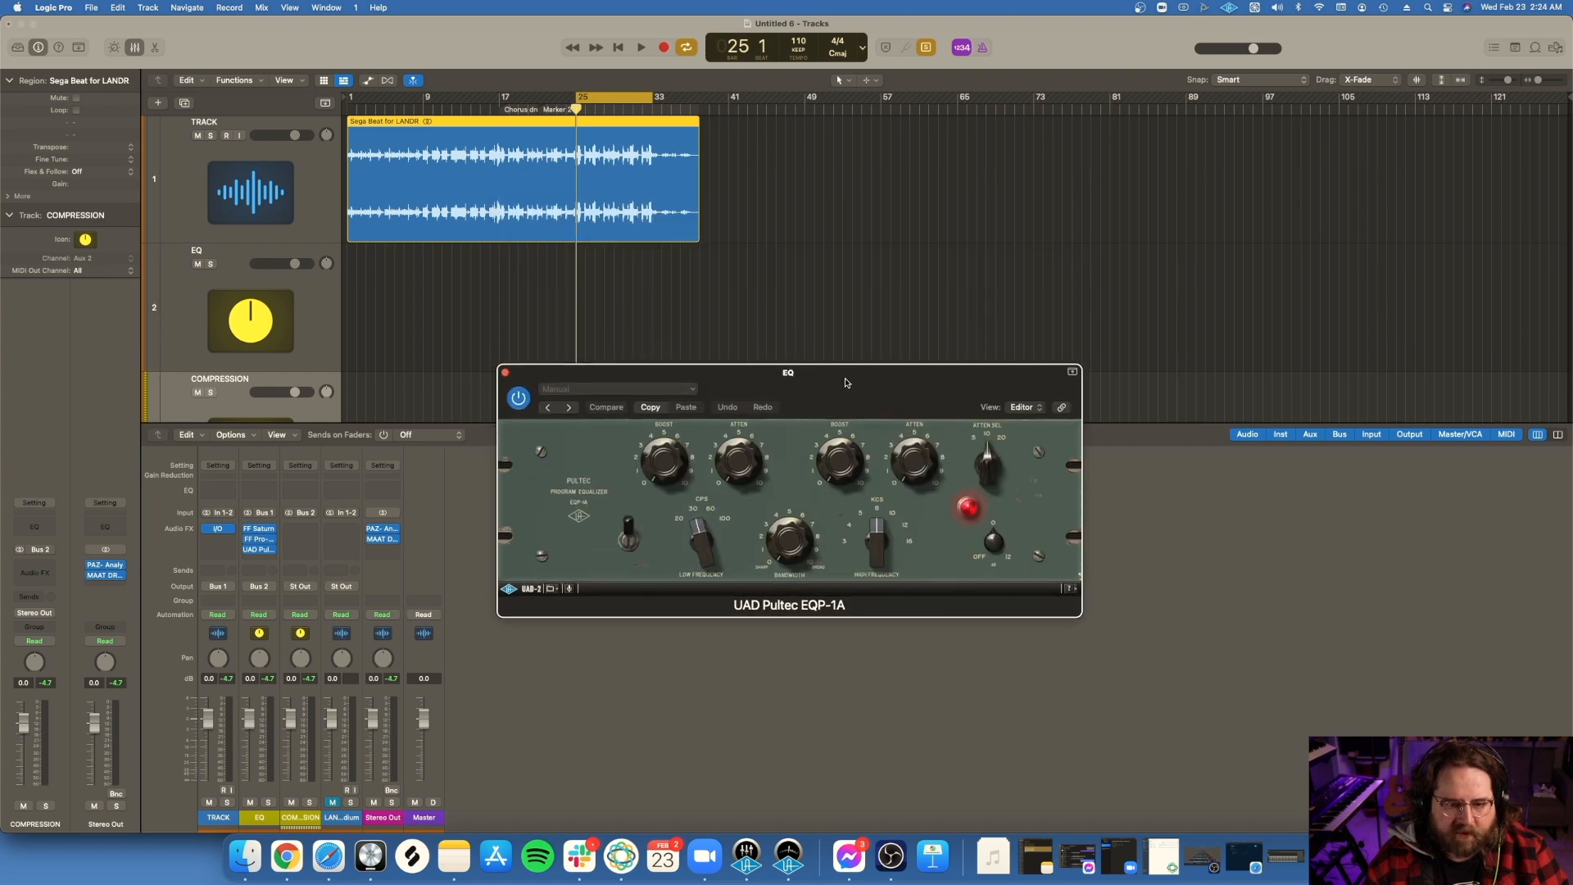
{"action": "left_click_drag", "start_coordinate": [662, 463], "coordinate": [662, 421]}
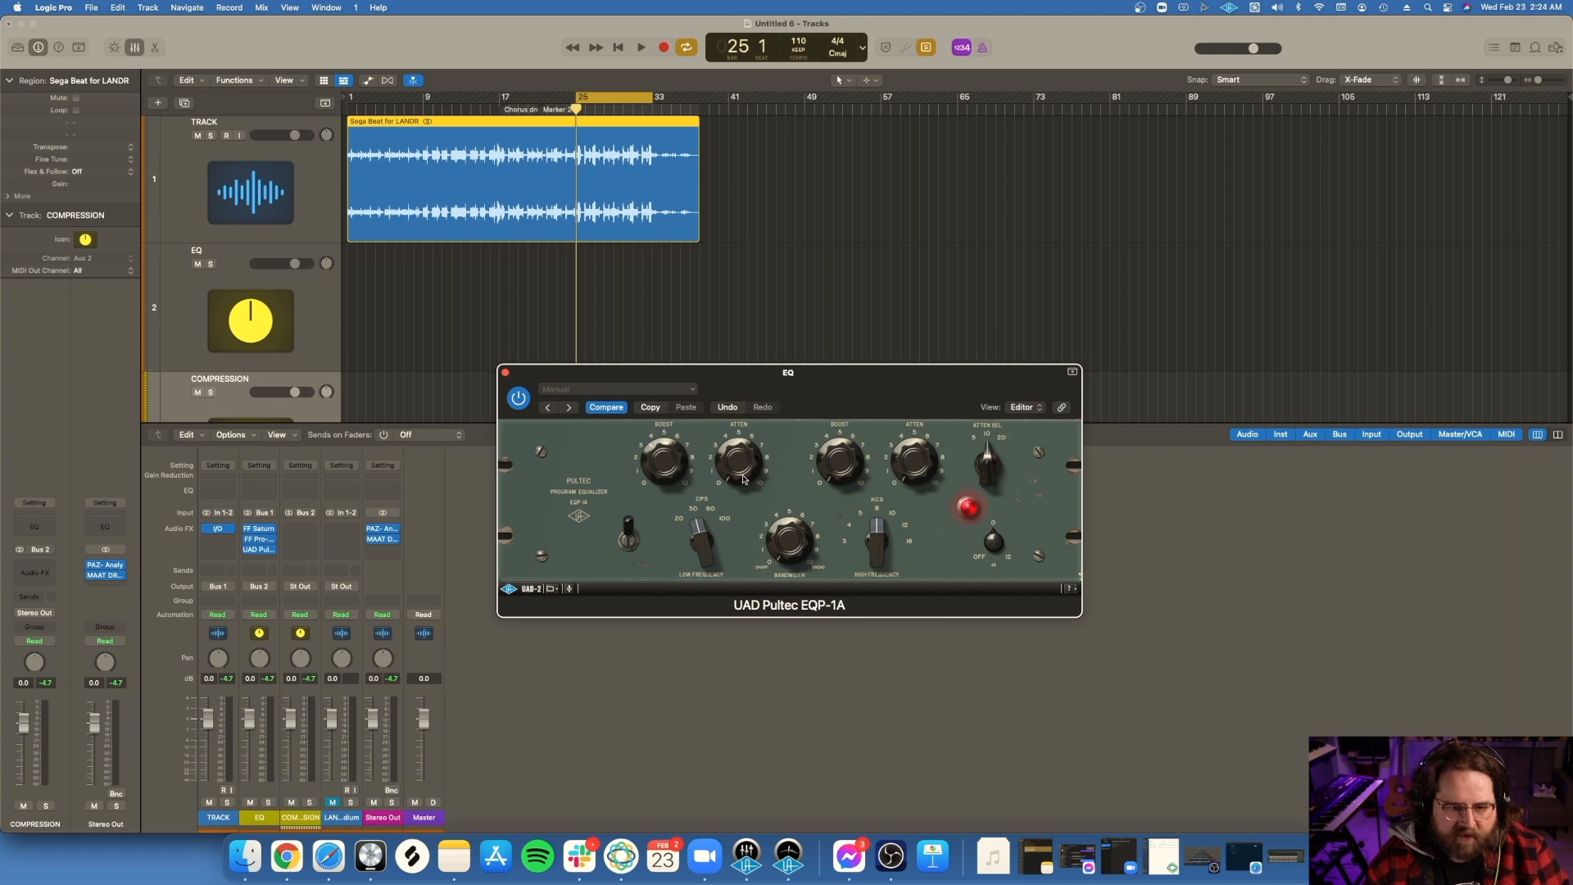
{"action": "left_click_drag", "start_coordinate": [733, 463], "coordinate": [729, 449]}
{"action": "left_click_drag", "start_coordinate": [697, 558], "coordinate": [780, 340]}
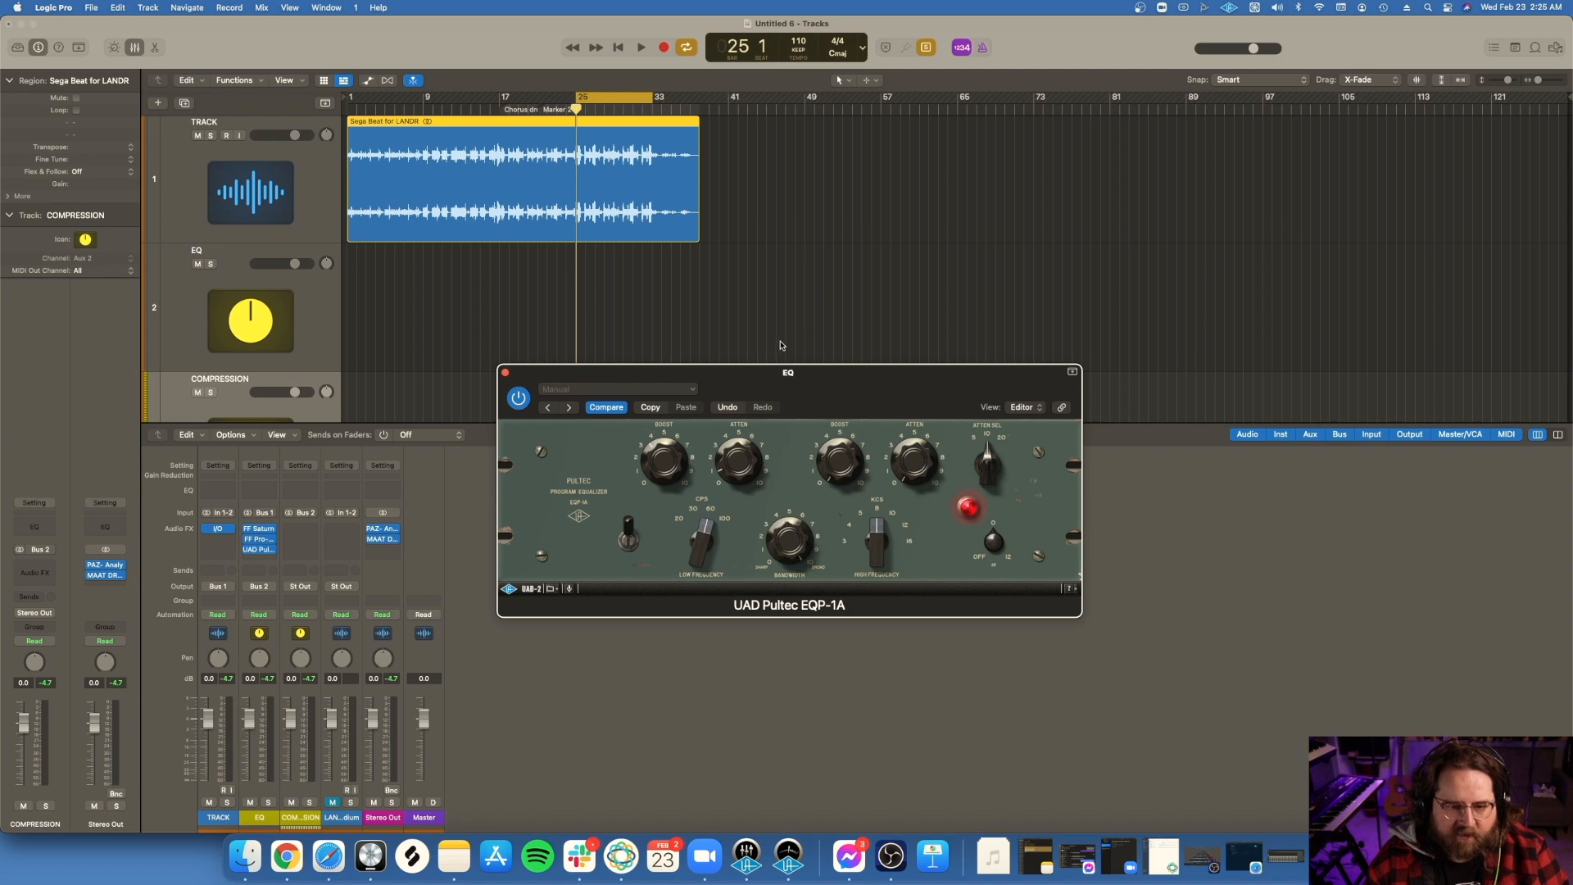
{"action": "left_click", "coordinate": [505, 373]}
Step: Play the cycle range to audition the EQ channel with the Pultec reopened for checking, and stop playback
{"action": "key", "text": "space"}
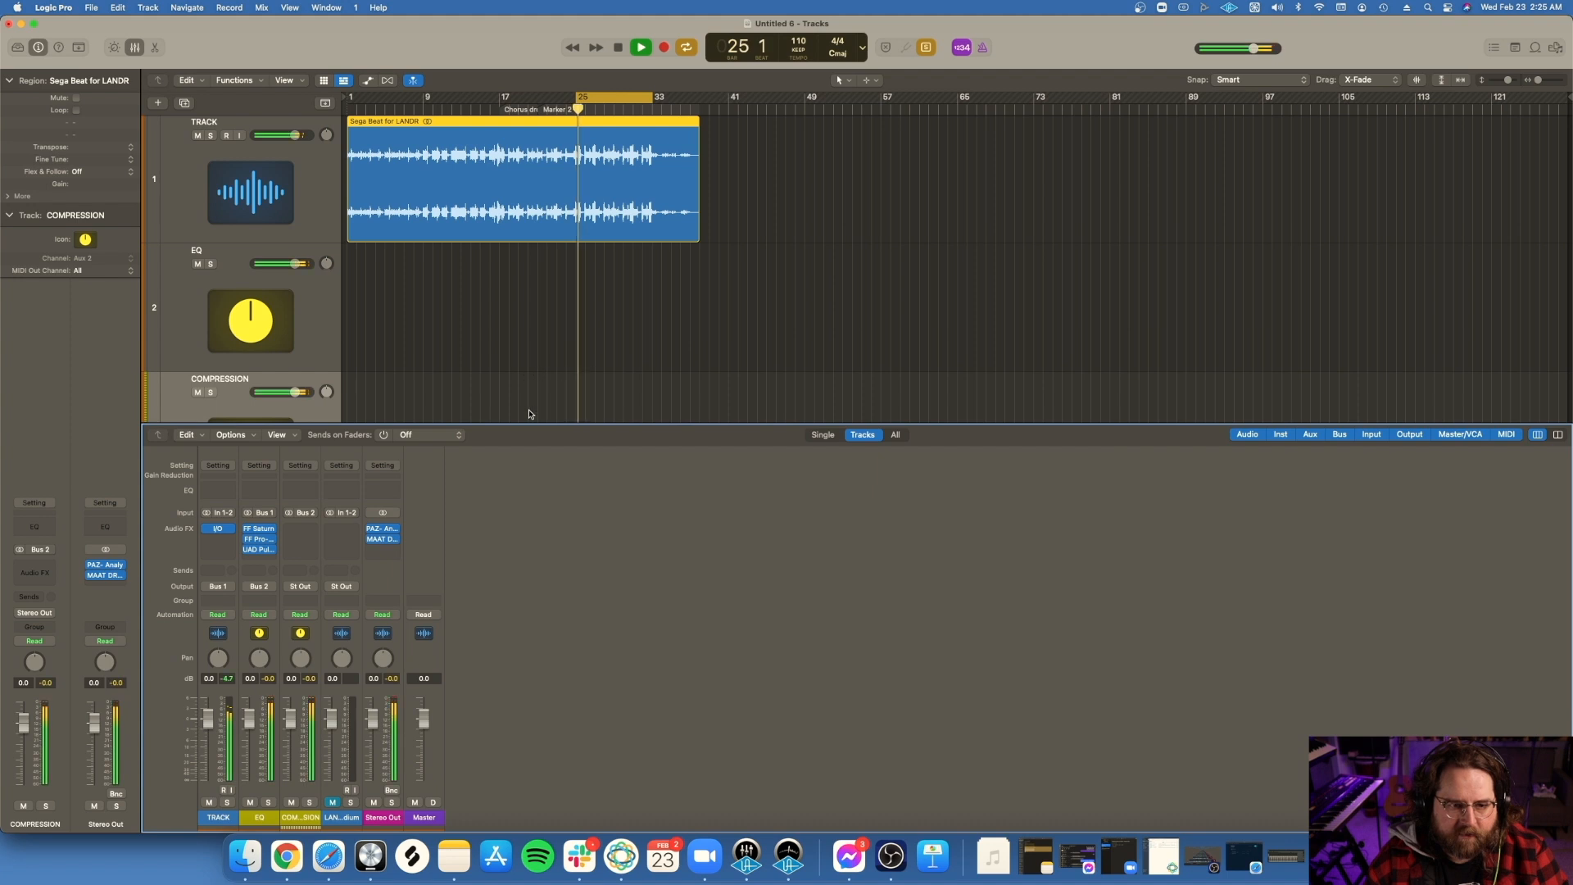
{"action": "left_click", "coordinate": [259, 549]}
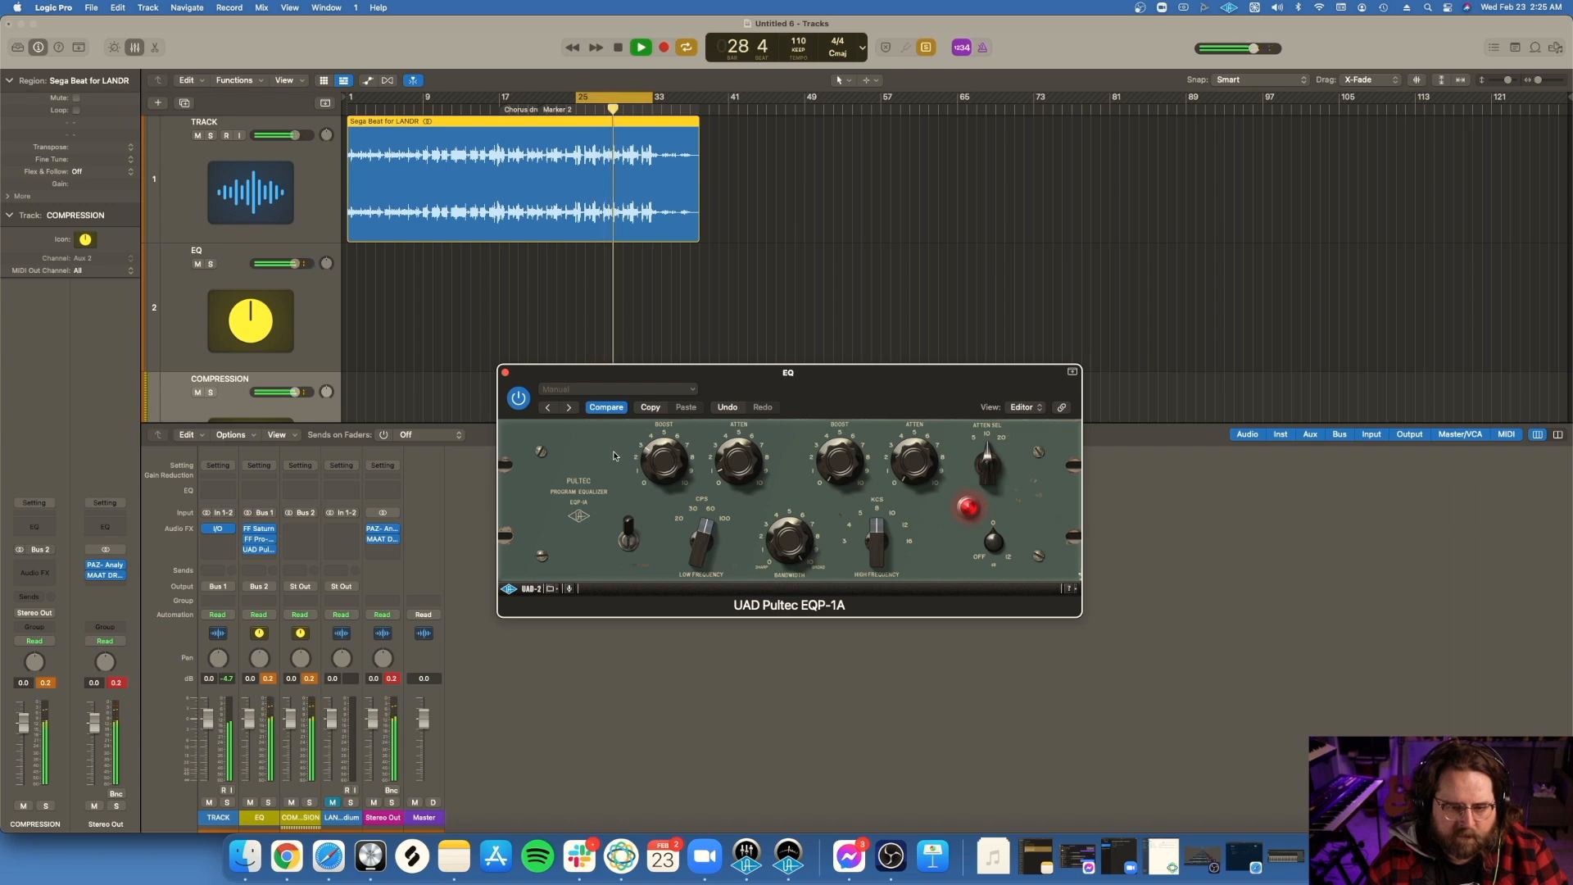
{"action": "left_click", "coordinate": [506, 374]}
{"action": "key", "text": "space"}
Step: Insert a stereo UAD Chandler Limited Curve Bender below the Pultec on the EQ channel
{"action": "left_click", "coordinate": [297, 543]}
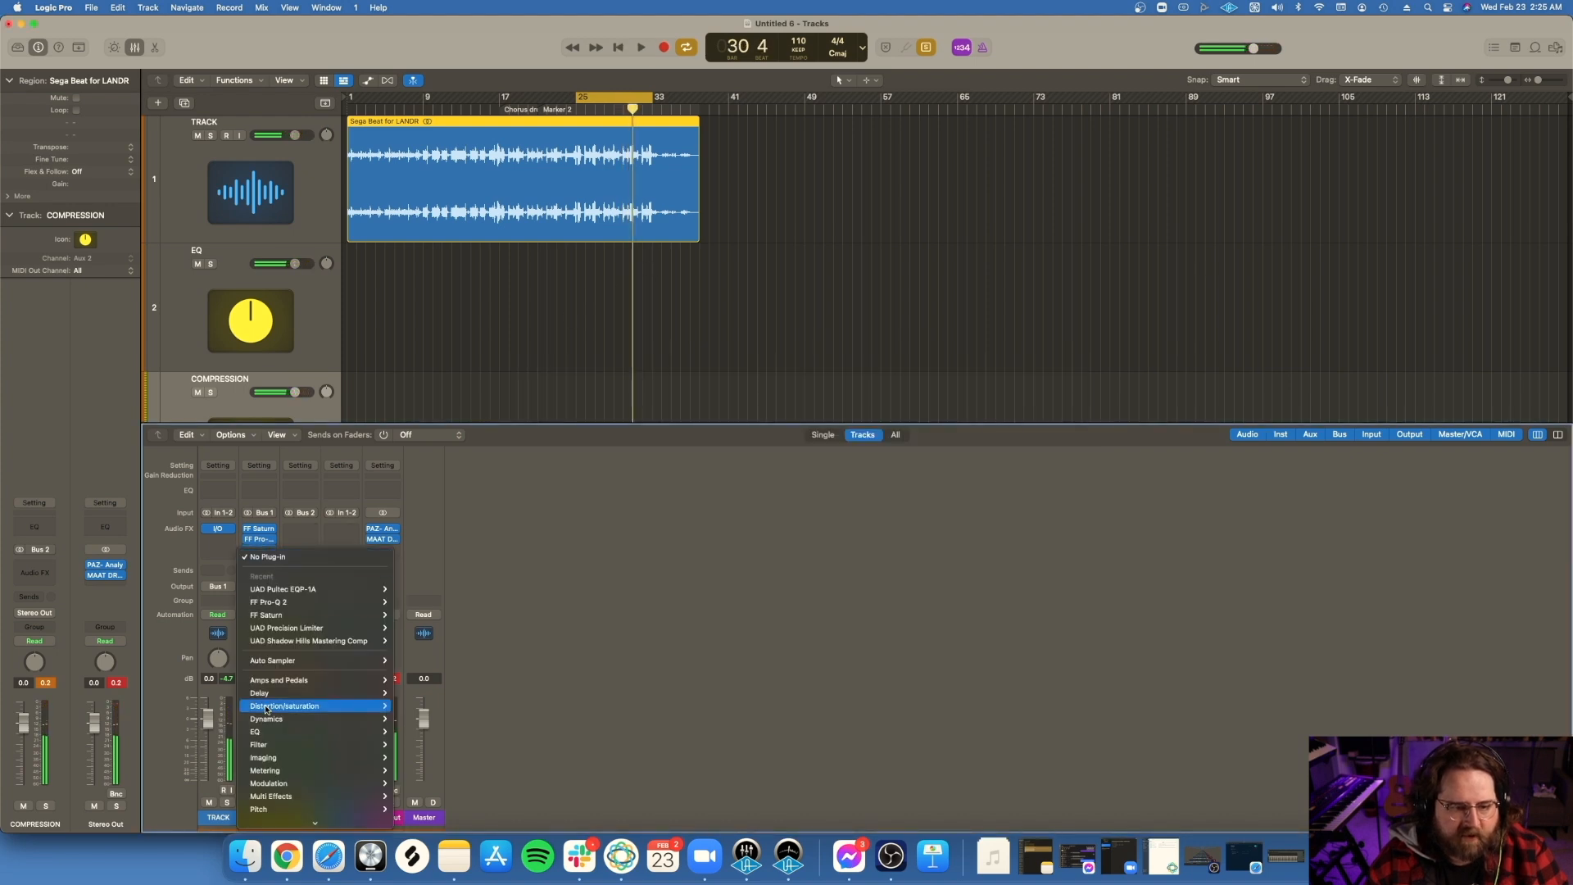
{"action": "mouse_move", "coordinate": [310, 813]}
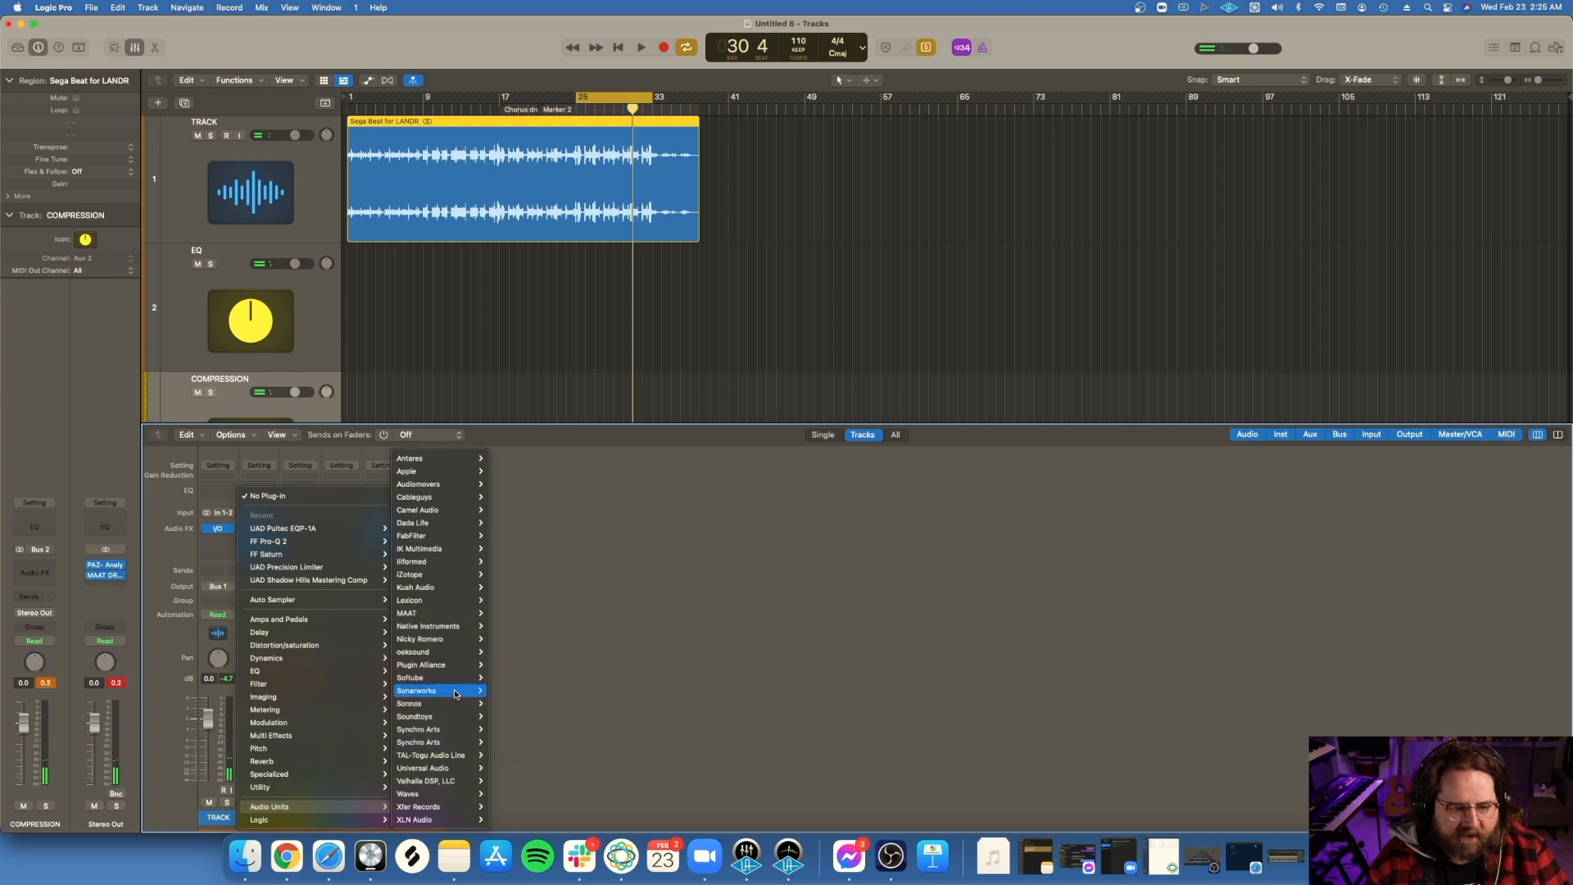
{"action": "mouse_move", "coordinate": [435, 769]}
{"action": "mouse_move", "coordinate": [623, 304]}
{"action": "left_click", "coordinate": [656, 304]}
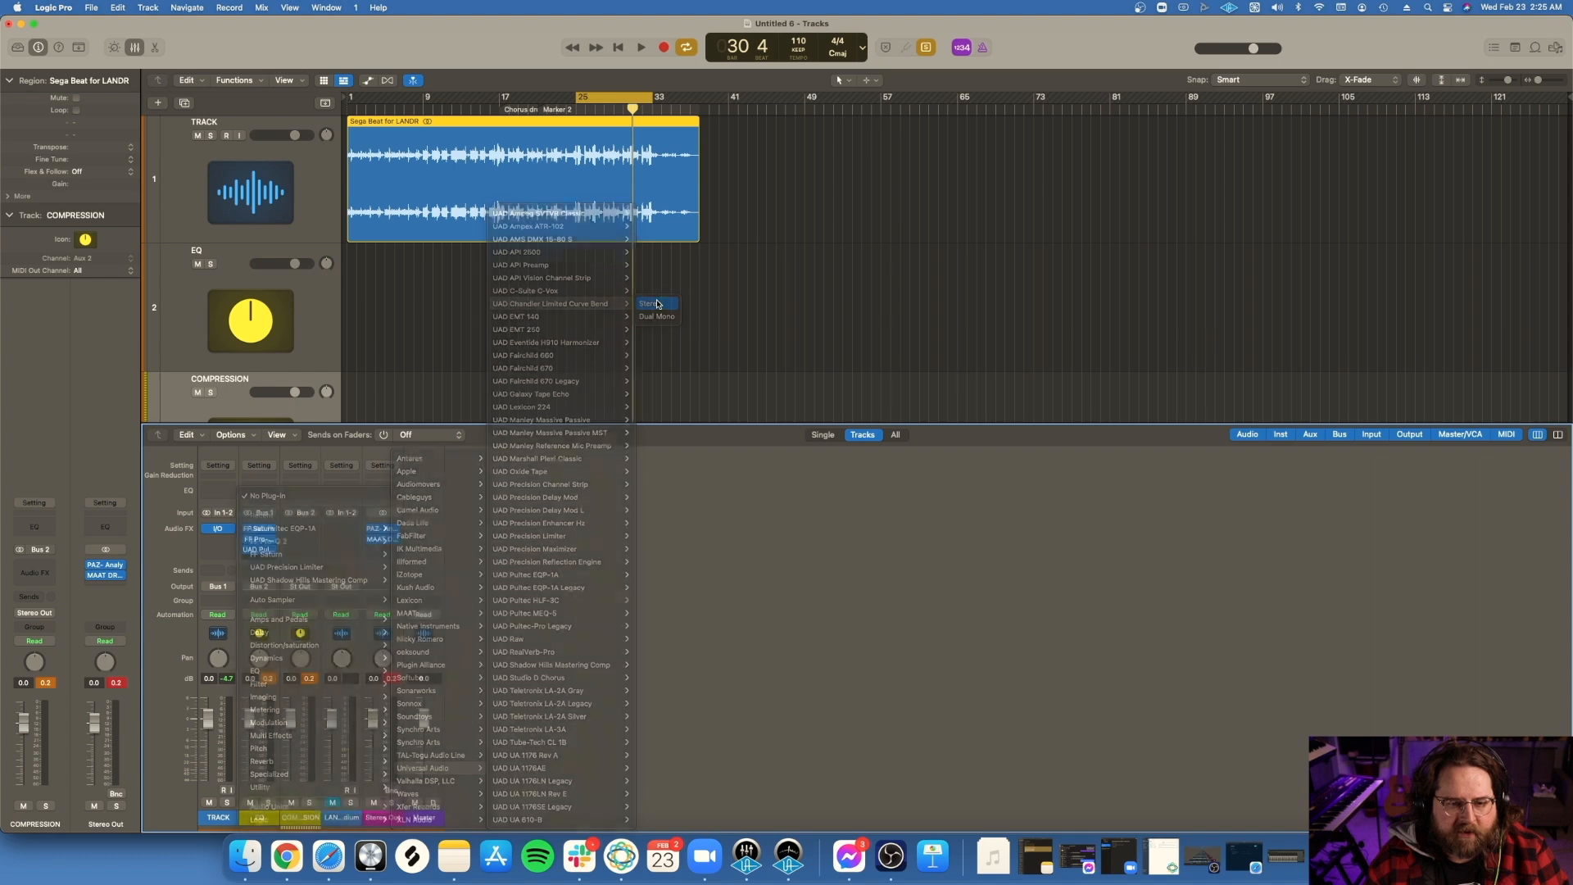
Step: Adjust the Curve Bender's Presence 2 and Presence 1 frequencies, set Presence 2 gain to 0.5 dB, and fine-tune Presence 1 gain during playback
{"action": "left_click_drag", "start_coordinate": [656, 285], "coordinate": [656, 310]}
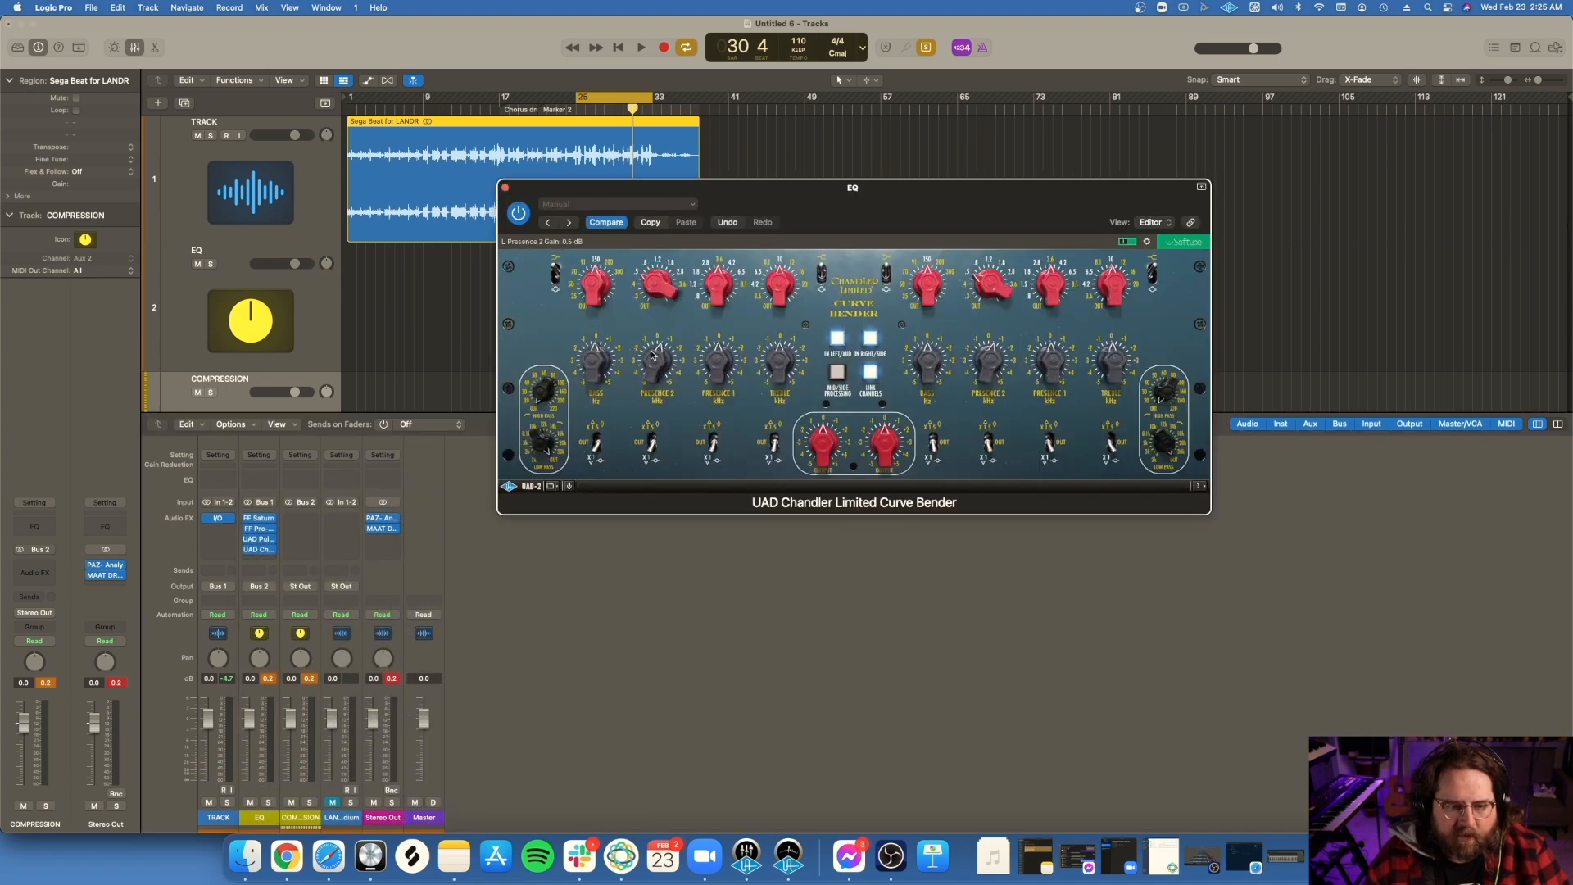
{"action": "left_click_drag", "start_coordinate": [711, 278], "coordinate": [712, 323]}
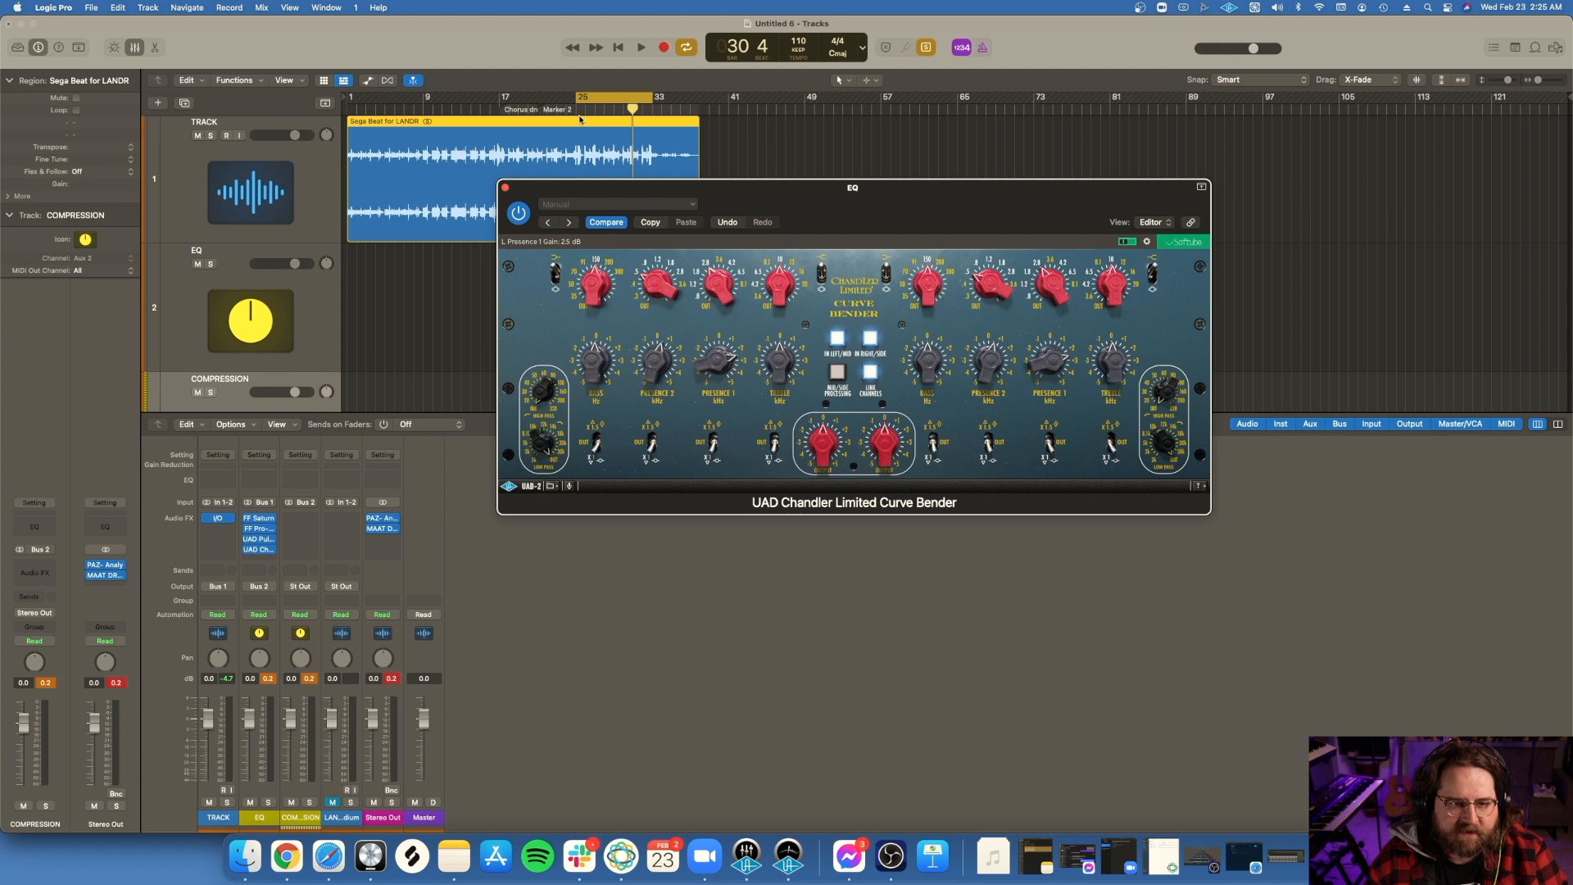
{"action": "key", "text": "space"}
{"action": "left_click_drag", "start_coordinate": [670, 187], "coordinate": [681, 347]}
{"action": "left_click_drag", "start_coordinate": [718, 517], "coordinate": [719, 497]}
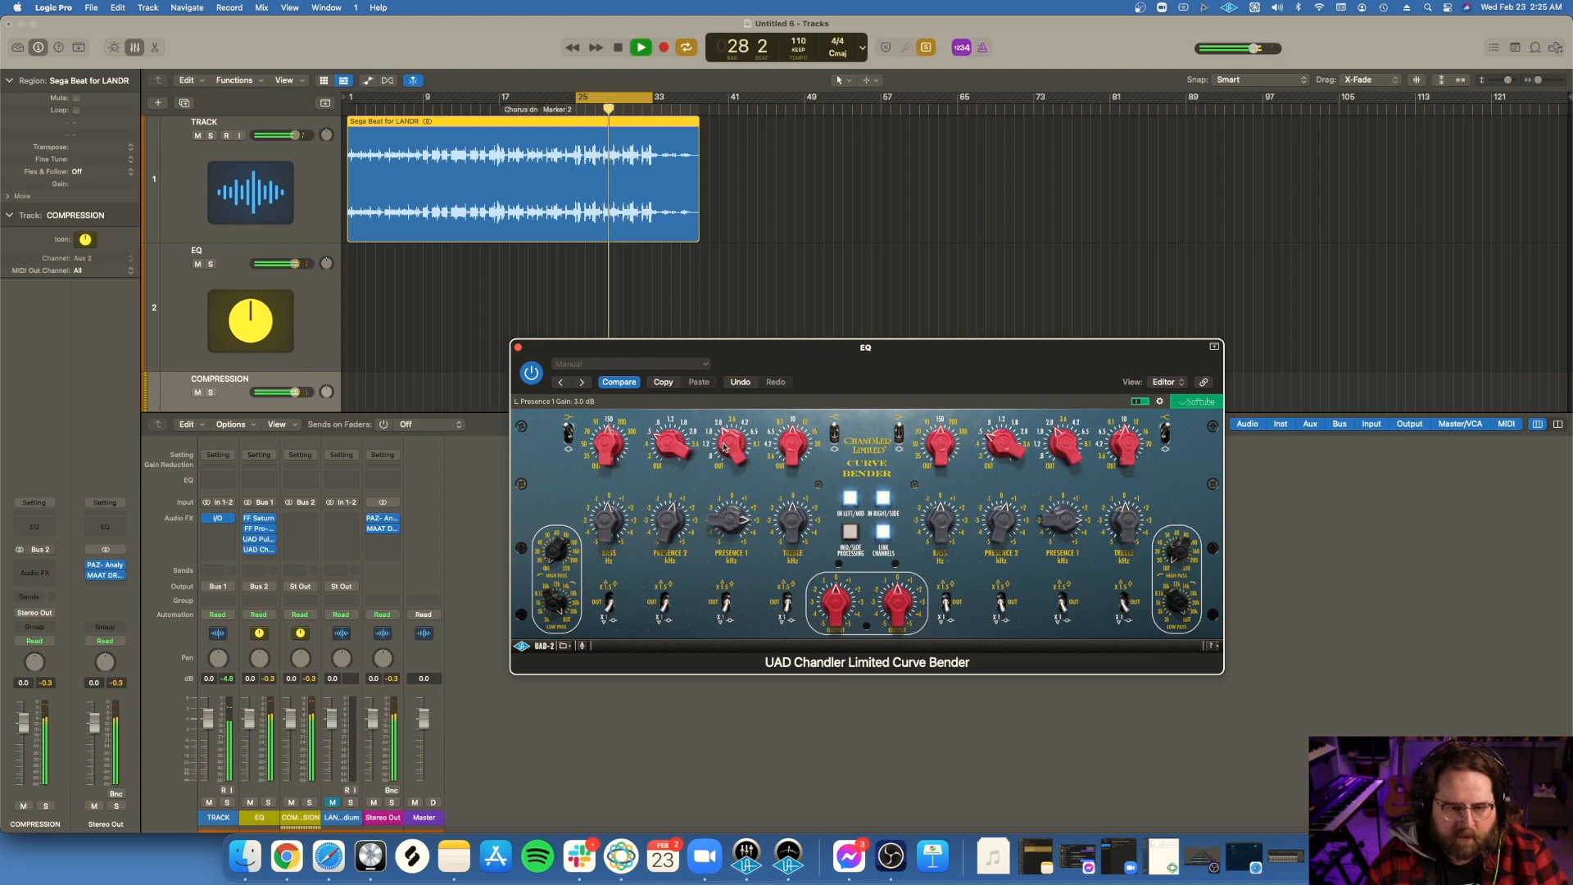
{"action": "left_click", "coordinate": [518, 348]}
Step: Insert a stereo Kush Audio Clariphonic DSP MKII below the Curve Bender on the EQ channel
{"action": "left_click", "coordinate": [267, 559]}
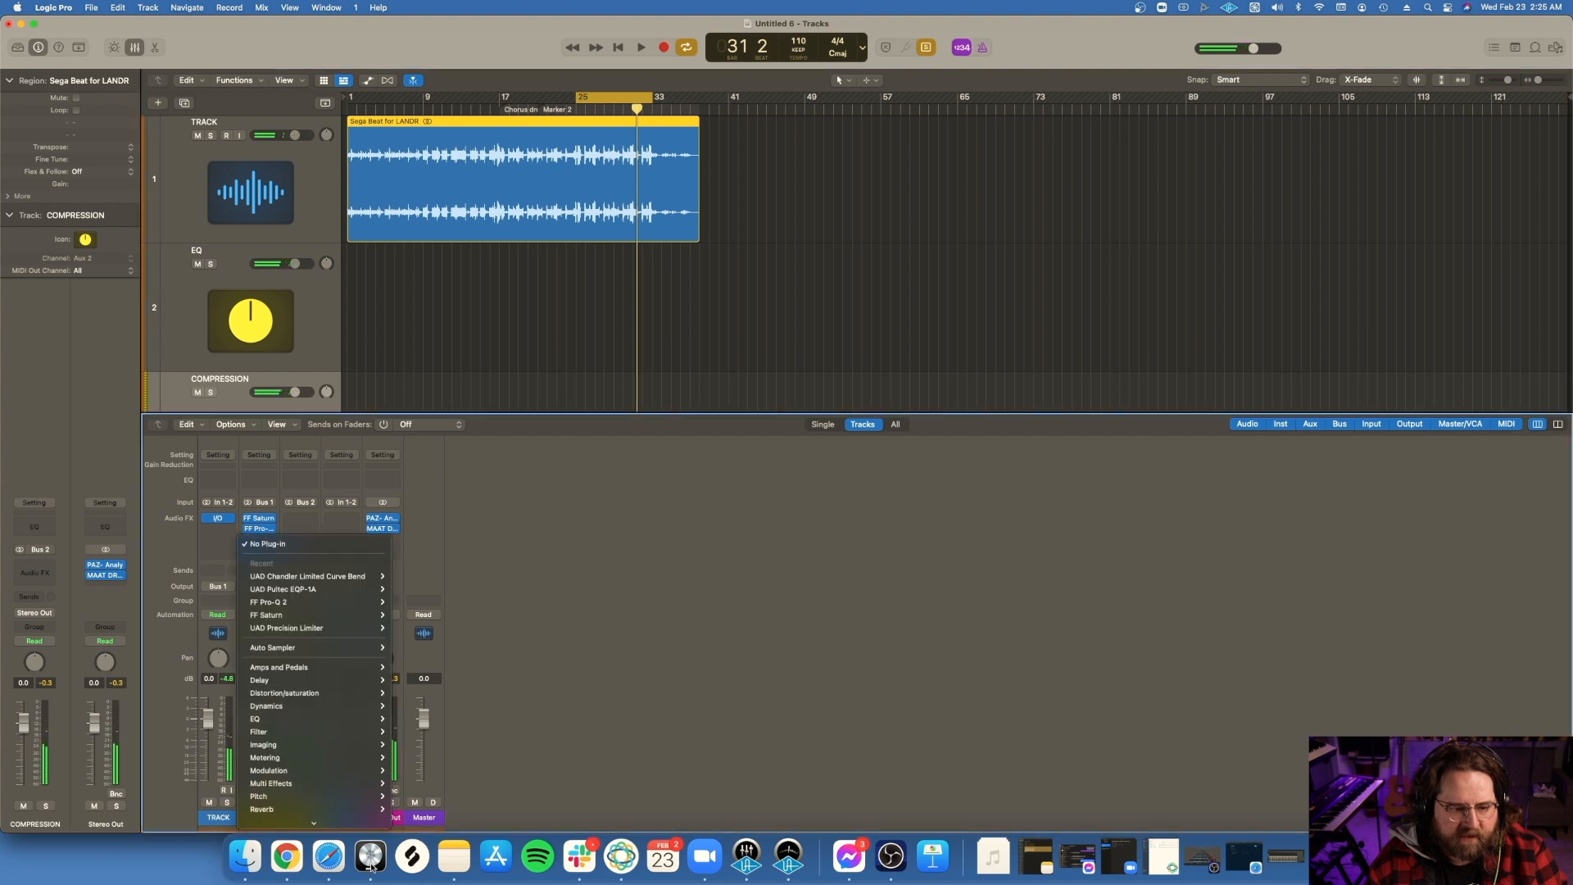
{"action": "mouse_move", "coordinate": [279, 807]}
{"action": "mouse_move", "coordinate": [482, 817]}
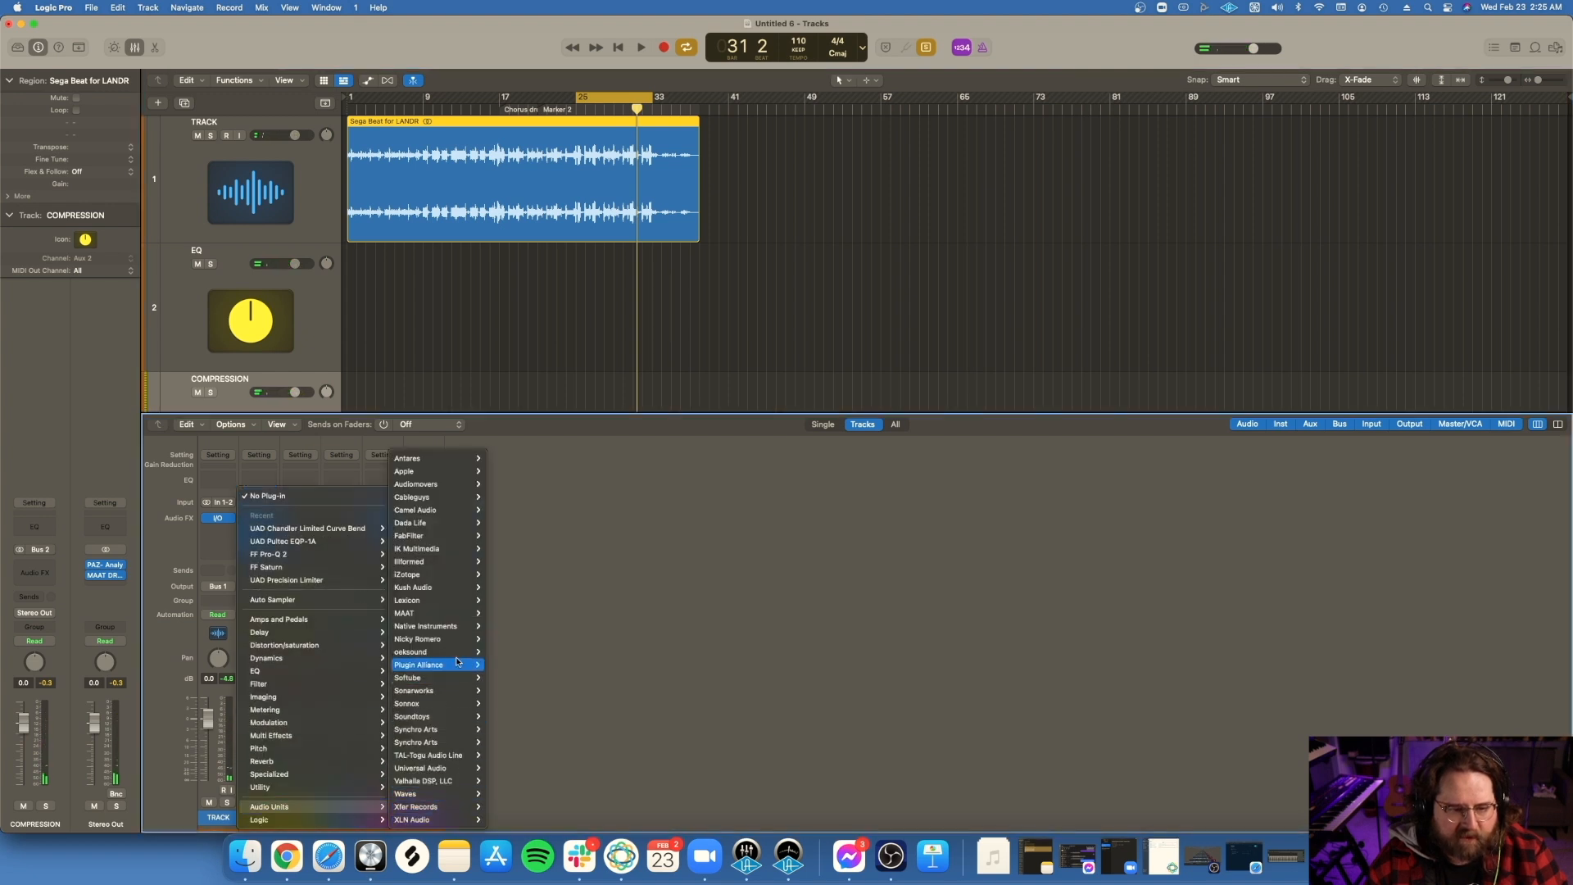
{"action": "mouse_move", "coordinate": [455, 541]}
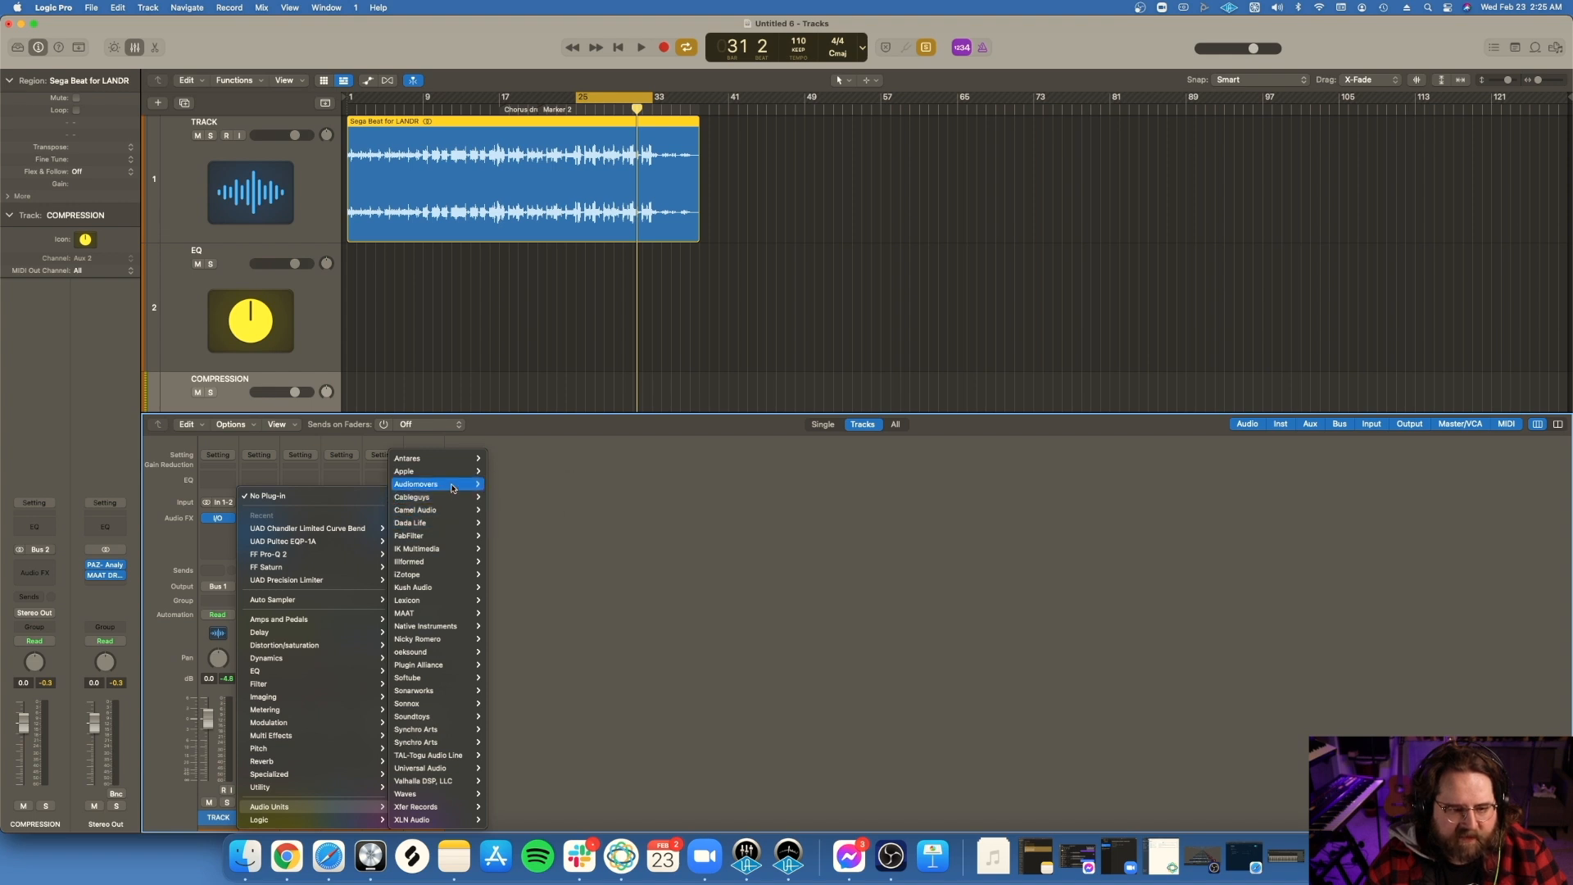
{"action": "mouse_move", "coordinate": [443, 589]}
{"action": "mouse_move", "coordinate": [532, 590]}
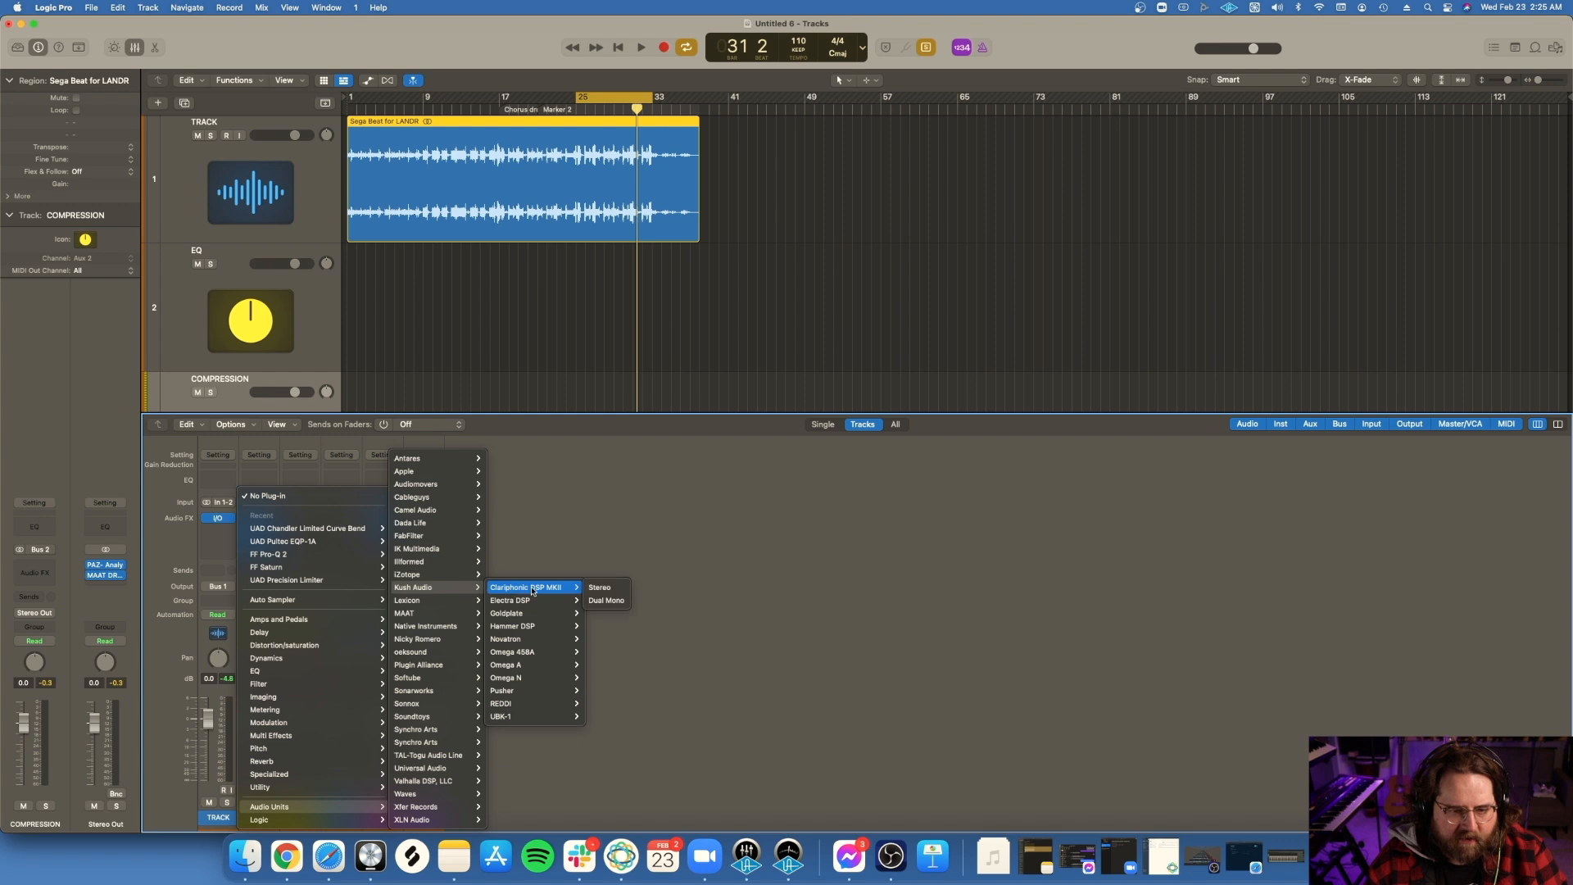
{"action": "left_click", "coordinate": [602, 587]}
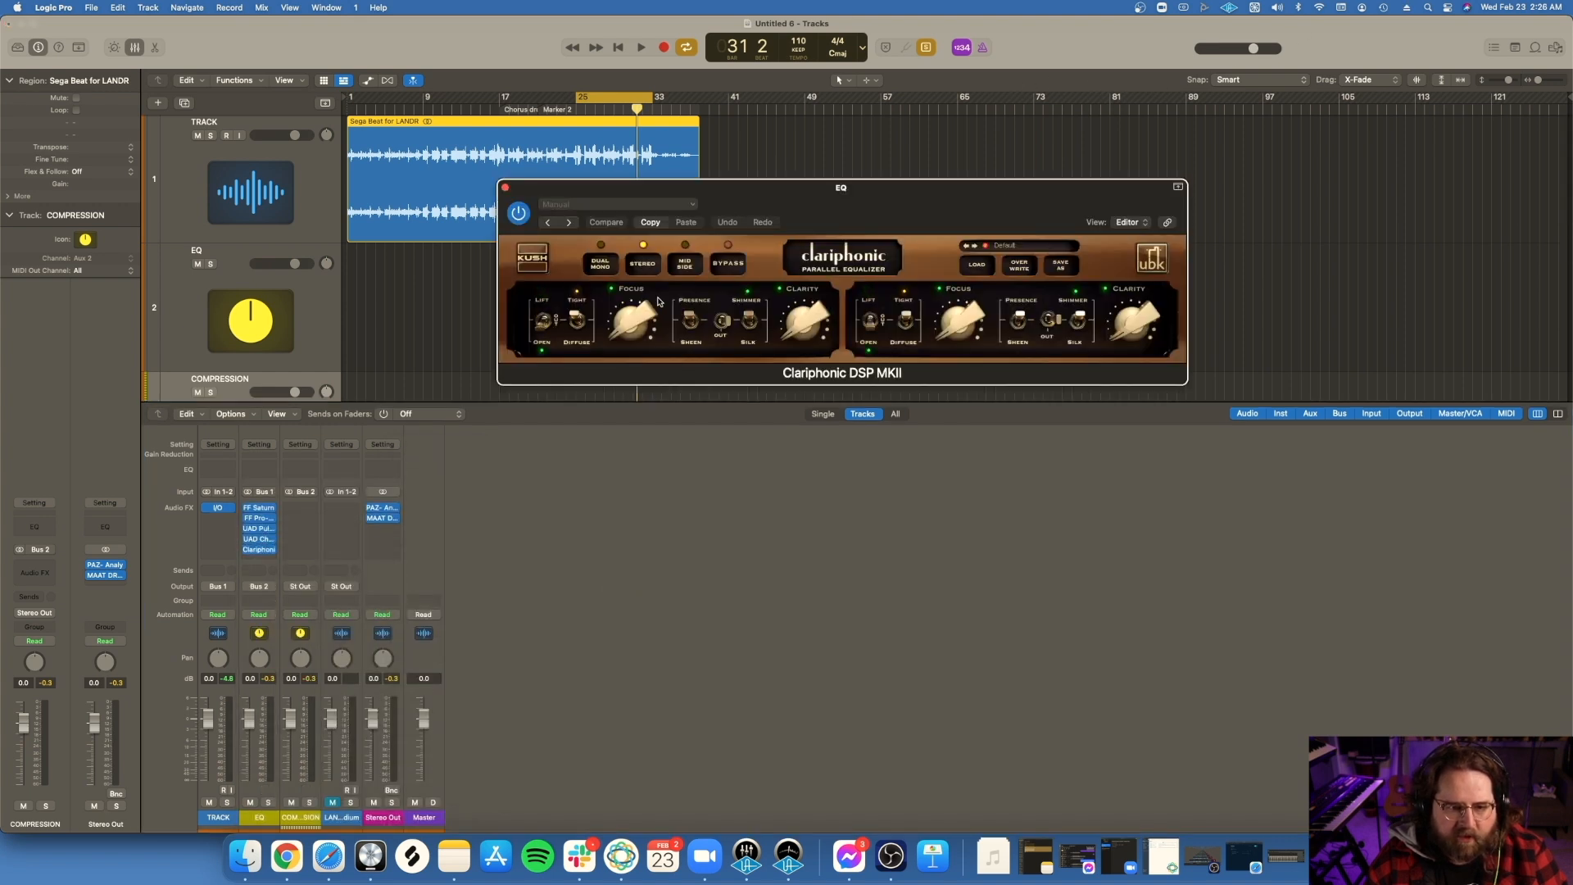
Step: Raise the Clariphonic's Focus and Clarity, switch Shimmer to Silk, and play the cycle range to hear it
{"action": "left_click_drag", "start_coordinate": [630, 323], "coordinate": [631, 268]}
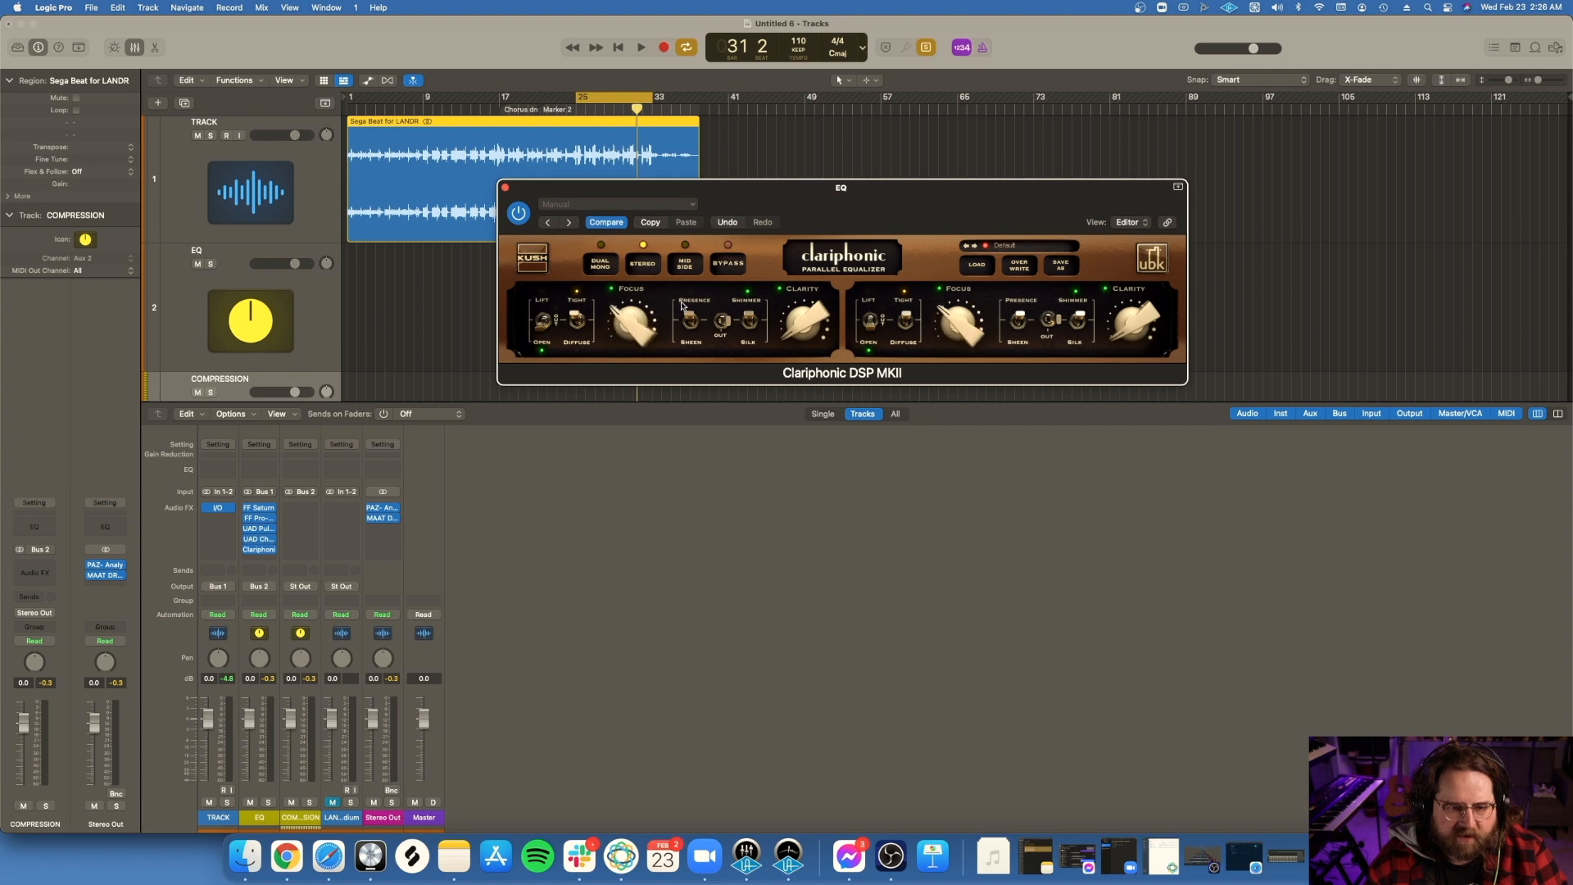
{"action": "left_click_drag", "start_coordinate": [801, 326], "coordinate": [788, 254]}
{"action": "key", "text": "space"}
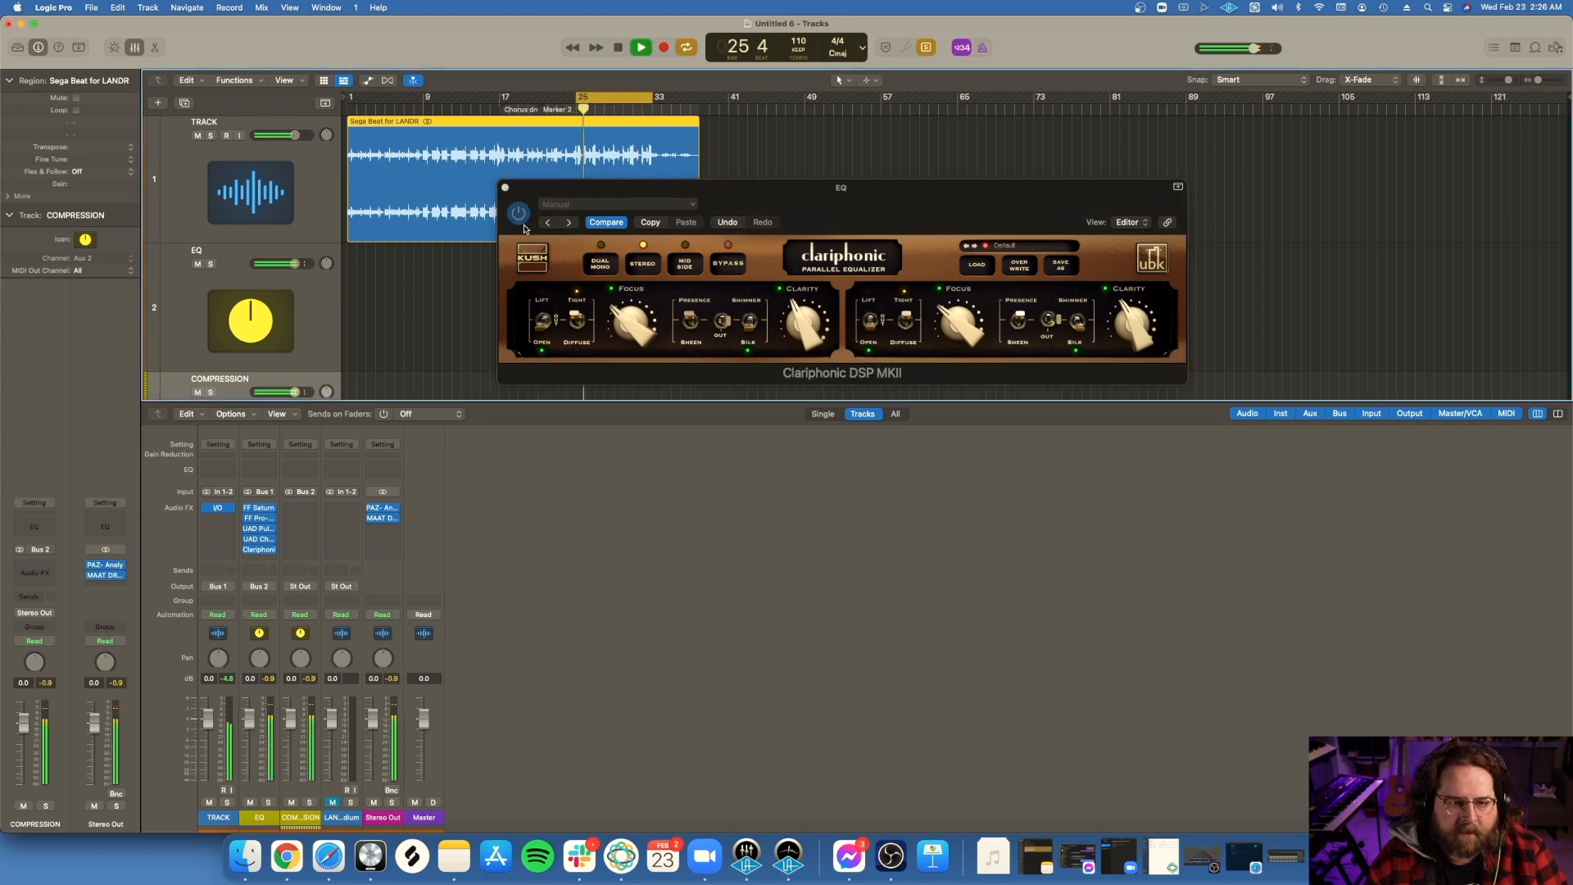
Step: Bypass and re-enable the Clariphonic during playback to compare its effect, and close the plug-in
{"action": "left_click", "coordinate": [526, 228]}
{"action": "left_click", "coordinate": [520, 215]}
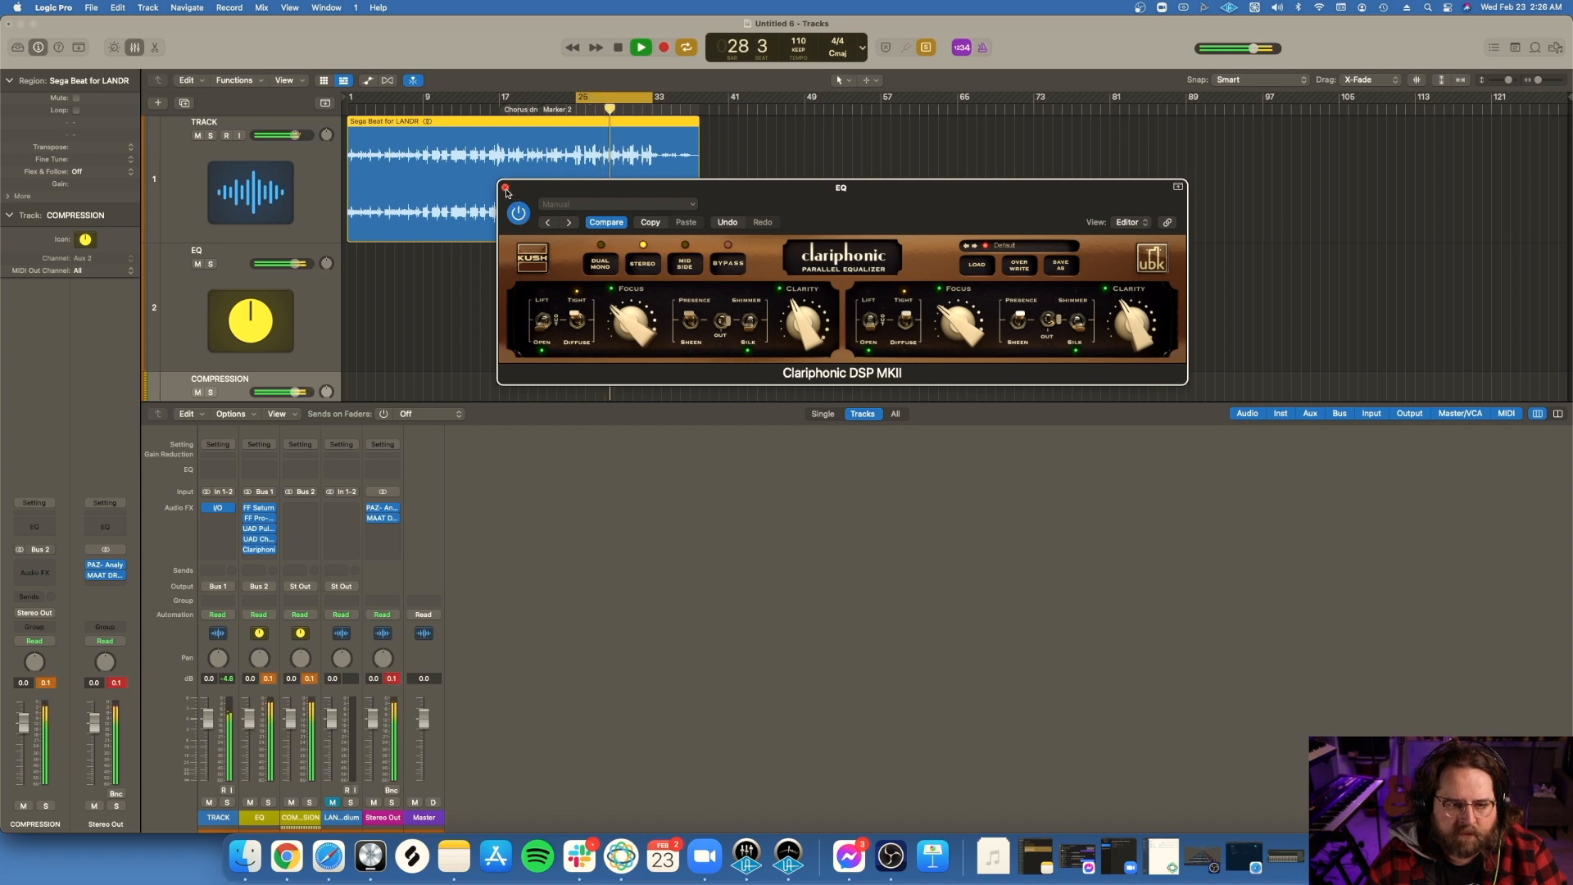
{"action": "left_click", "coordinate": [505, 189]}
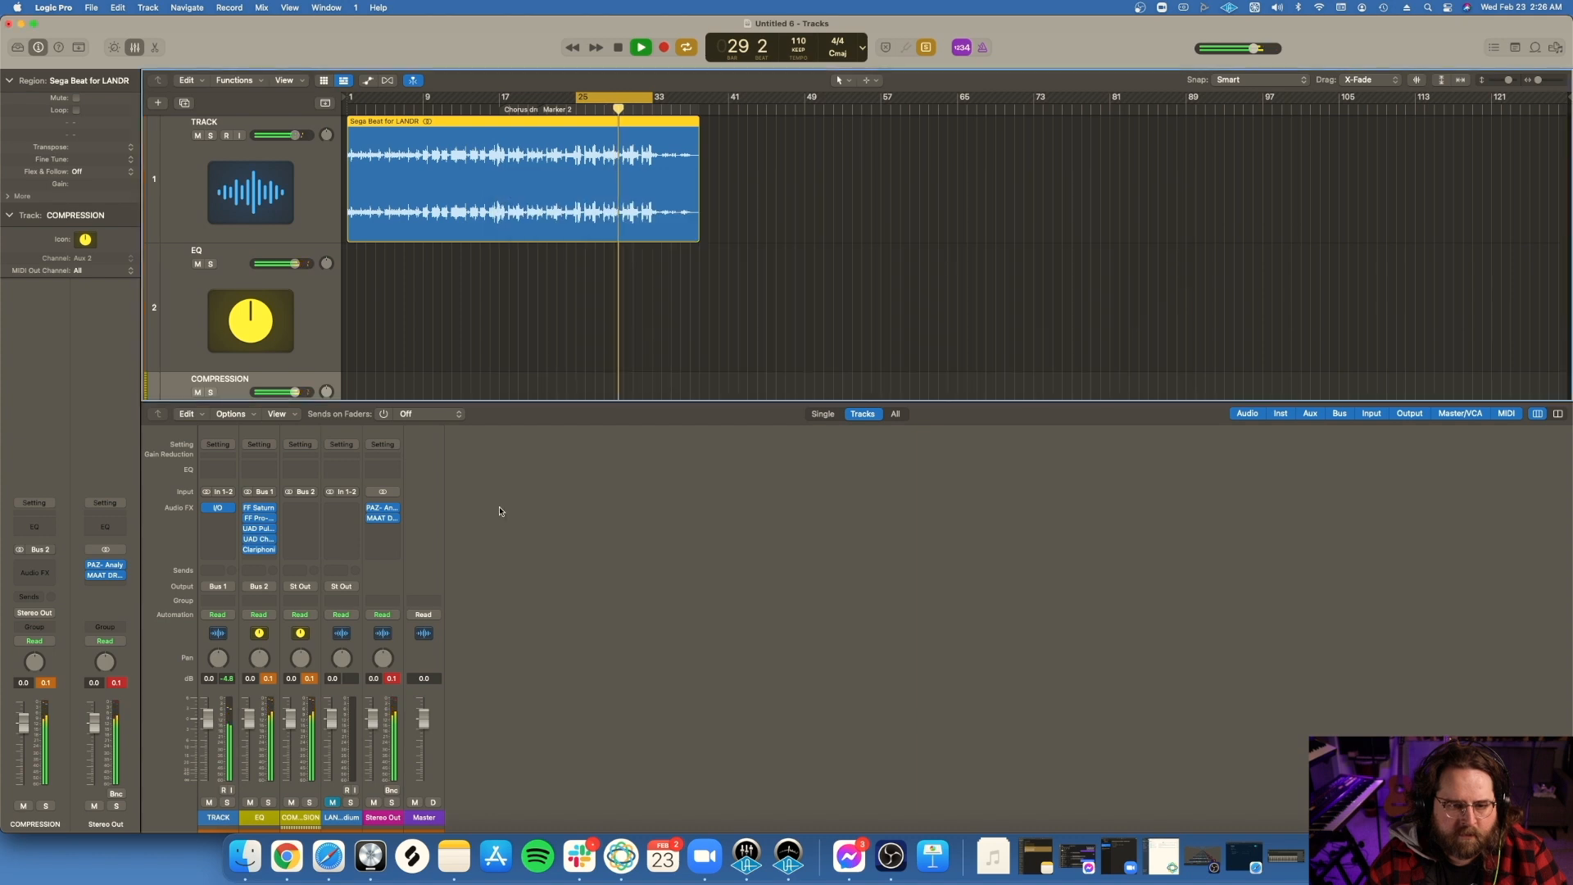
Step: Insert a stereo UAD Shadow Hills Mastering Compressor on the COMPRESSION channel and reposition its window over the mixer area
{"action": "left_click", "coordinate": [313, 509]}
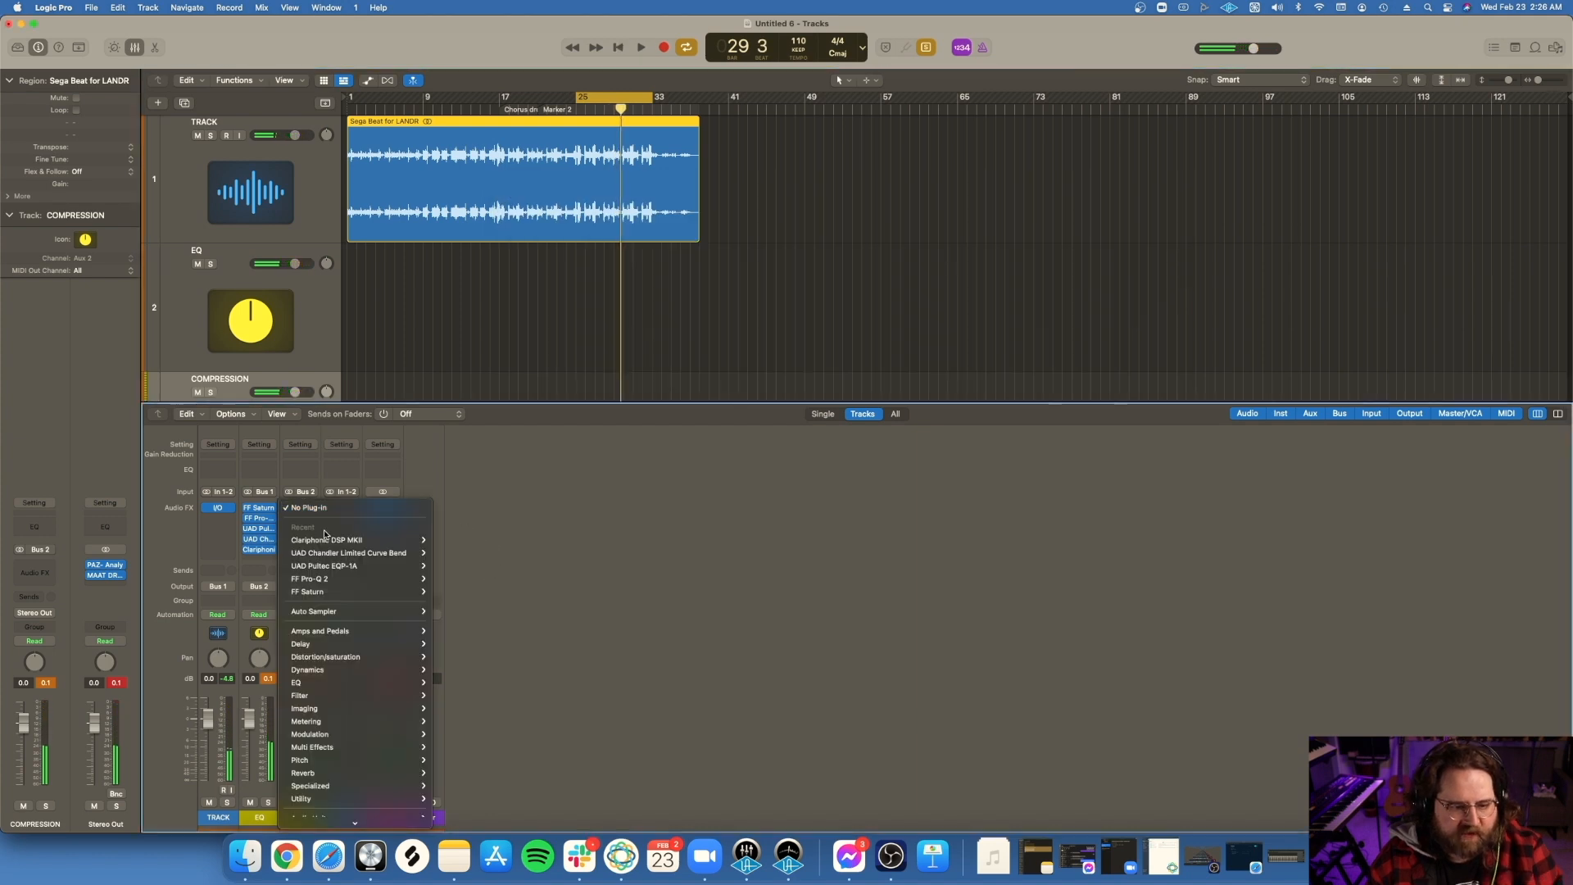
{"action": "mouse_move", "coordinate": [353, 806]}
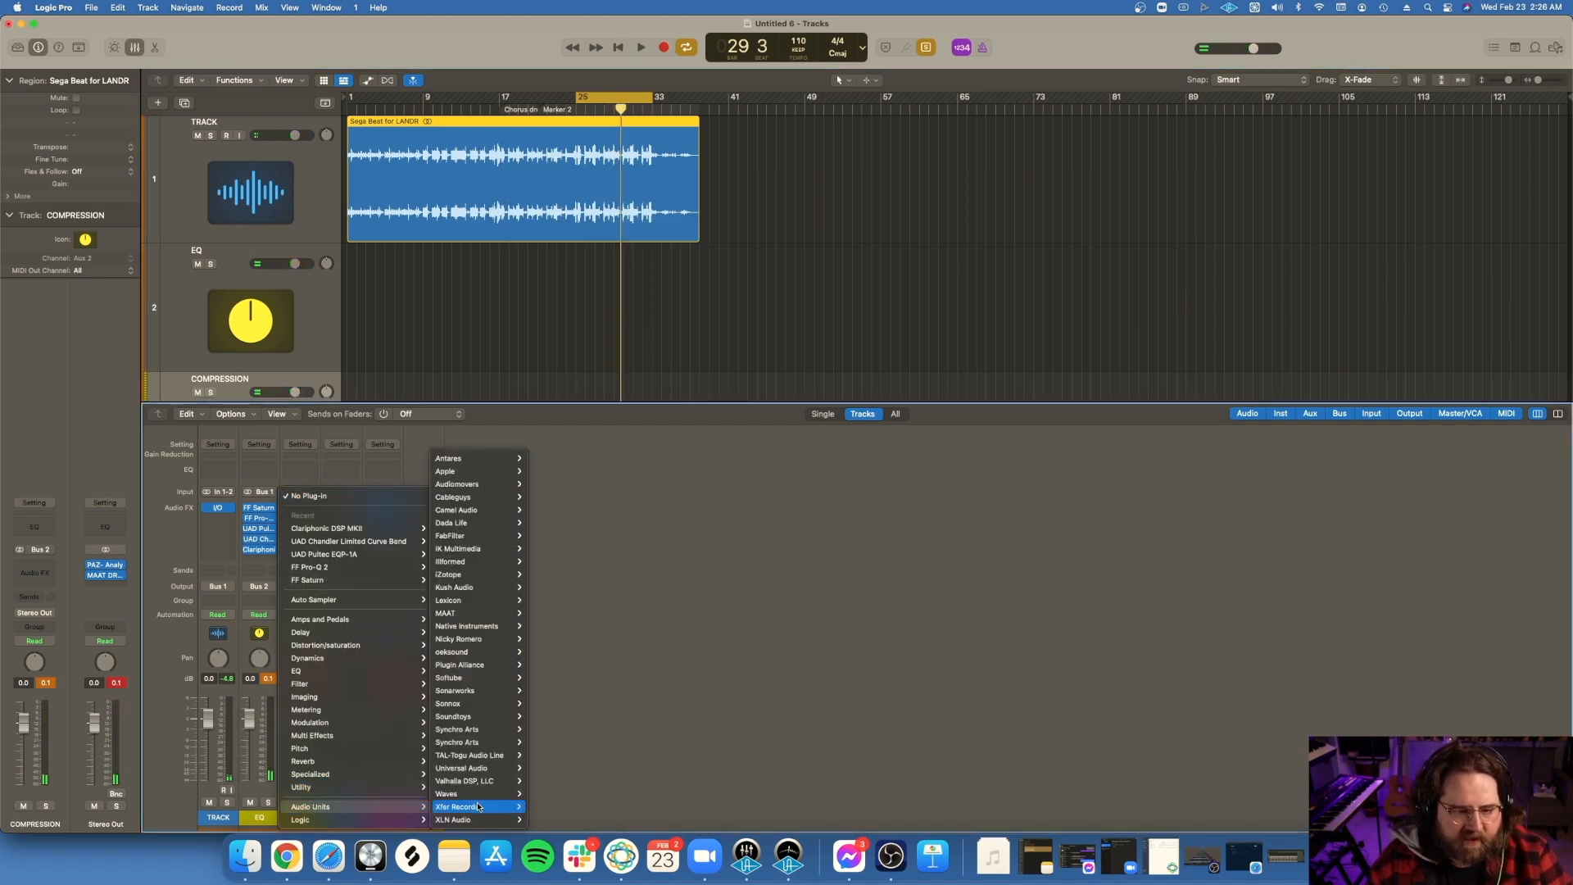
{"action": "mouse_move", "coordinate": [483, 770]}
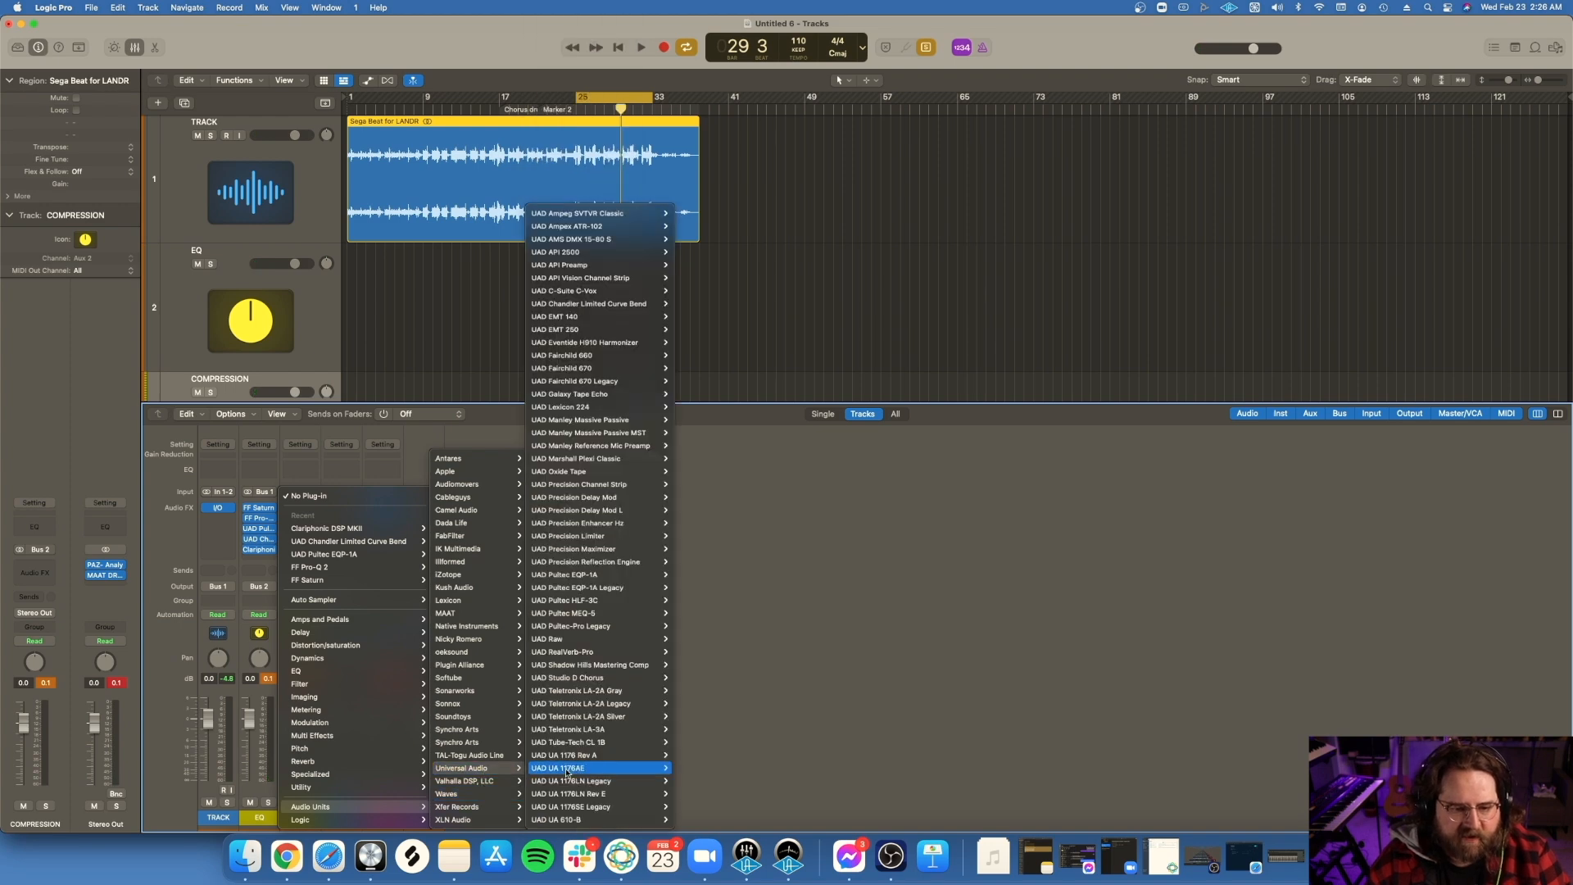
{"action": "mouse_move", "coordinate": [611, 666]}
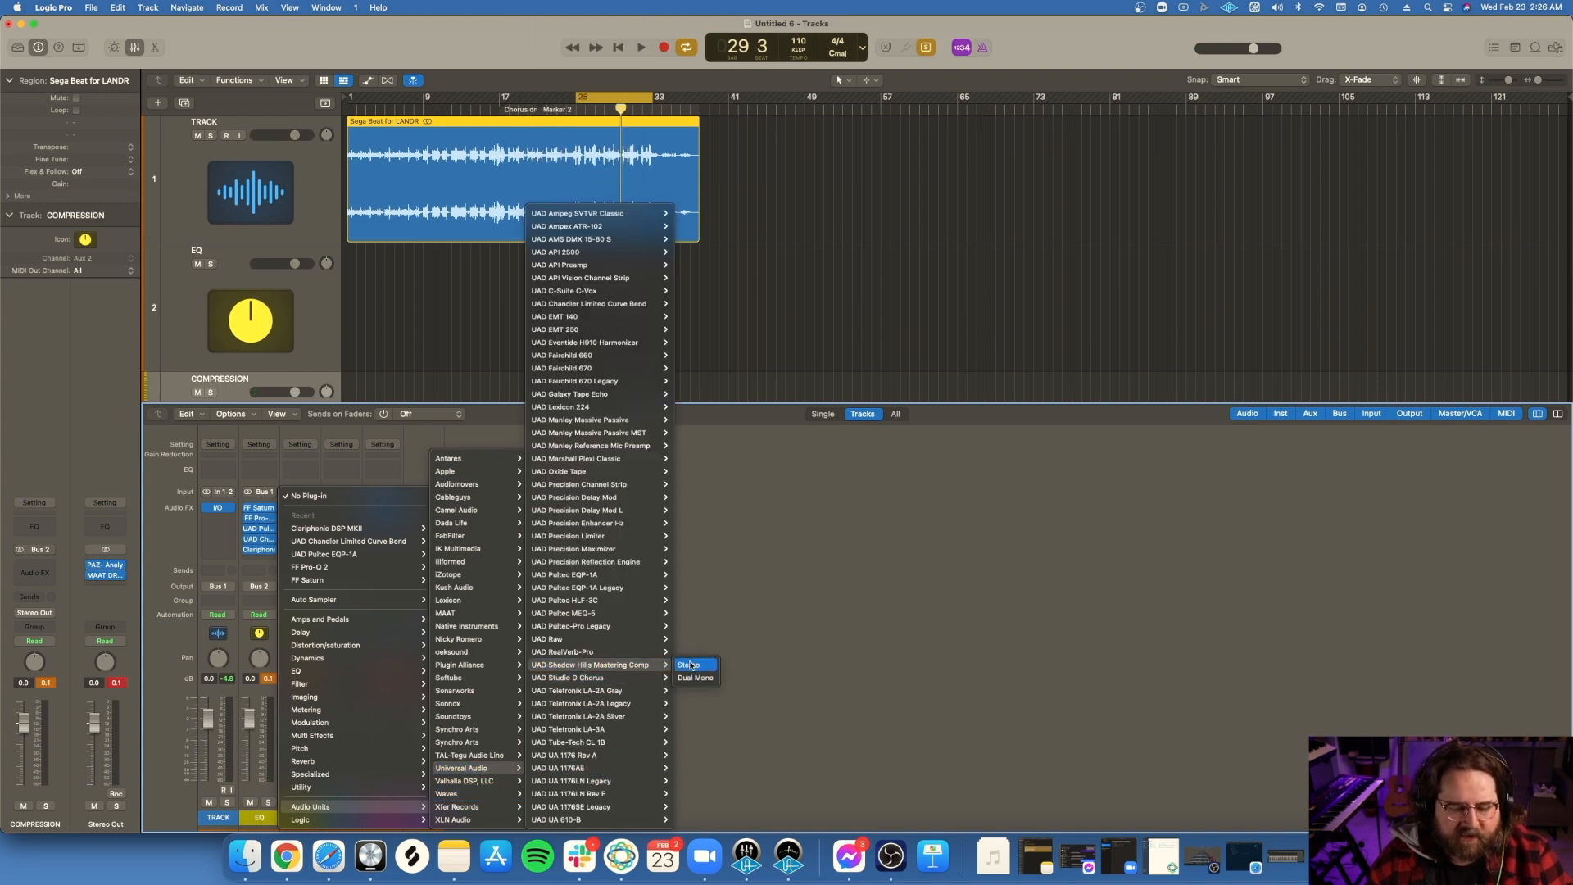
{"action": "left_click", "coordinate": [690, 666]}
{"action": "left_click_drag", "start_coordinate": [729, 190], "coordinate": [795, 289]}
Step: Play the cycle range and switch the Shadow Hills output transformers on both channels to the middle setting
{"action": "key", "text": "space"}
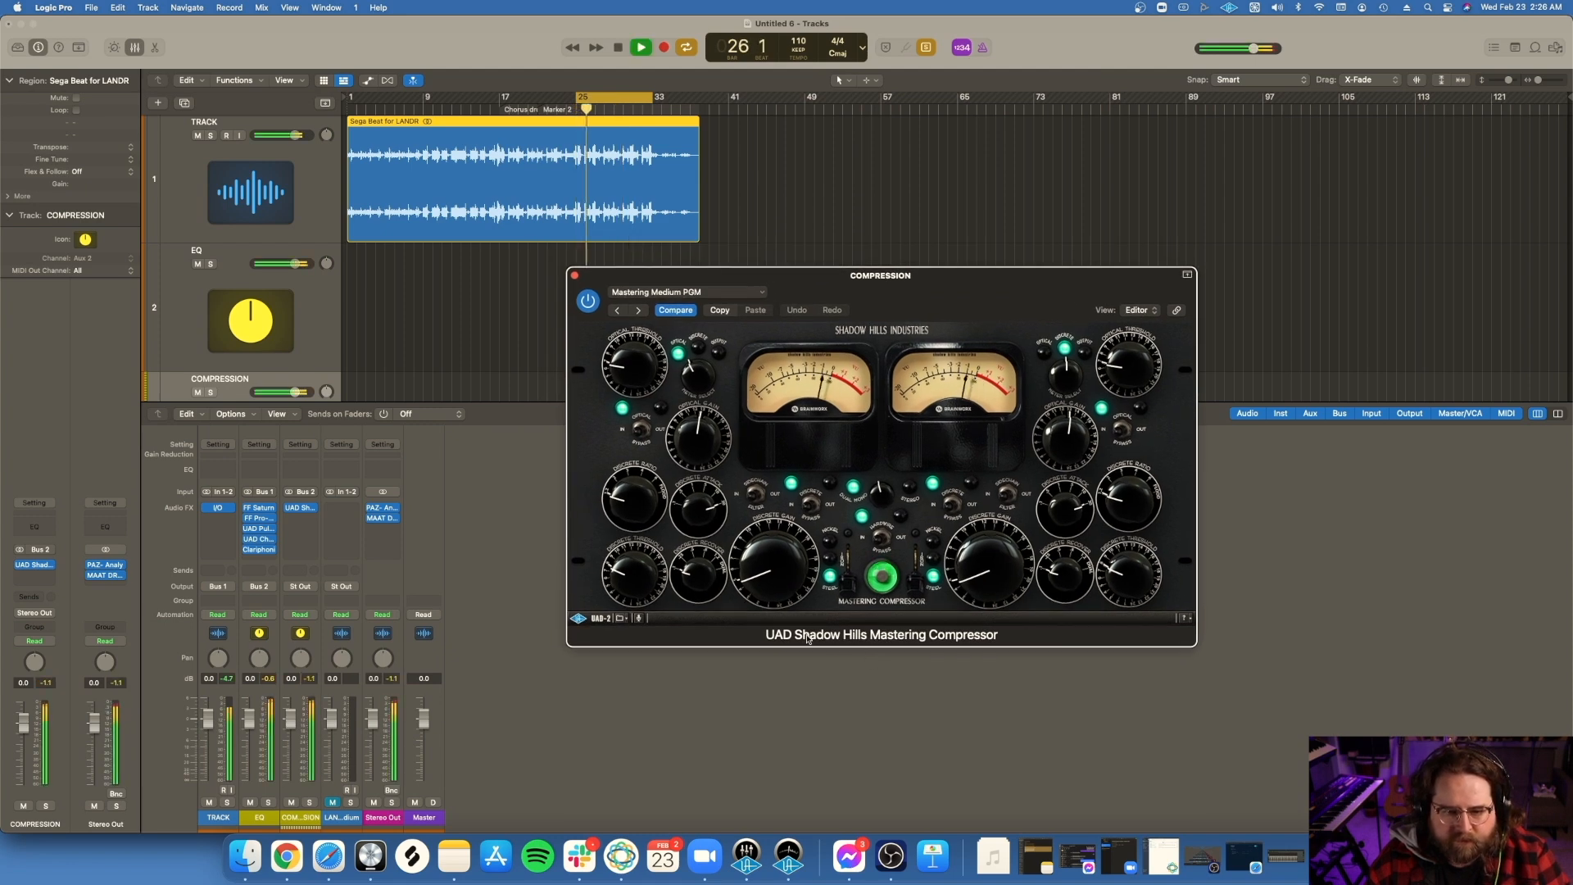
{"action": "left_click", "coordinate": [847, 574]}
{"action": "left_click", "coordinate": [932, 566]}
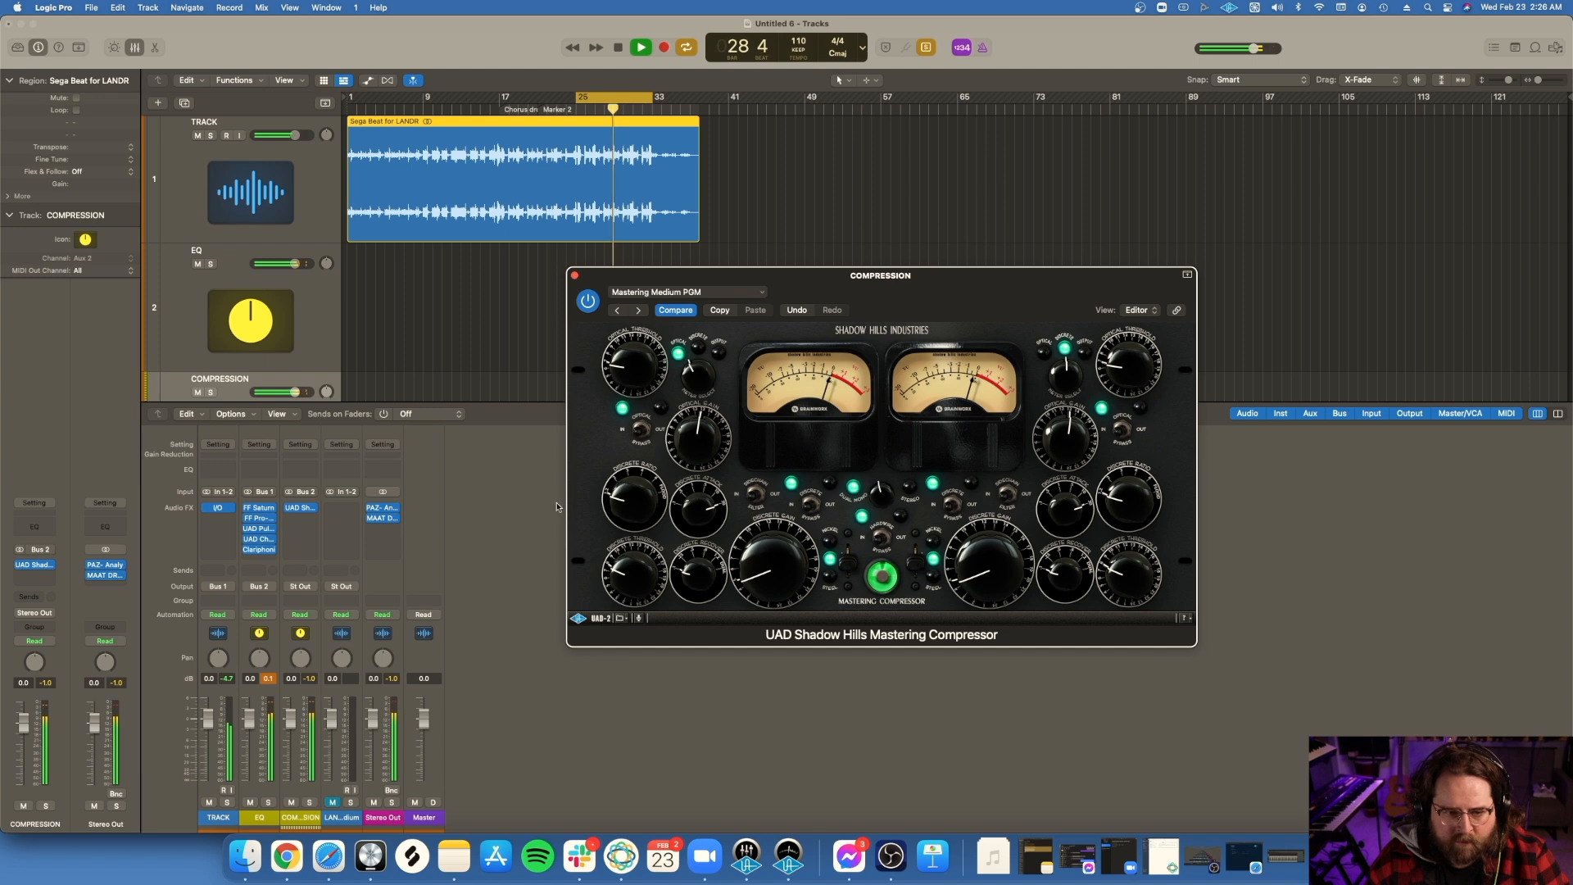
Step: Check Stereo Out with the PAZ Analyzer and MAAT Dynamic Range Meter while fine-tuning the Shadow Hills output section, and close the compressor
{"action": "left_click", "coordinate": [384, 508]}
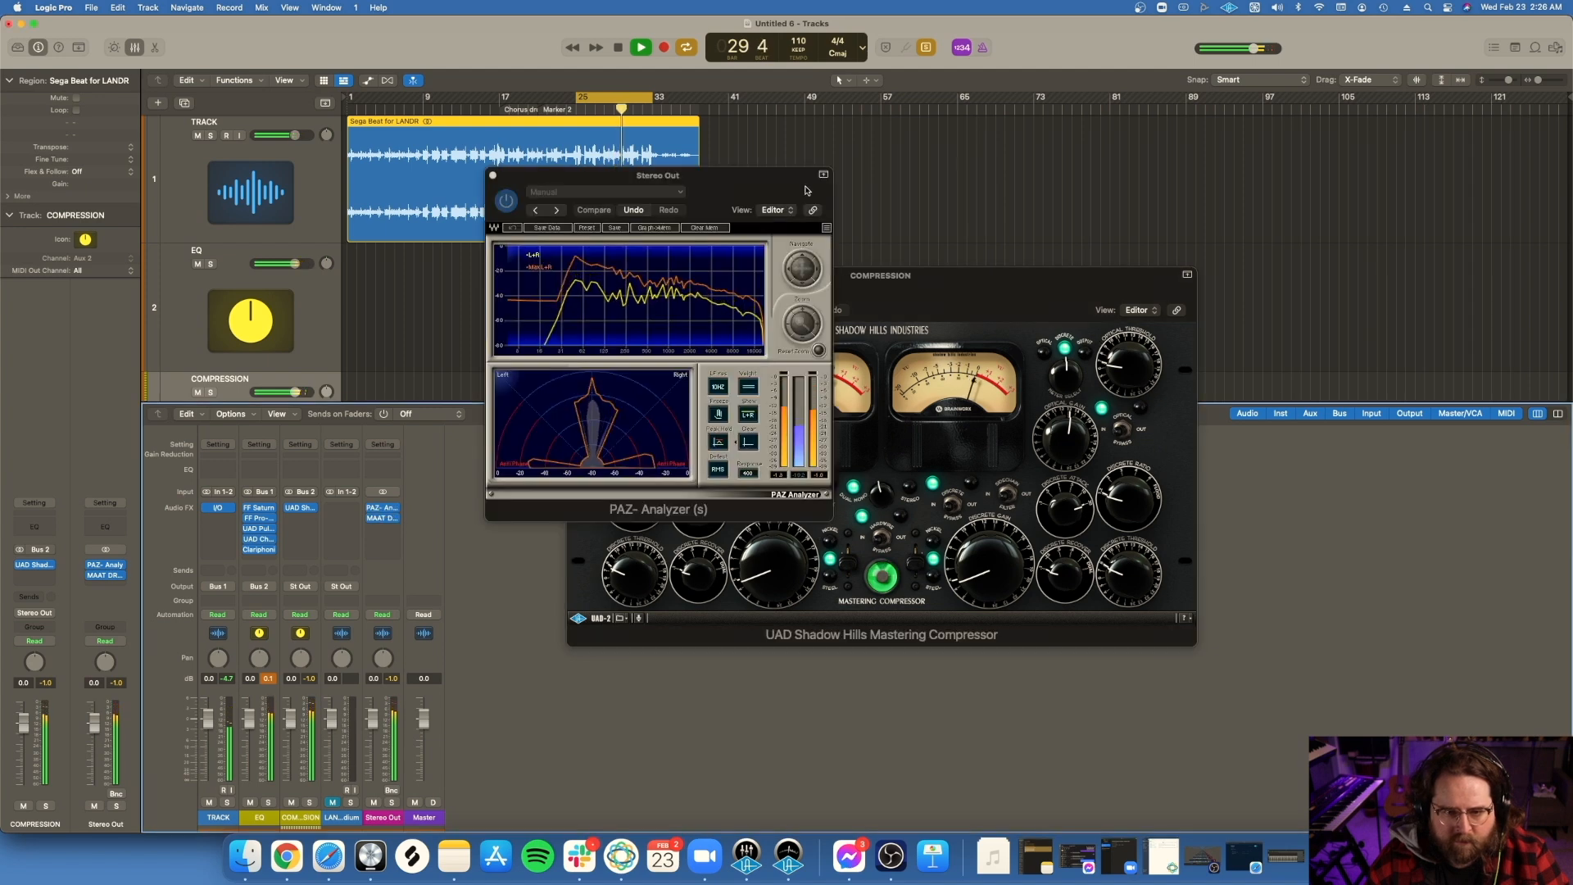
{"action": "left_click", "coordinate": [493, 176]}
{"action": "left_click", "coordinate": [382, 519]}
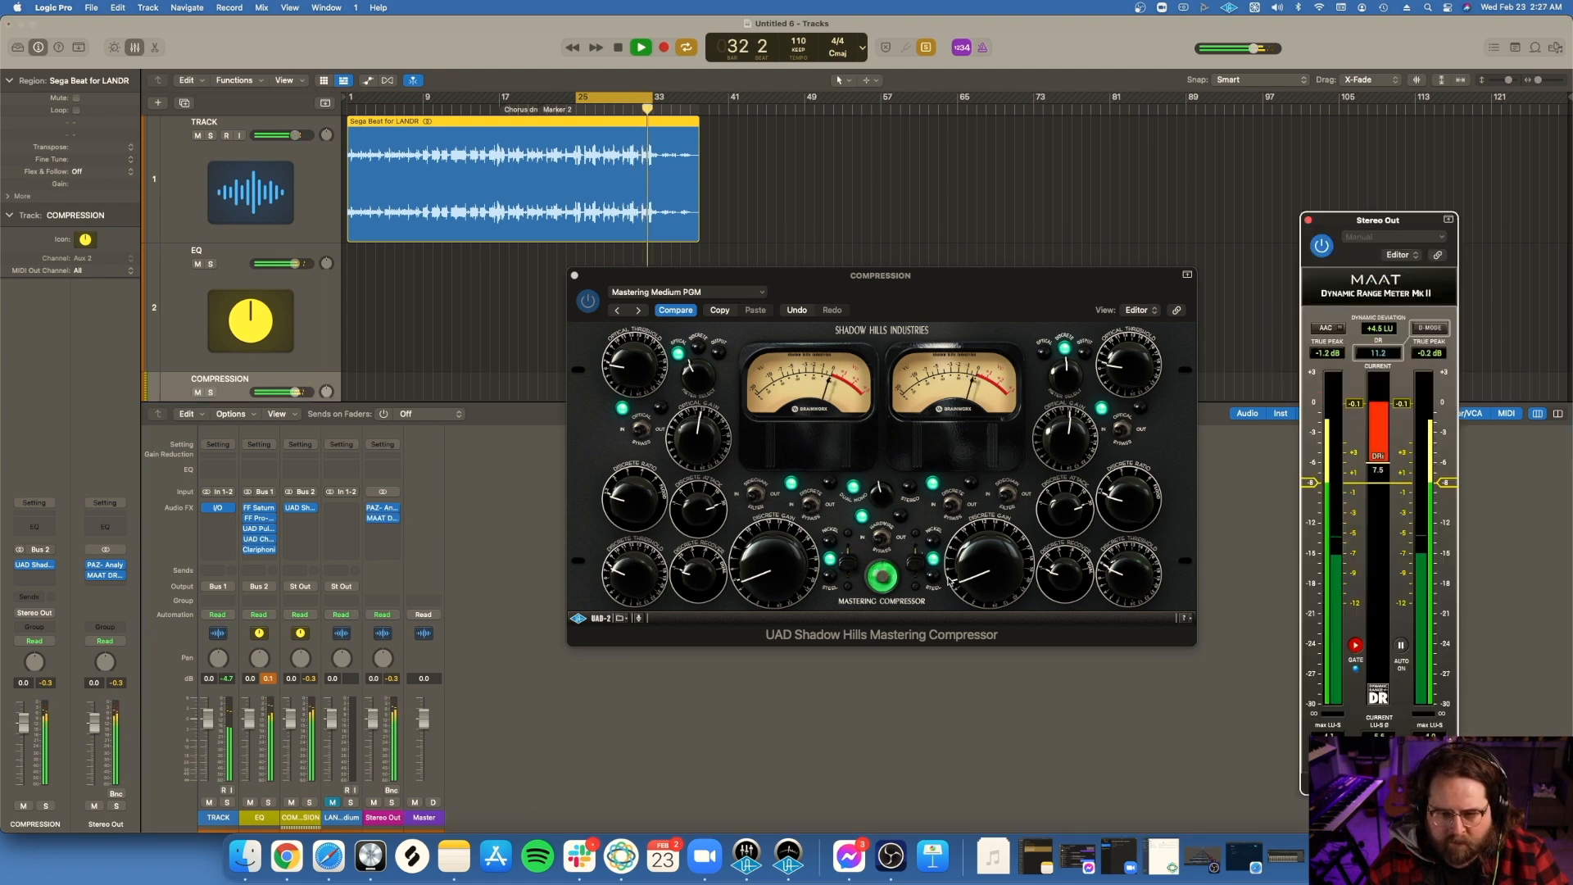
{"action": "left_click", "coordinate": [928, 584]}
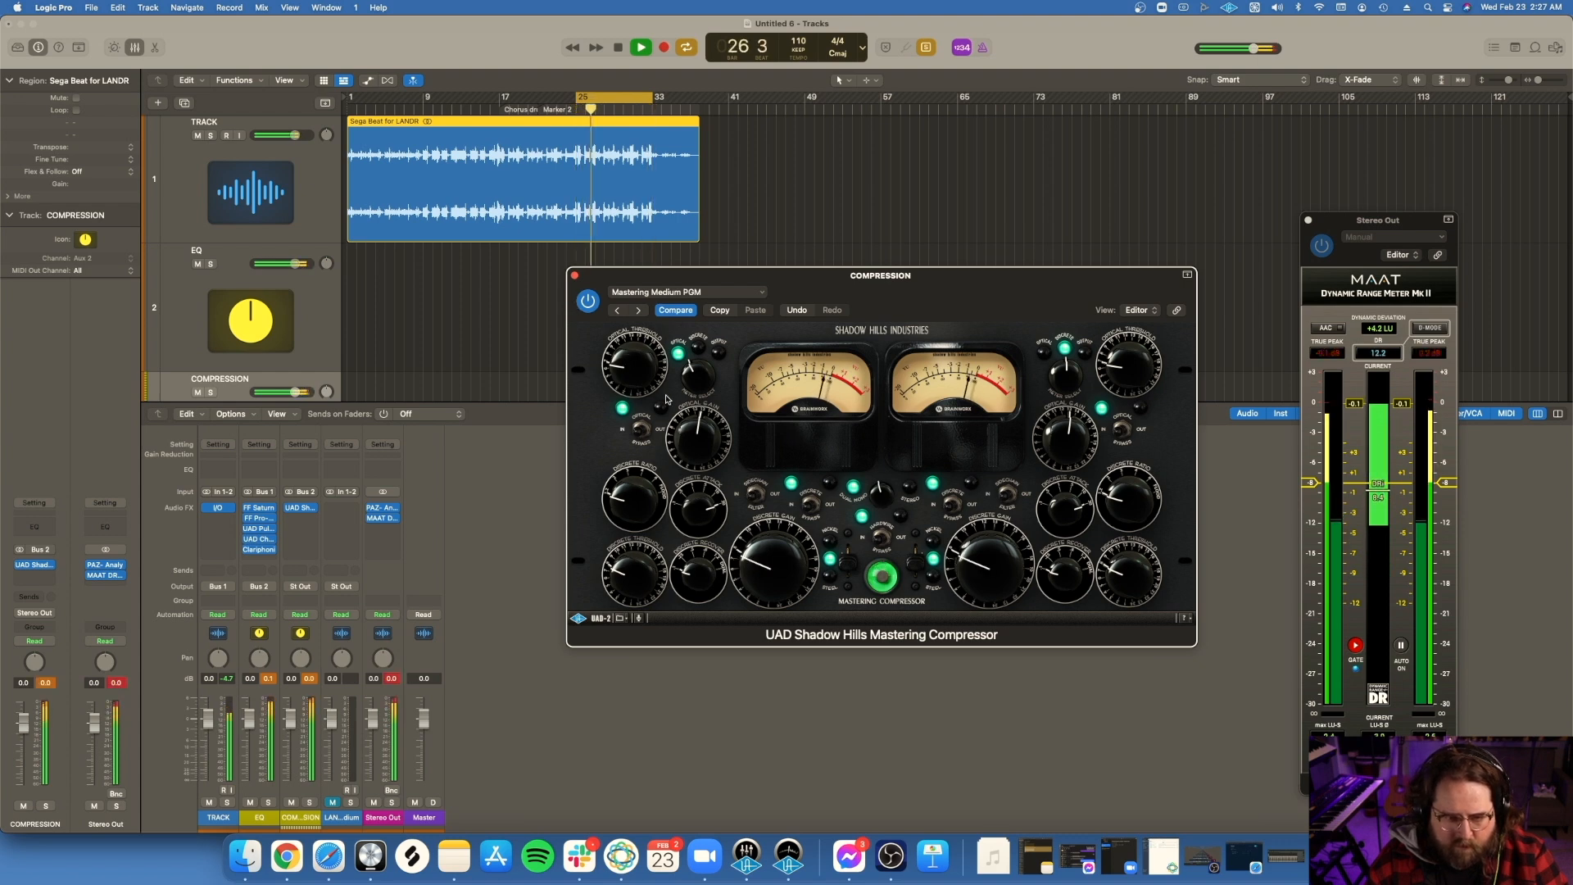
{"action": "key", "text": "space"}
{"action": "left_click", "coordinate": [575, 275]}
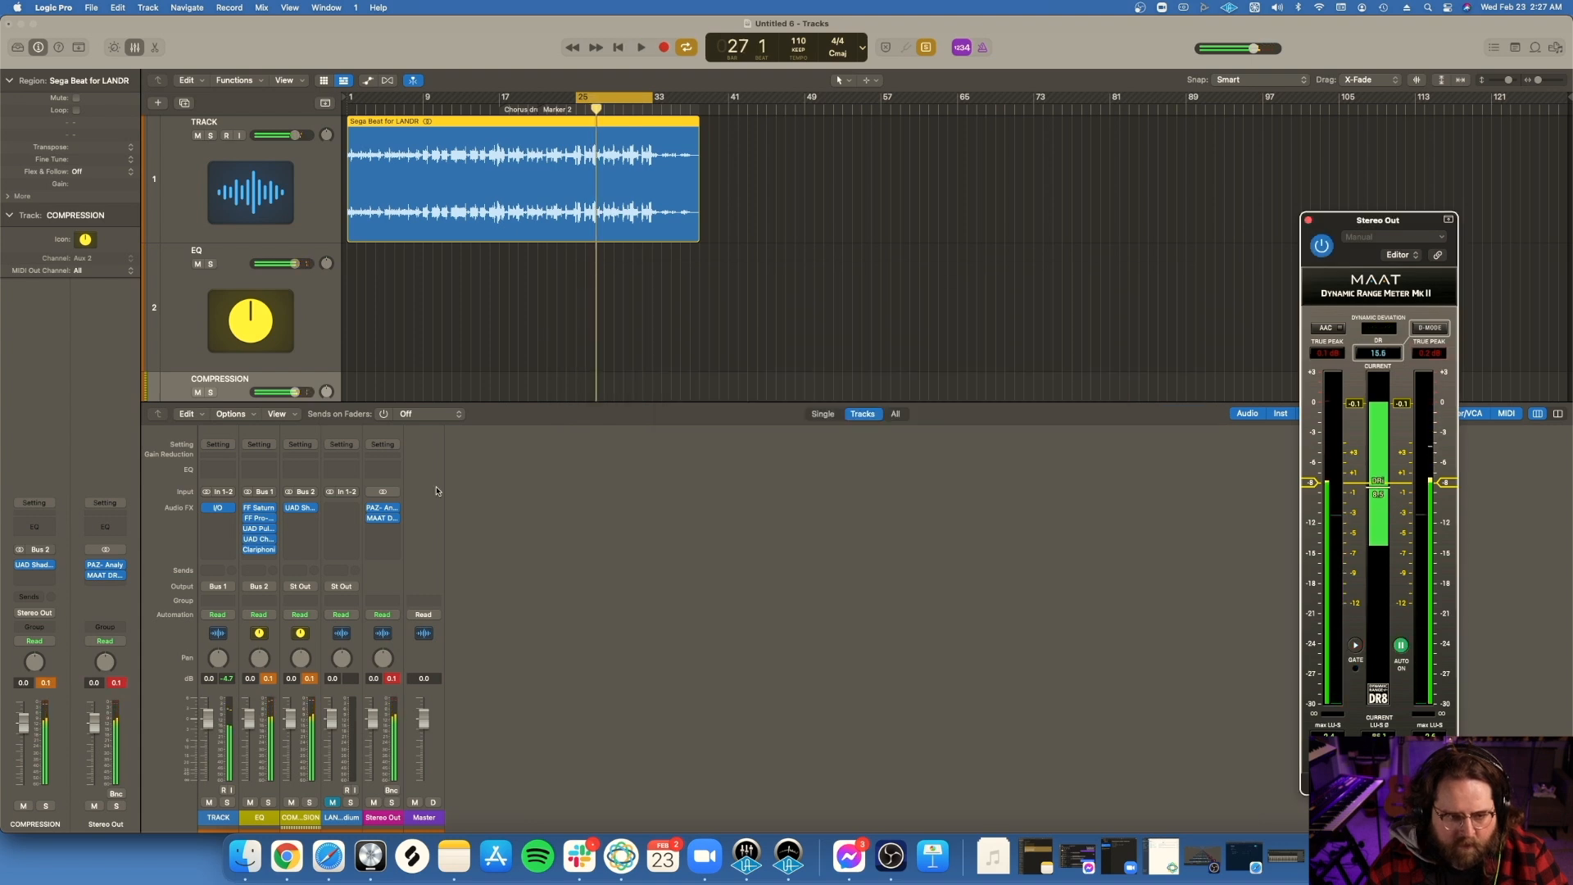
Step: Insert a stereo UAD Precision Limiter below the Shadow Hills compressor on the COMPRESSION channel
{"action": "left_click", "coordinate": [303, 523]}
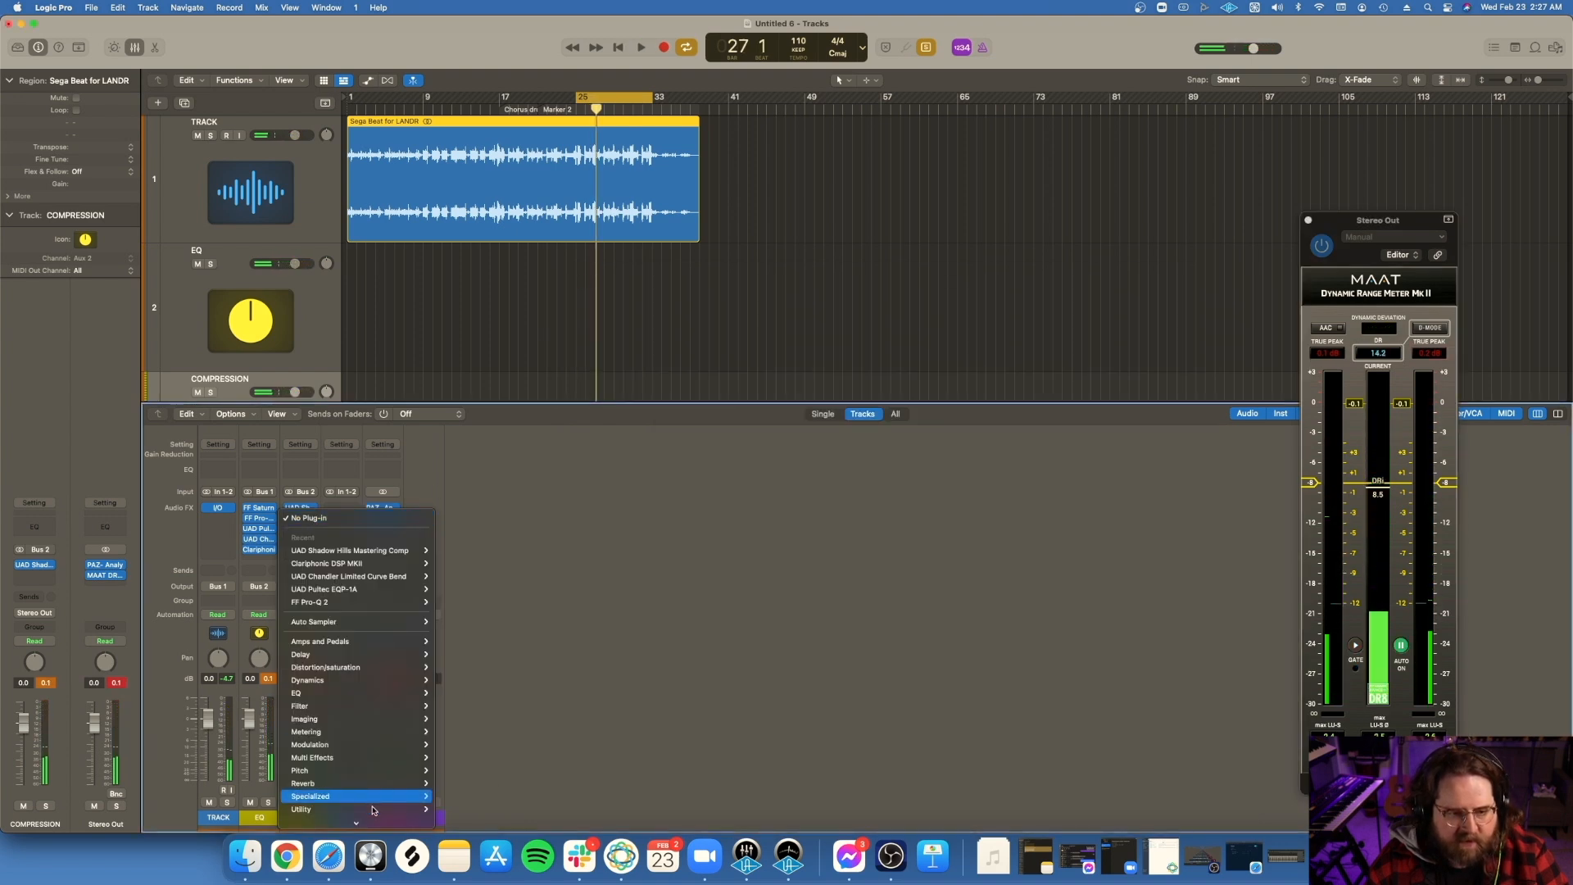
{"action": "mouse_move", "coordinate": [363, 809]}
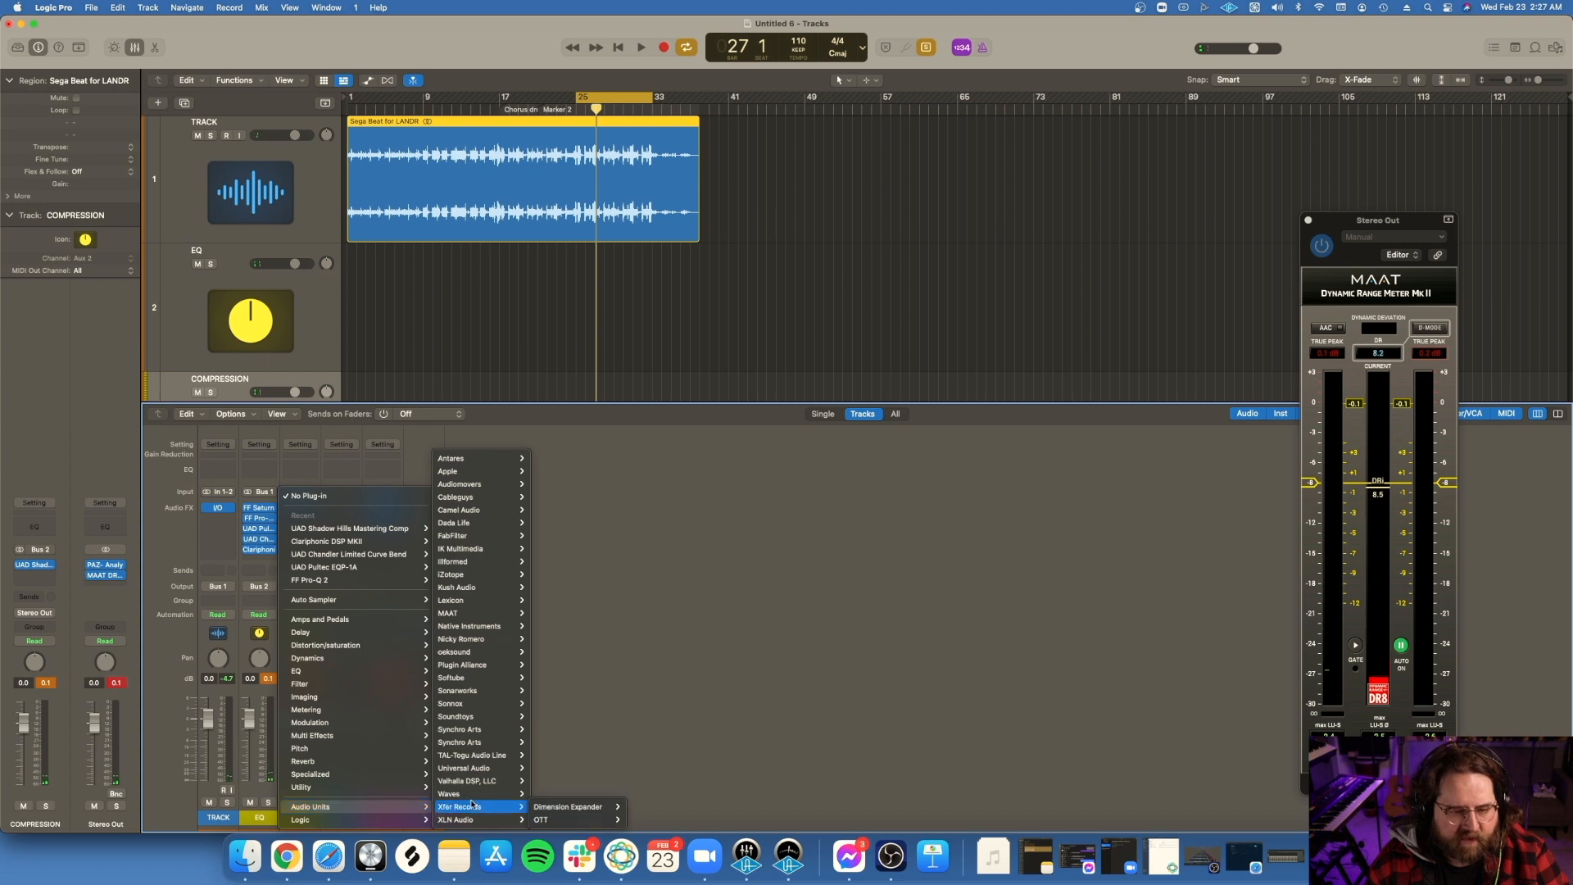
{"action": "mouse_move", "coordinate": [525, 768]}
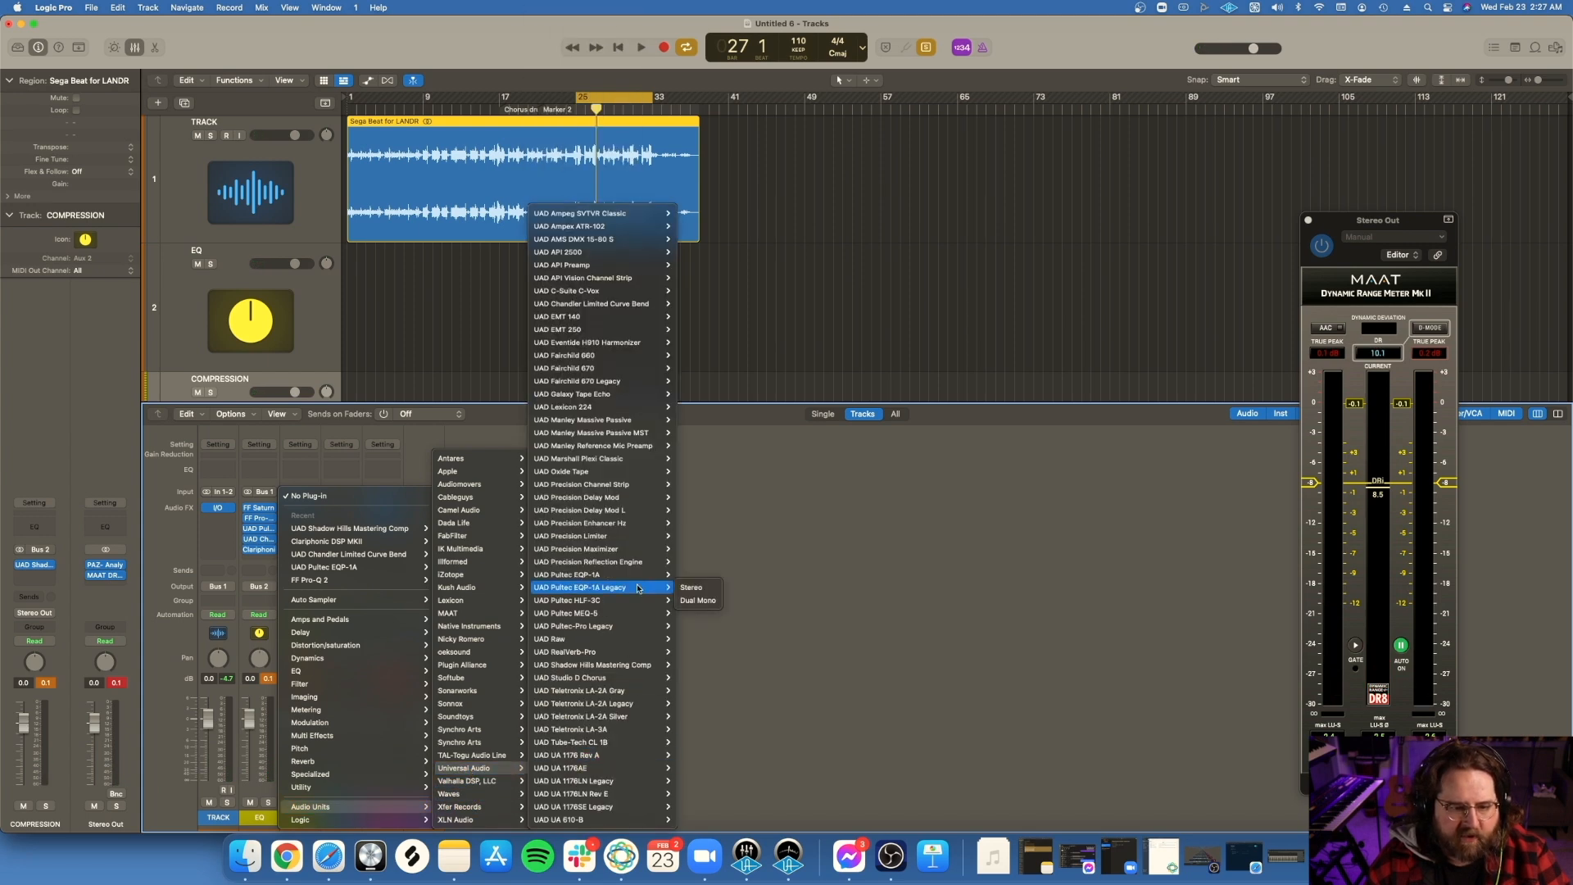
{"action": "mouse_move", "coordinate": [592, 543]}
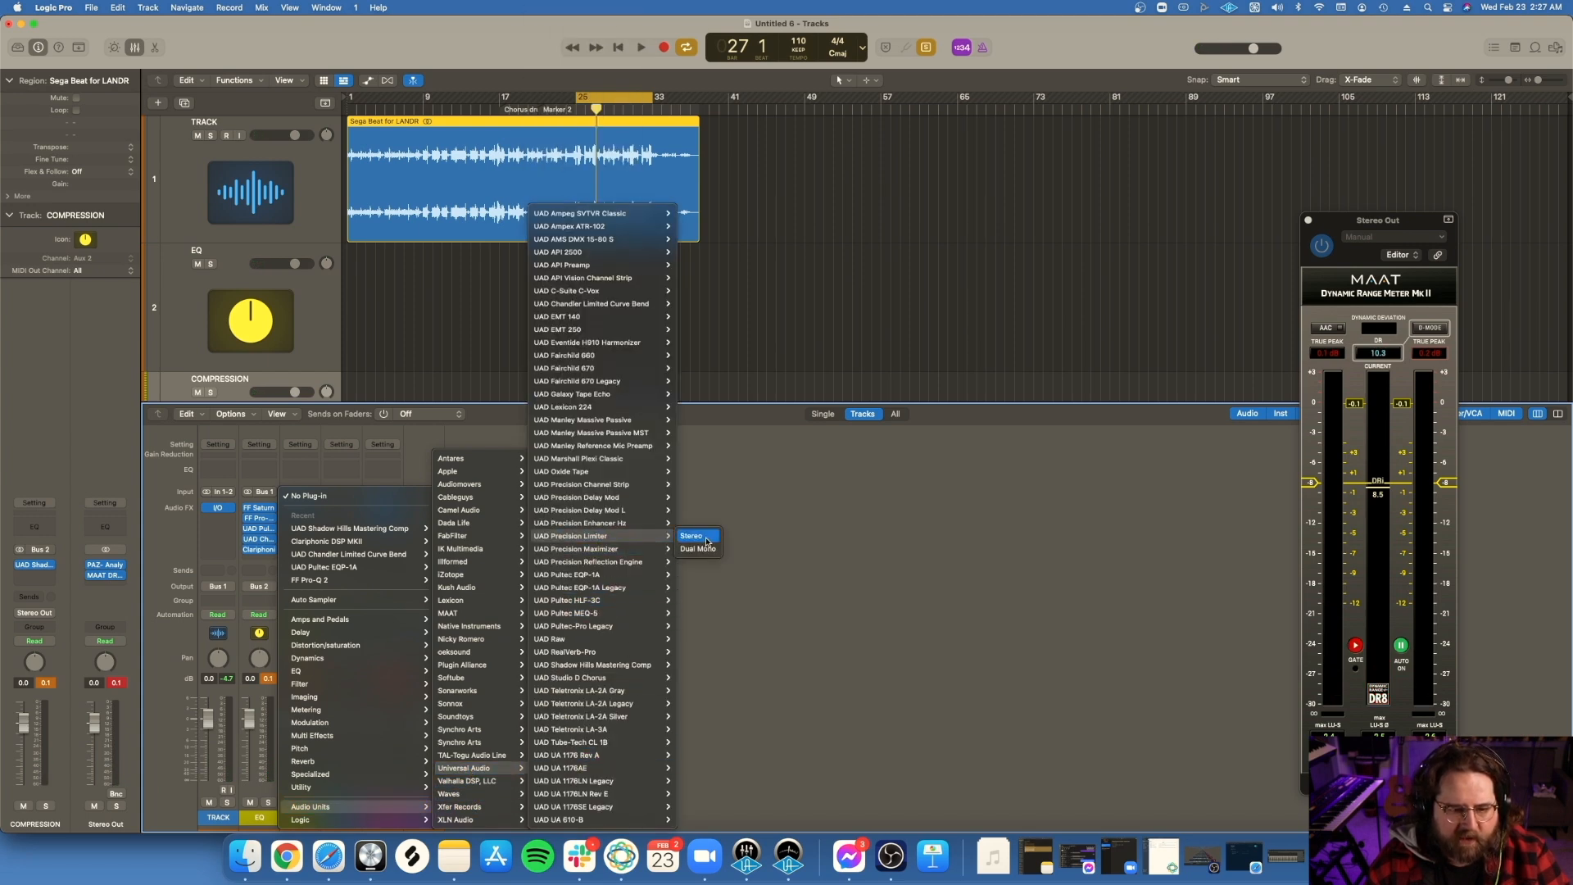
{"action": "left_click", "coordinate": [690, 536]}
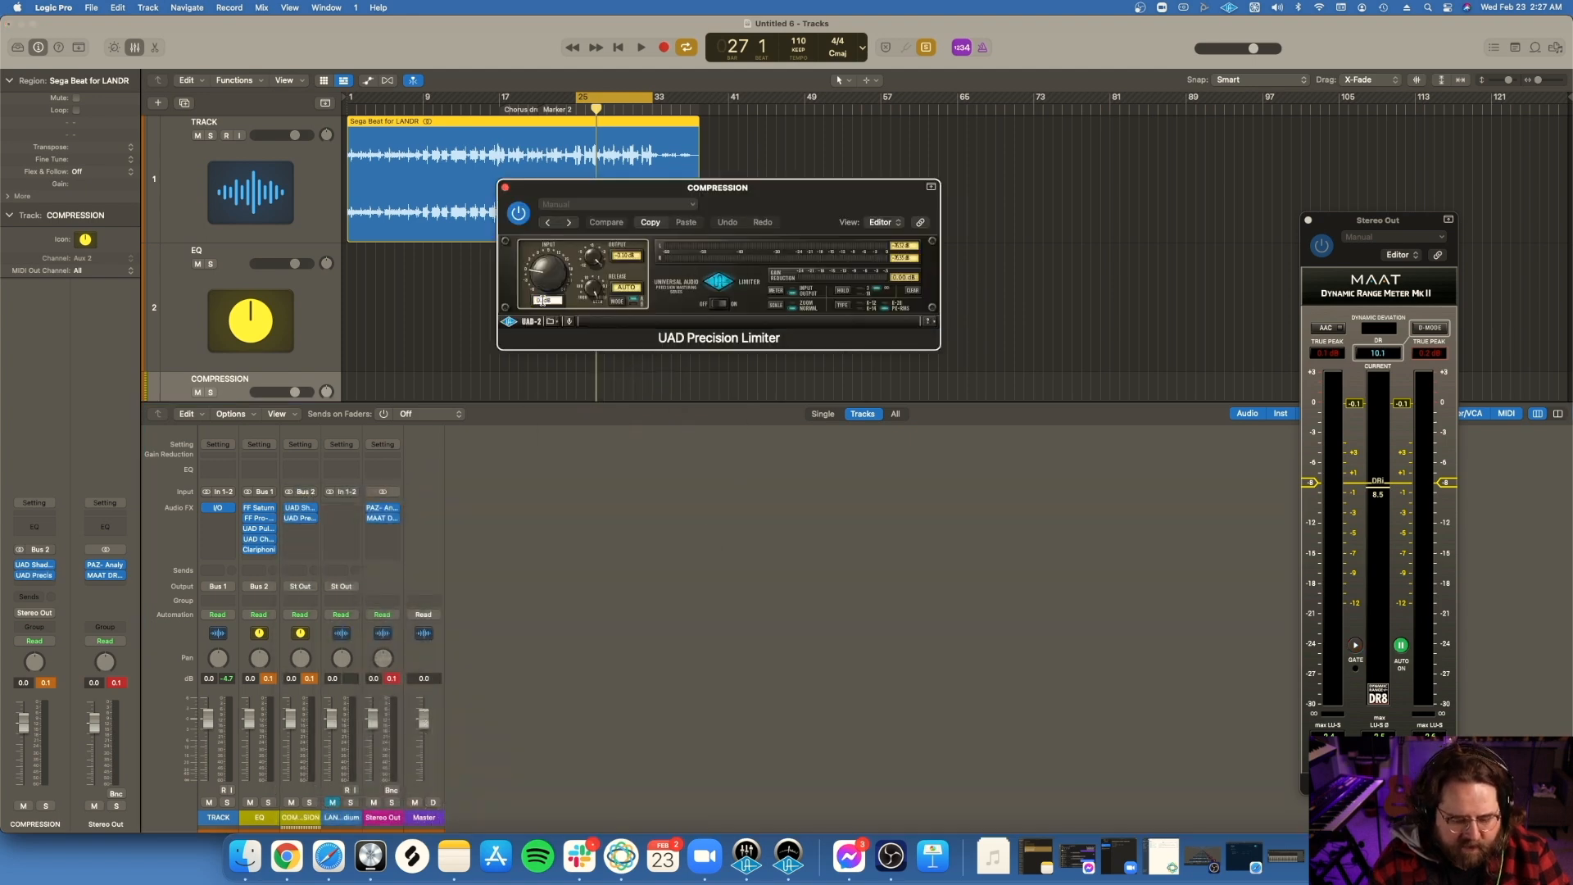
Step: Set the Precision Limiter's input gain and play the cycle range to hear the limiting and watch the meters
{"action": "key", "text": "Return"}
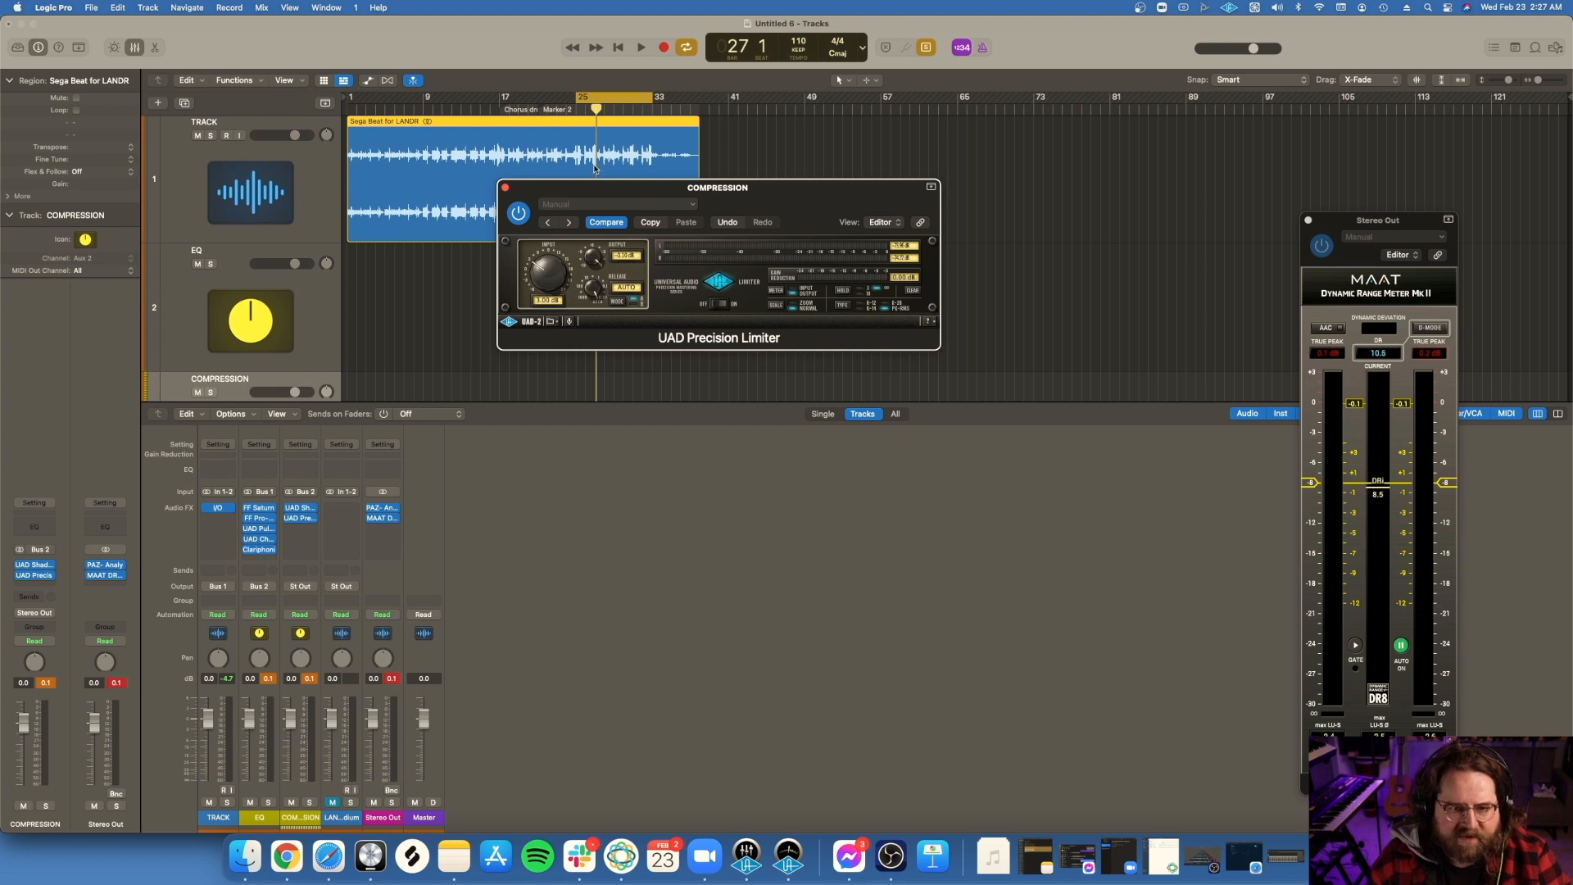
{"action": "left_click_drag", "start_coordinate": [653, 198], "coordinate": [653, 289]}
{"action": "key", "text": "space"}
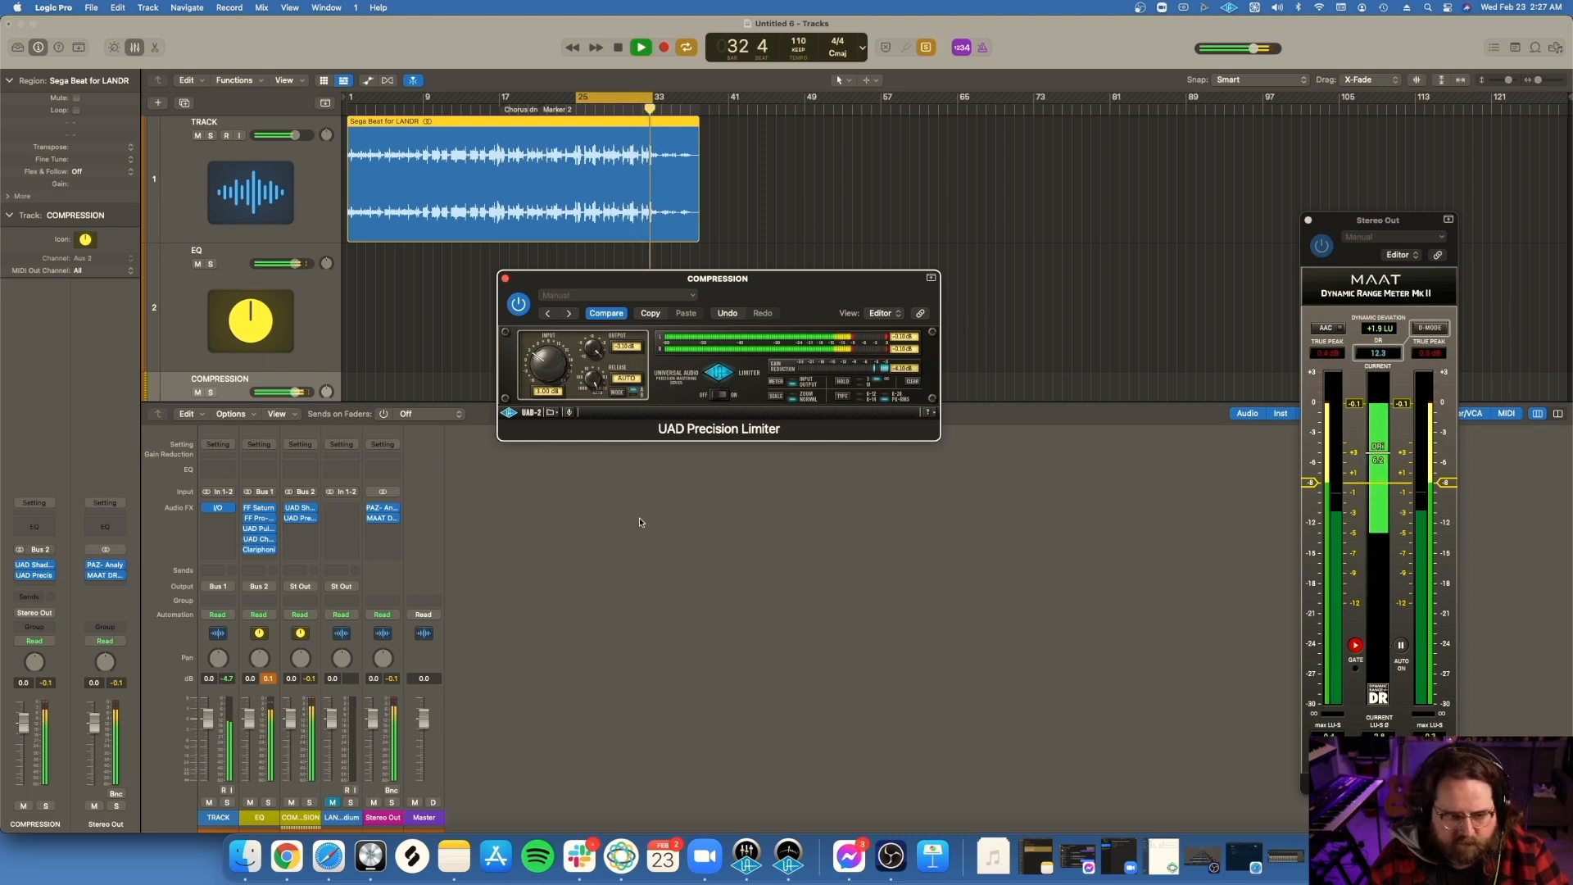
{"action": "key", "text": "space"}
Step: Review the Shadow Hills compressor and Pultec EQP-1A settings, close both plug-ins, and briefly play the cycle range
{"action": "left_click", "coordinate": [297, 510]}
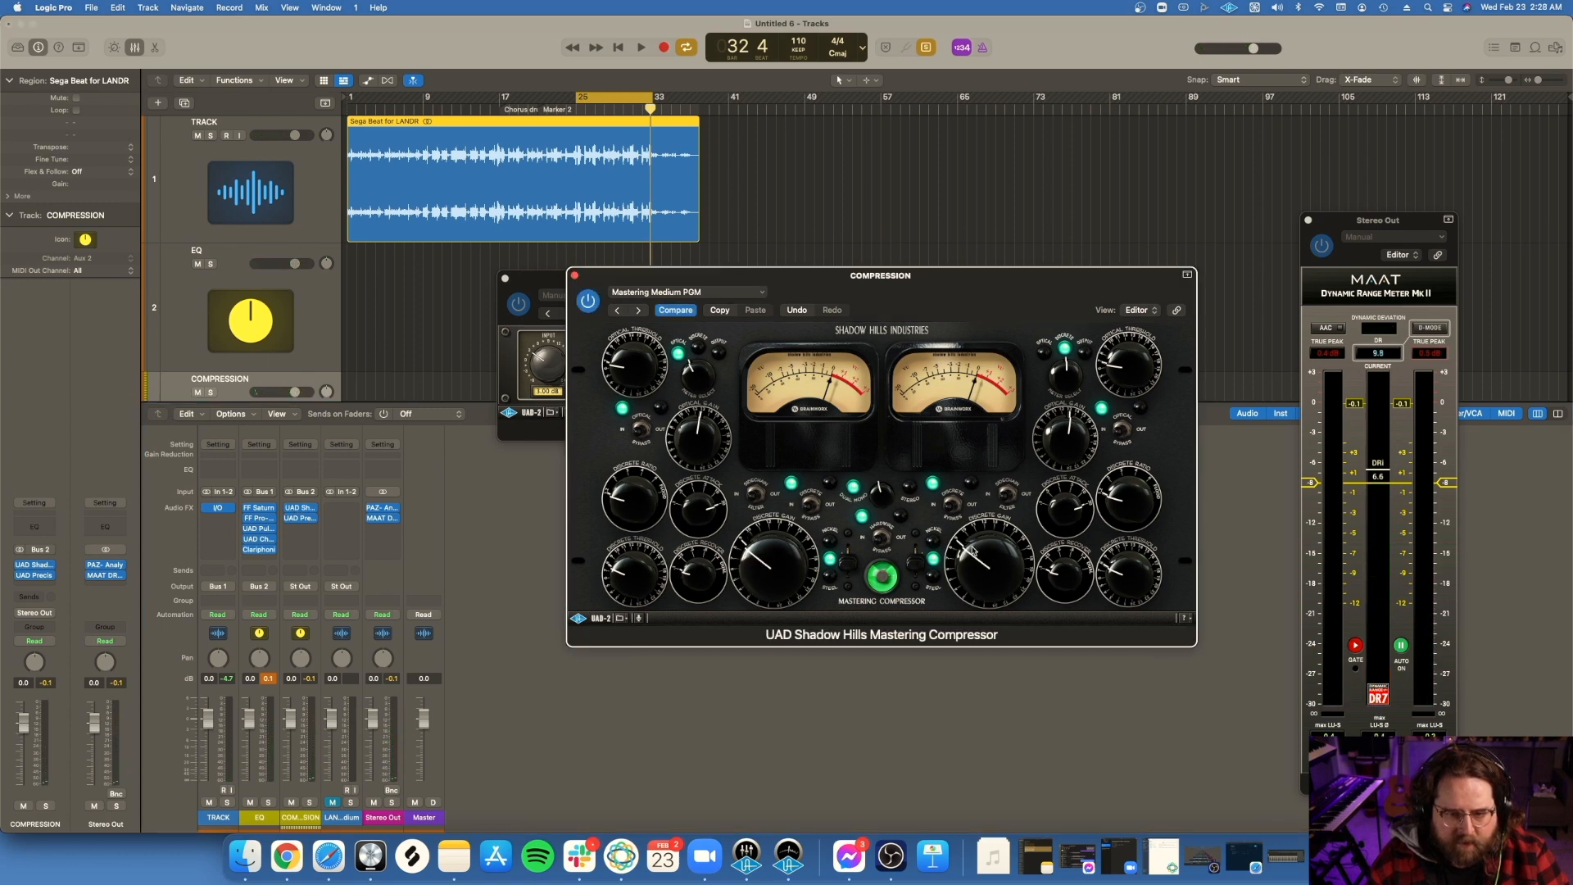
{"action": "left_click_drag", "start_coordinate": [957, 277], "coordinate": [918, 463]}
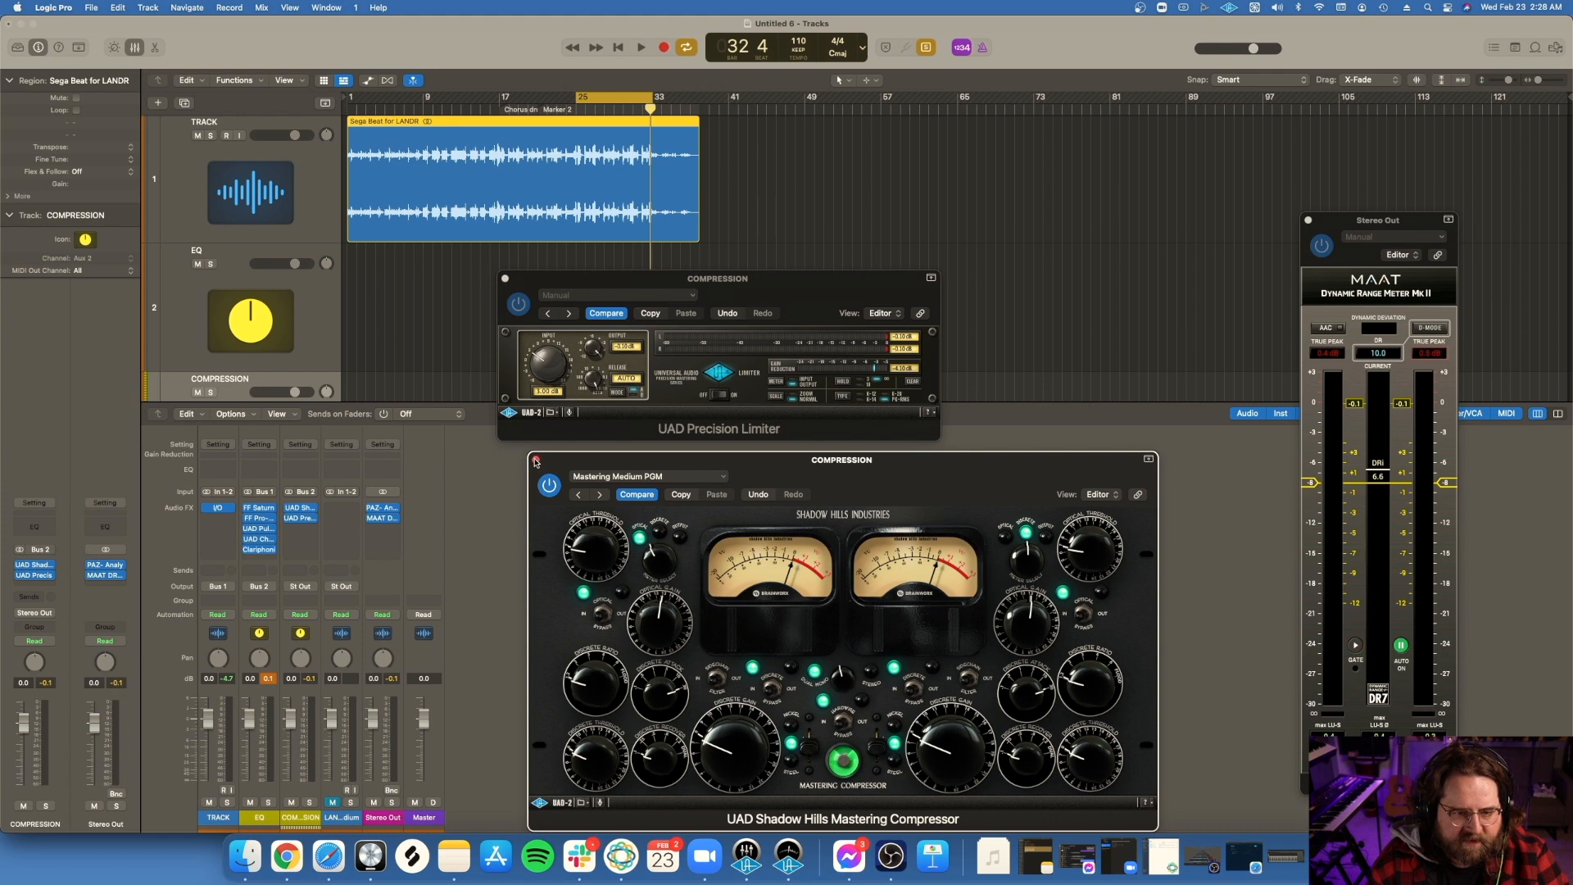
{"action": "left_click", "coordinate": [535, 461]}
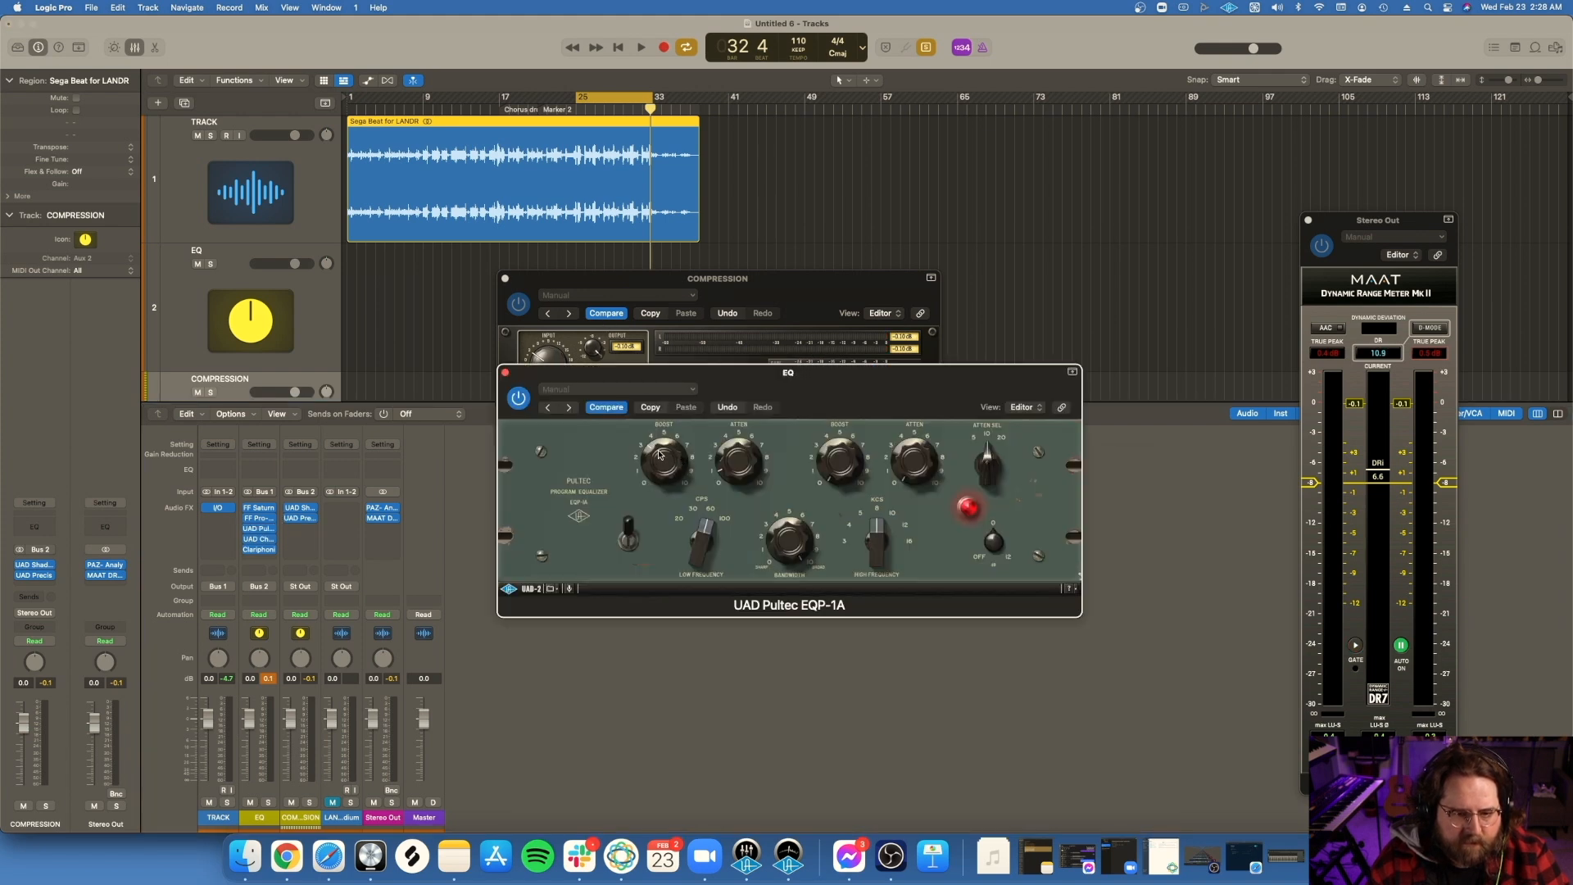
{"action": "left_click", "coordinate": [505, 372]}
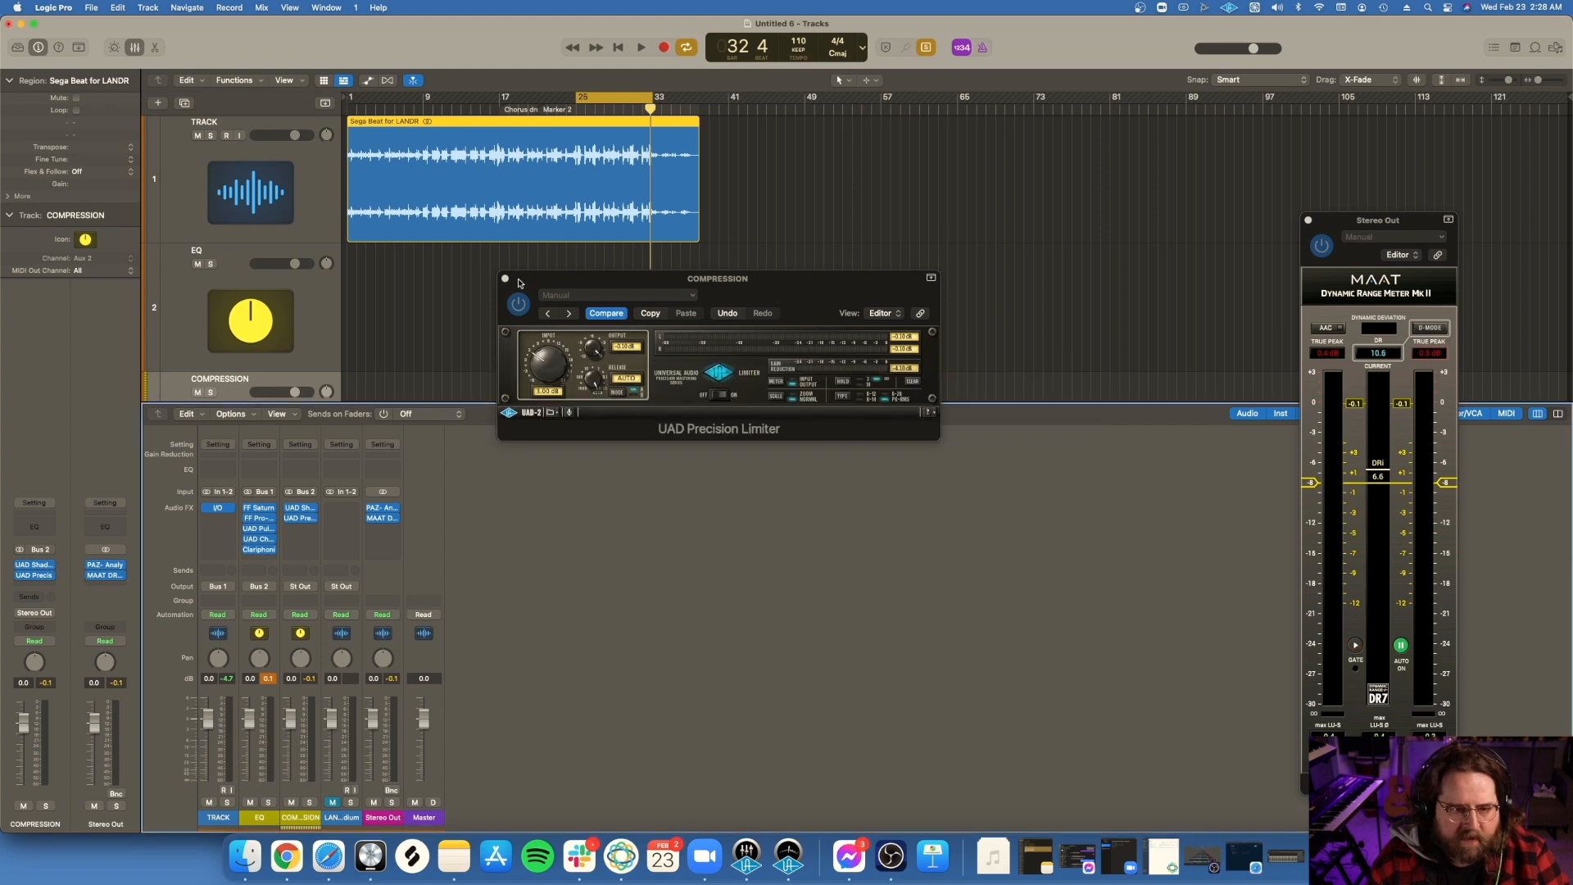
{"action": "key", "text": "space"}
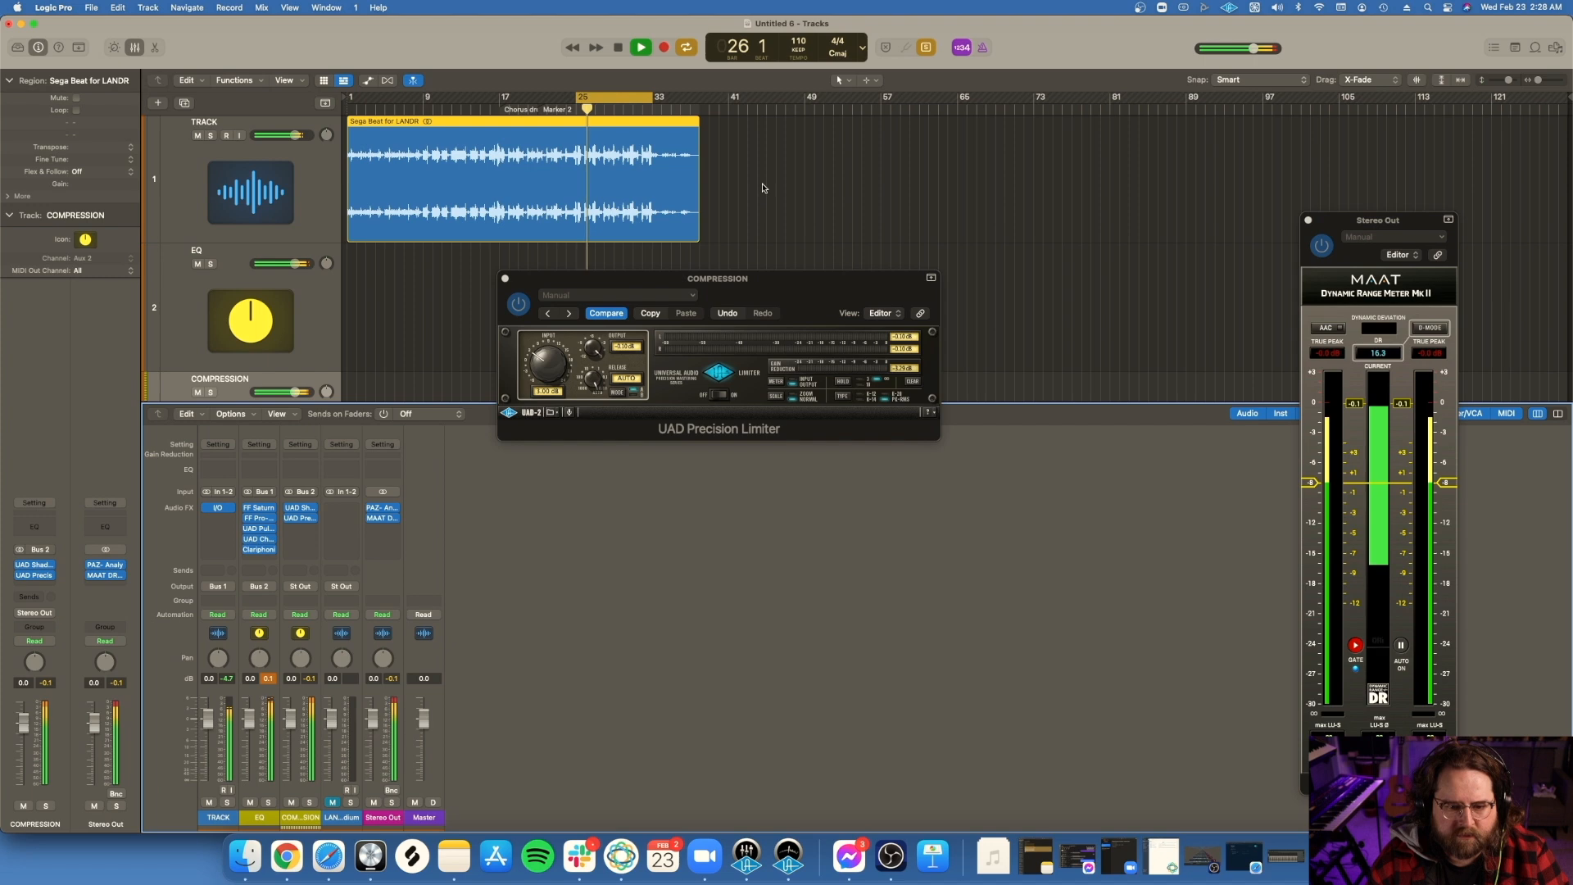
{"action": "key", "text": "space"}
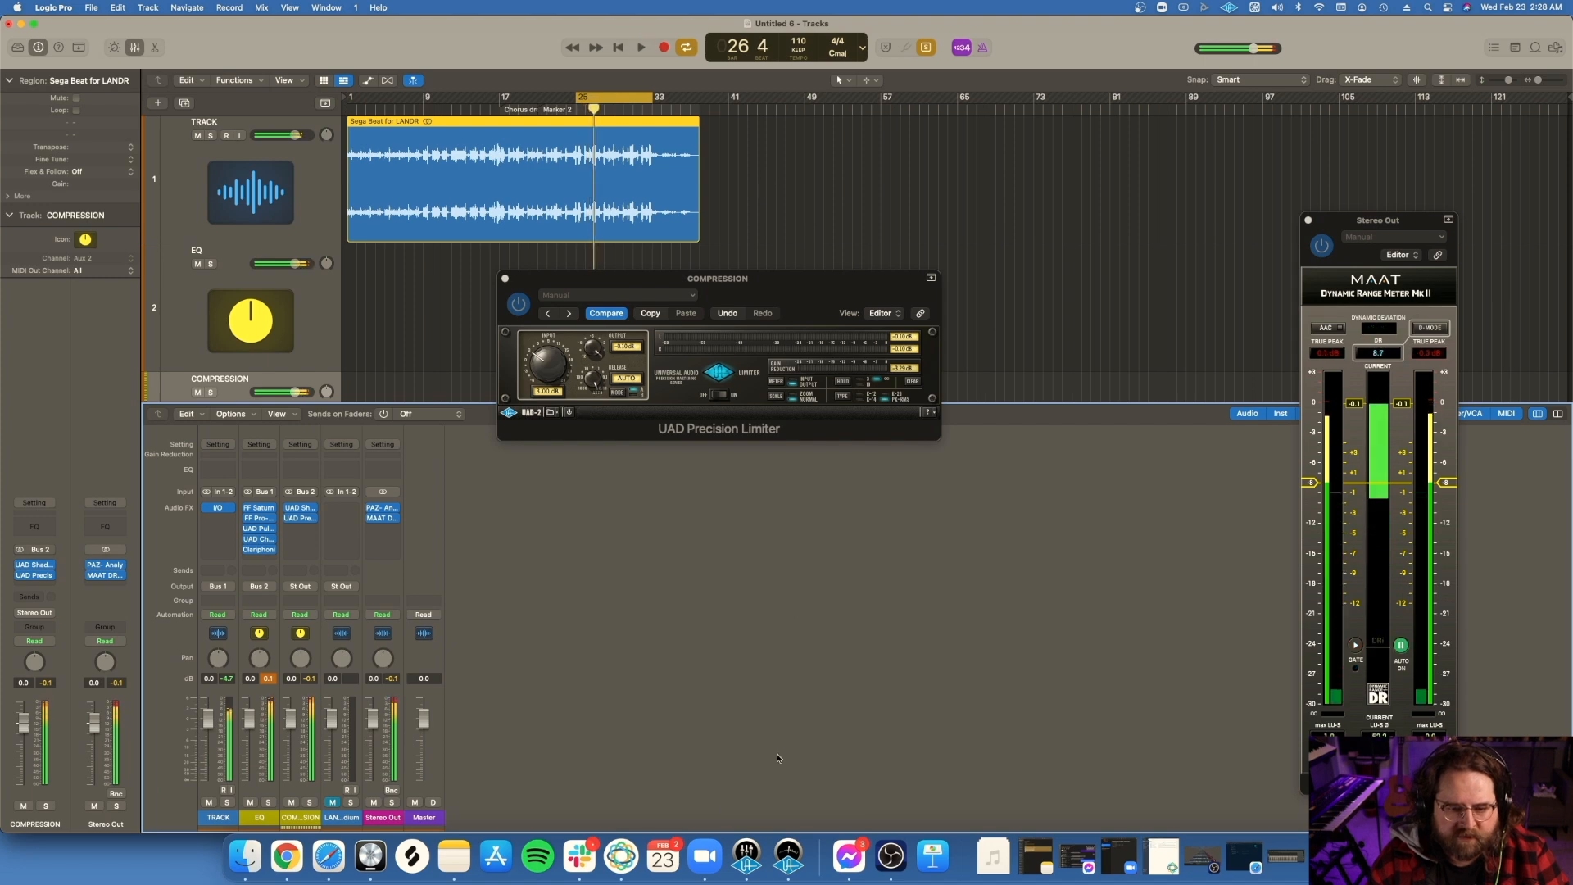
Step: Switch to the Console app, toggle the mute of the Analog 1 channel, and minimize Console
{"action": "left_click", "coordinate": [746, 852]}
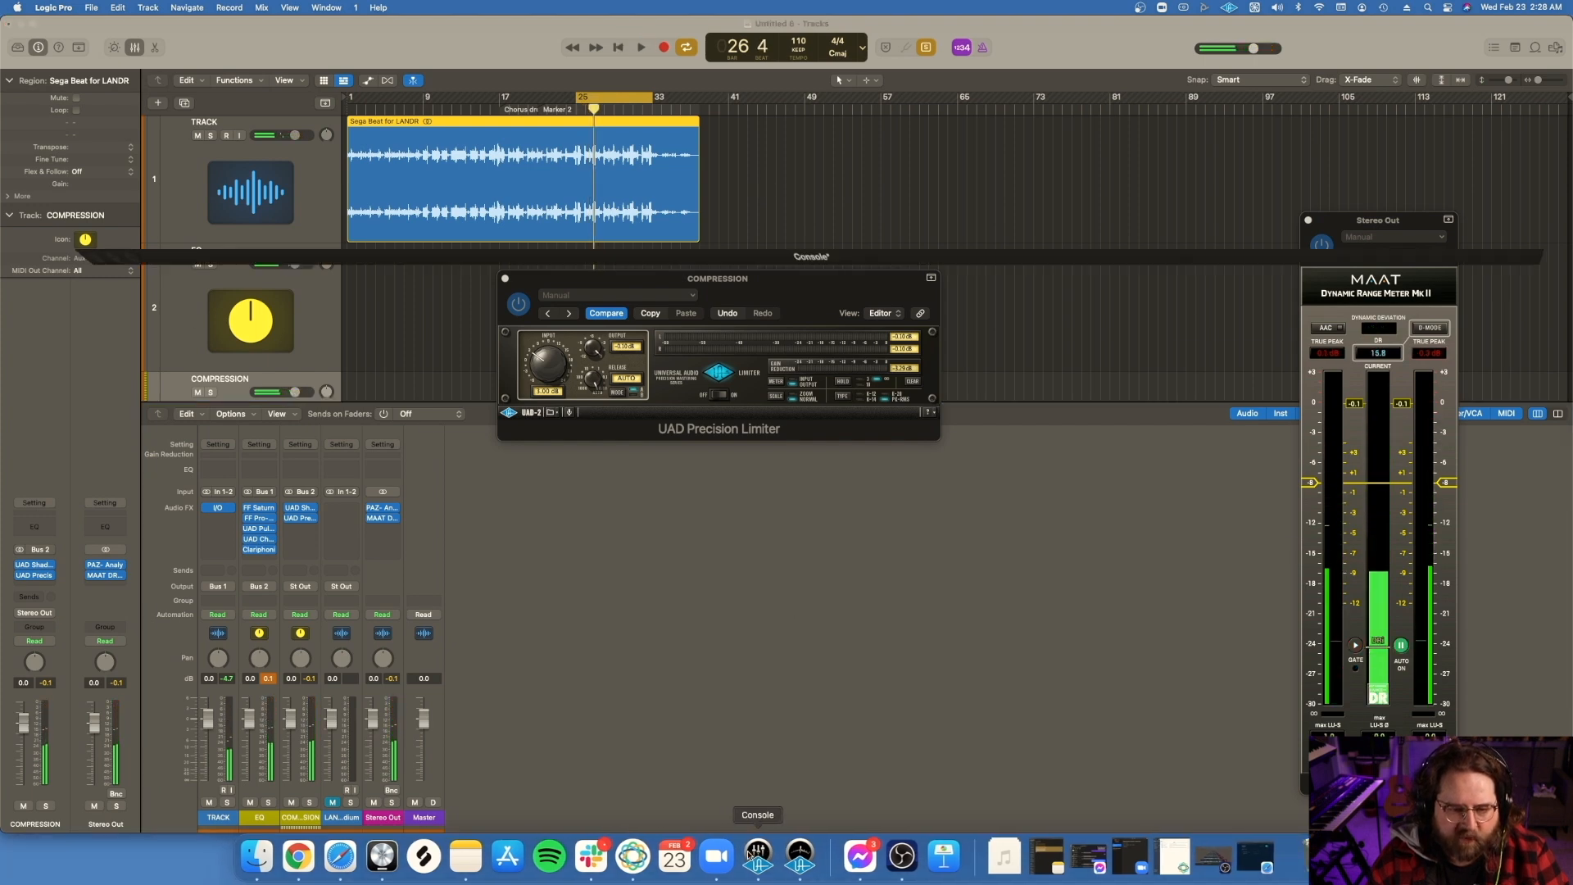
{"action": "left_click", "coordinate": [127, 462]}
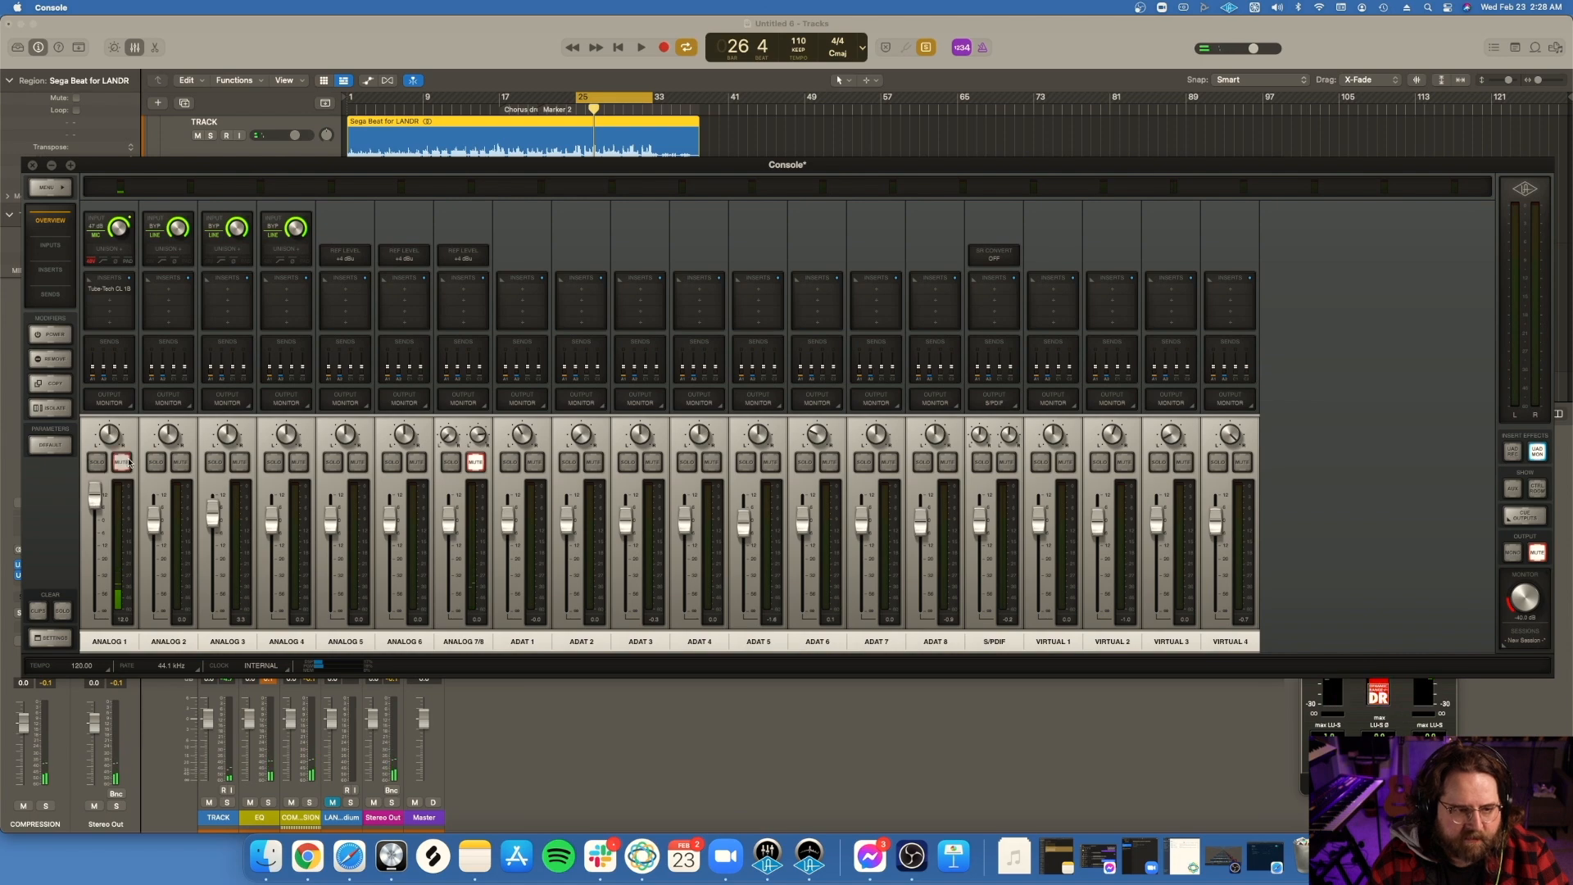
{"action": "left_click", "coordinate": [52, 166]}
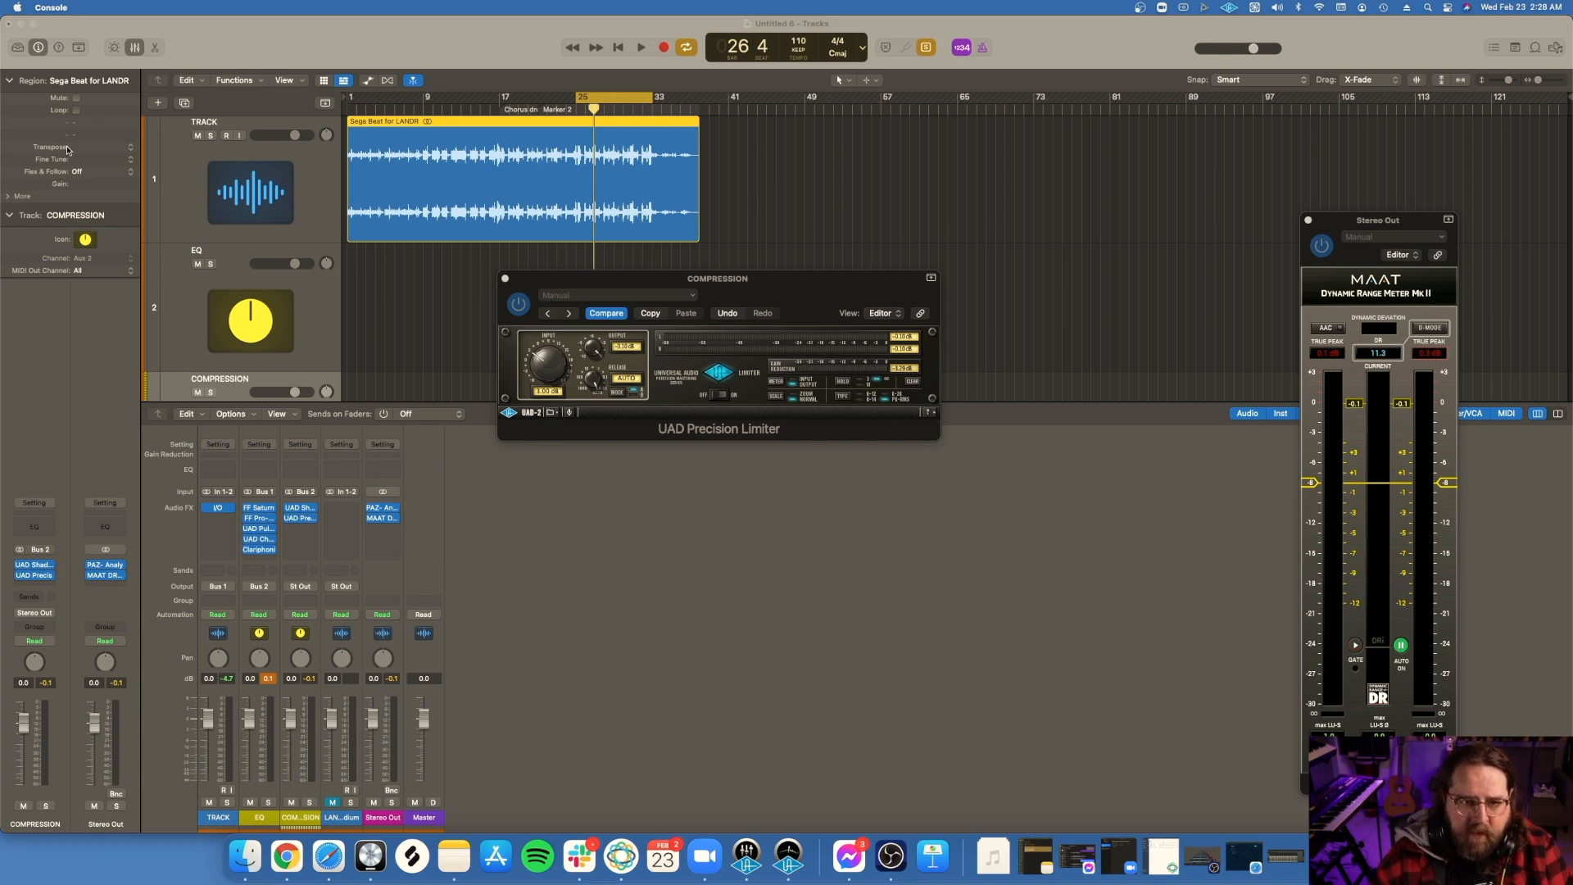
Step: Return to Logic Pro and listen to the cycle range through the full mastering chain
{"action": "left_click", "coordinate": [397, 65]}
{"action": "key", "text": "space"}
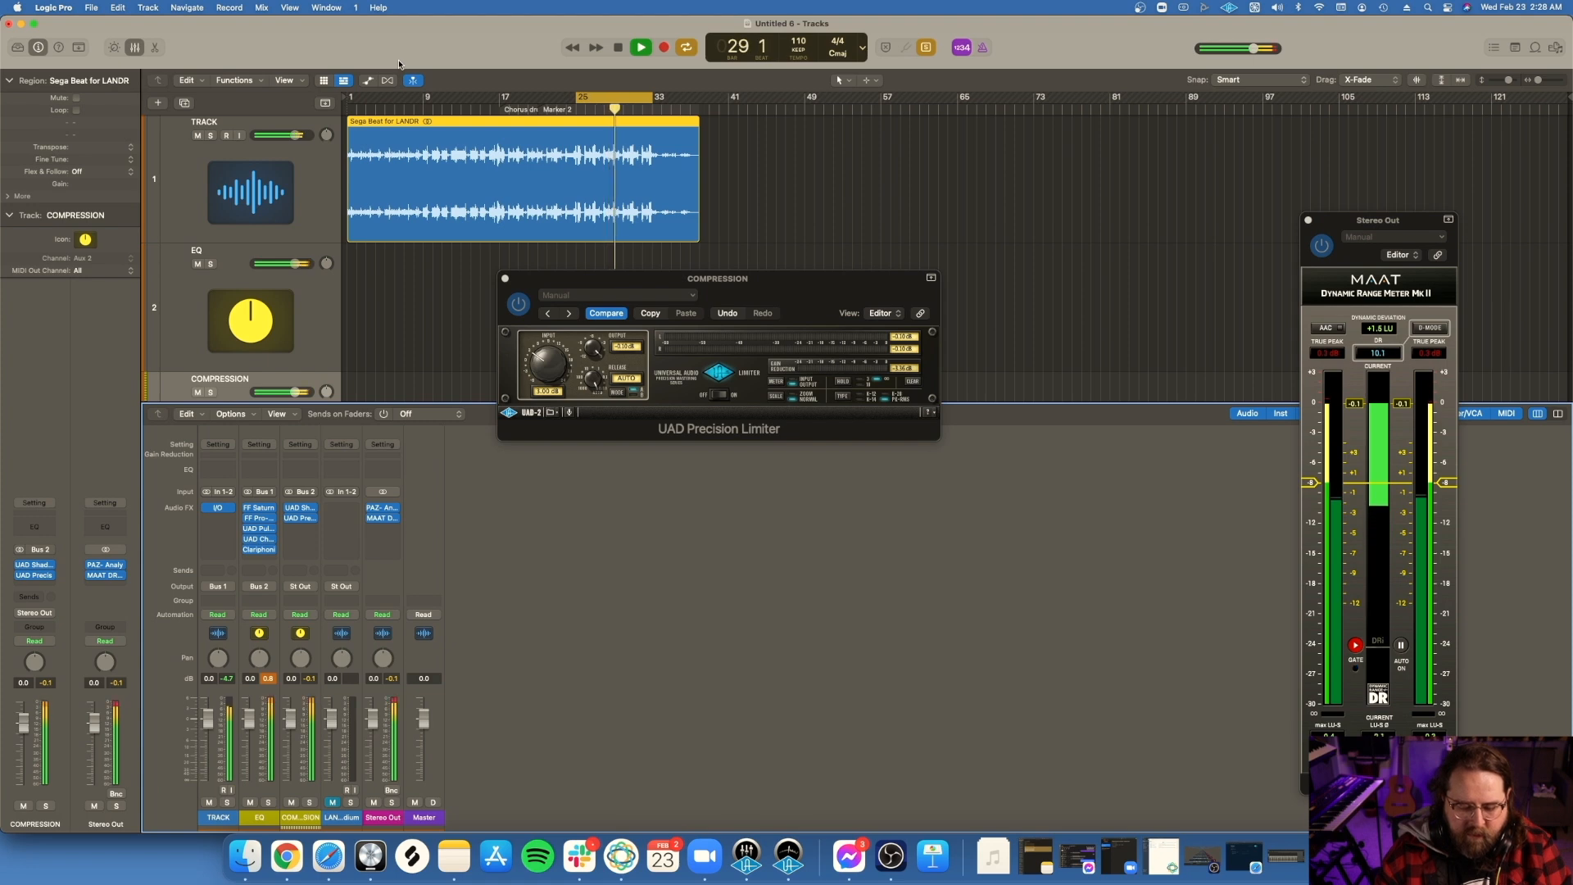
{"action": "key", "text": "space"}
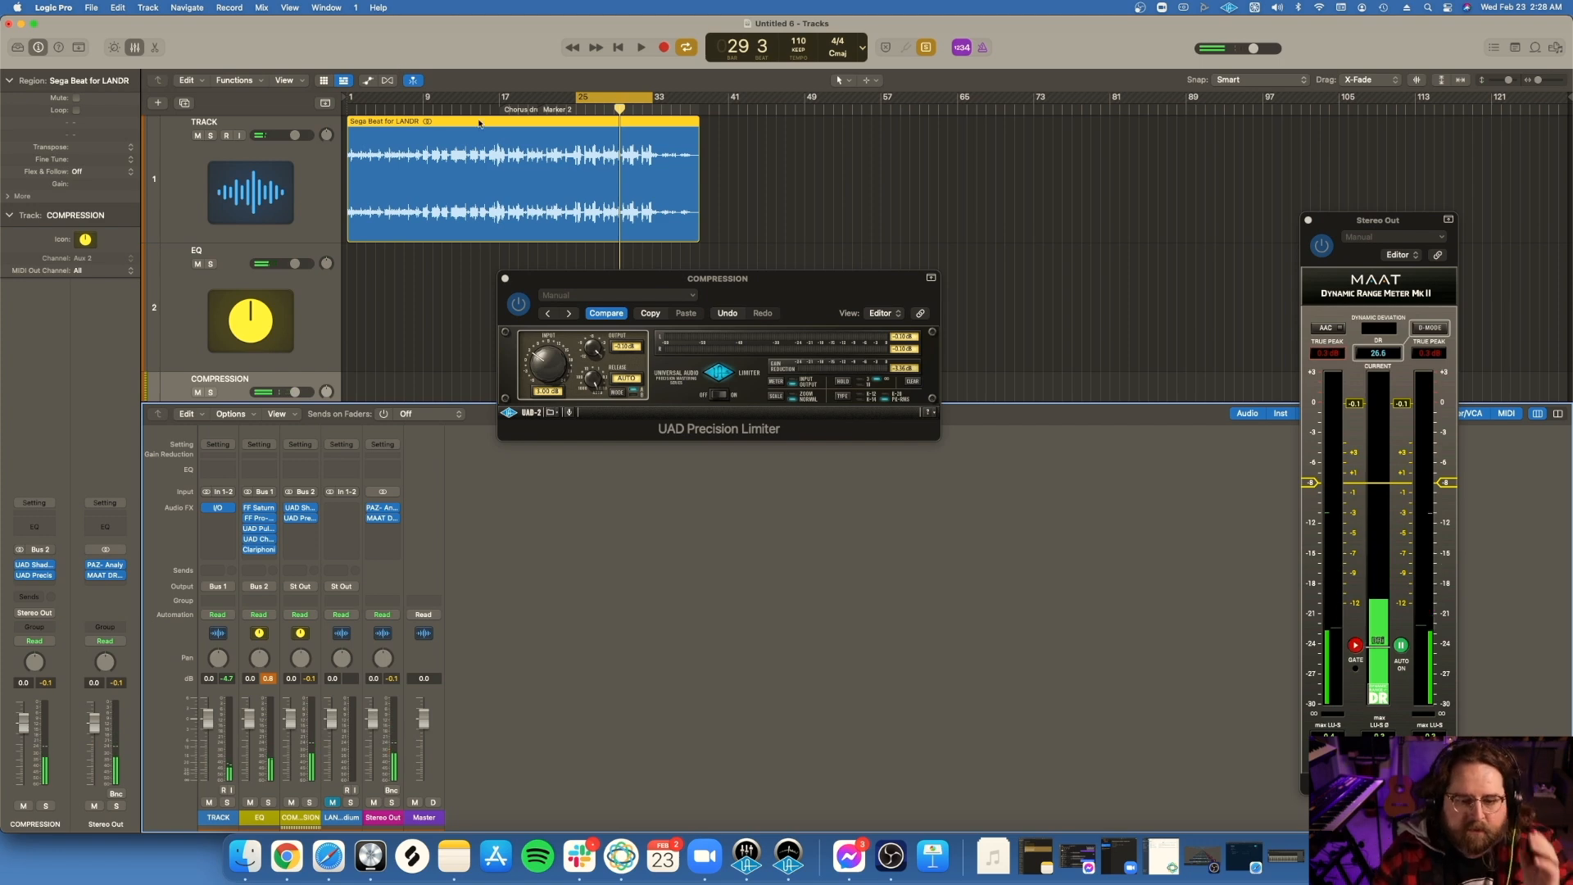
Step: Revisit and minimize the Console app, and close the Precision Limiter and MAAT Dynamic Range Meter to reveal the LANDR track
{"action": "left_click", "coordinate": [748, 860]}
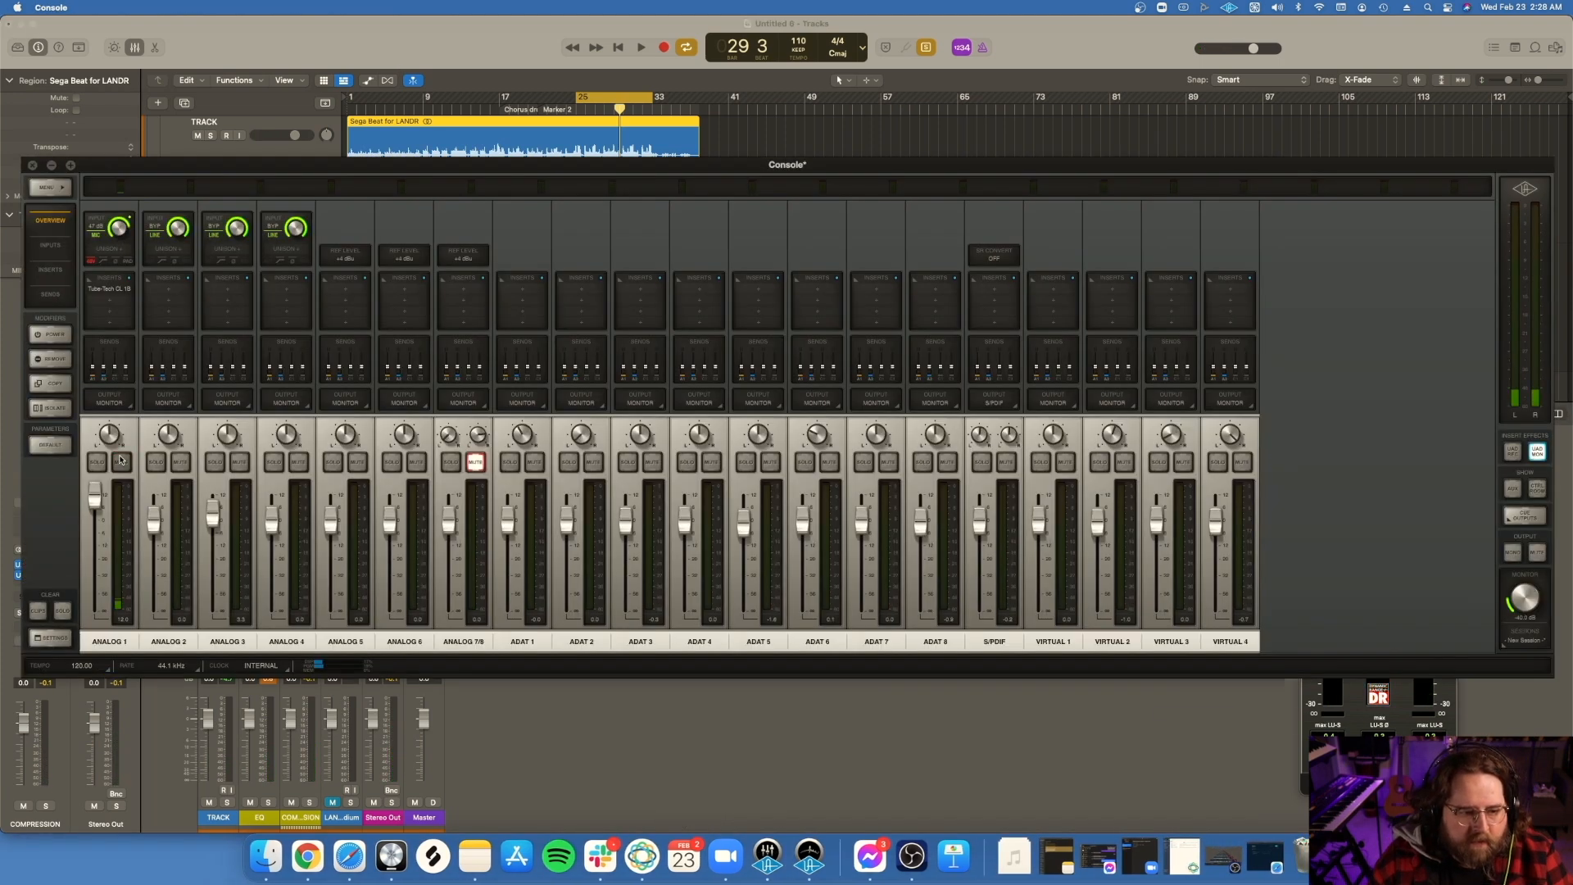
{"action": "left_click", "coordinate": [50, 166]}
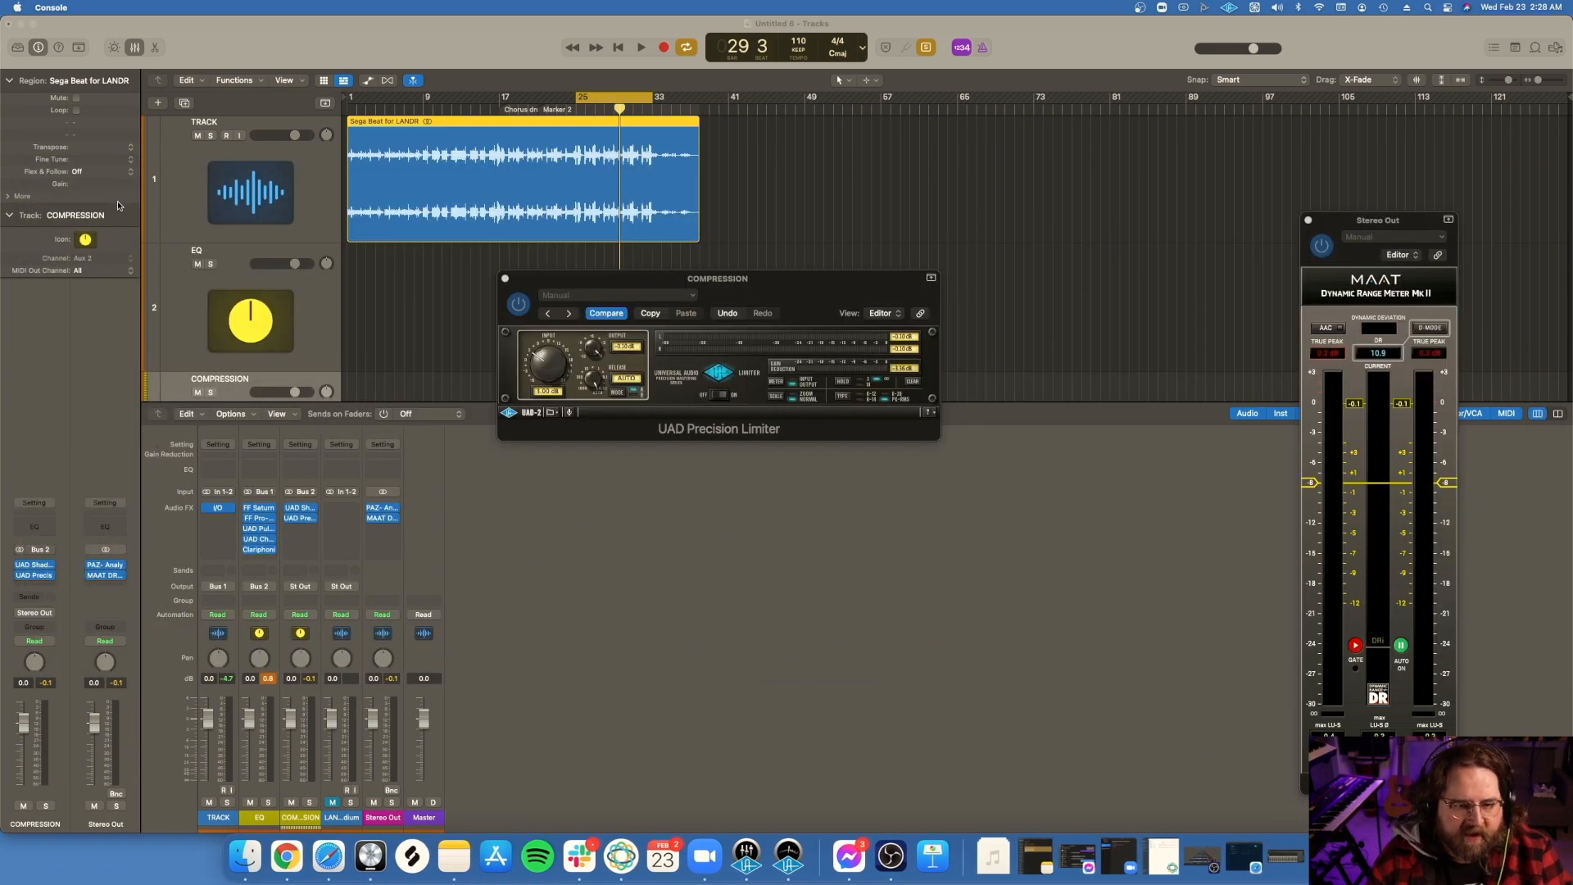
{"action": "left_click", "coordinate": [505, 279]}
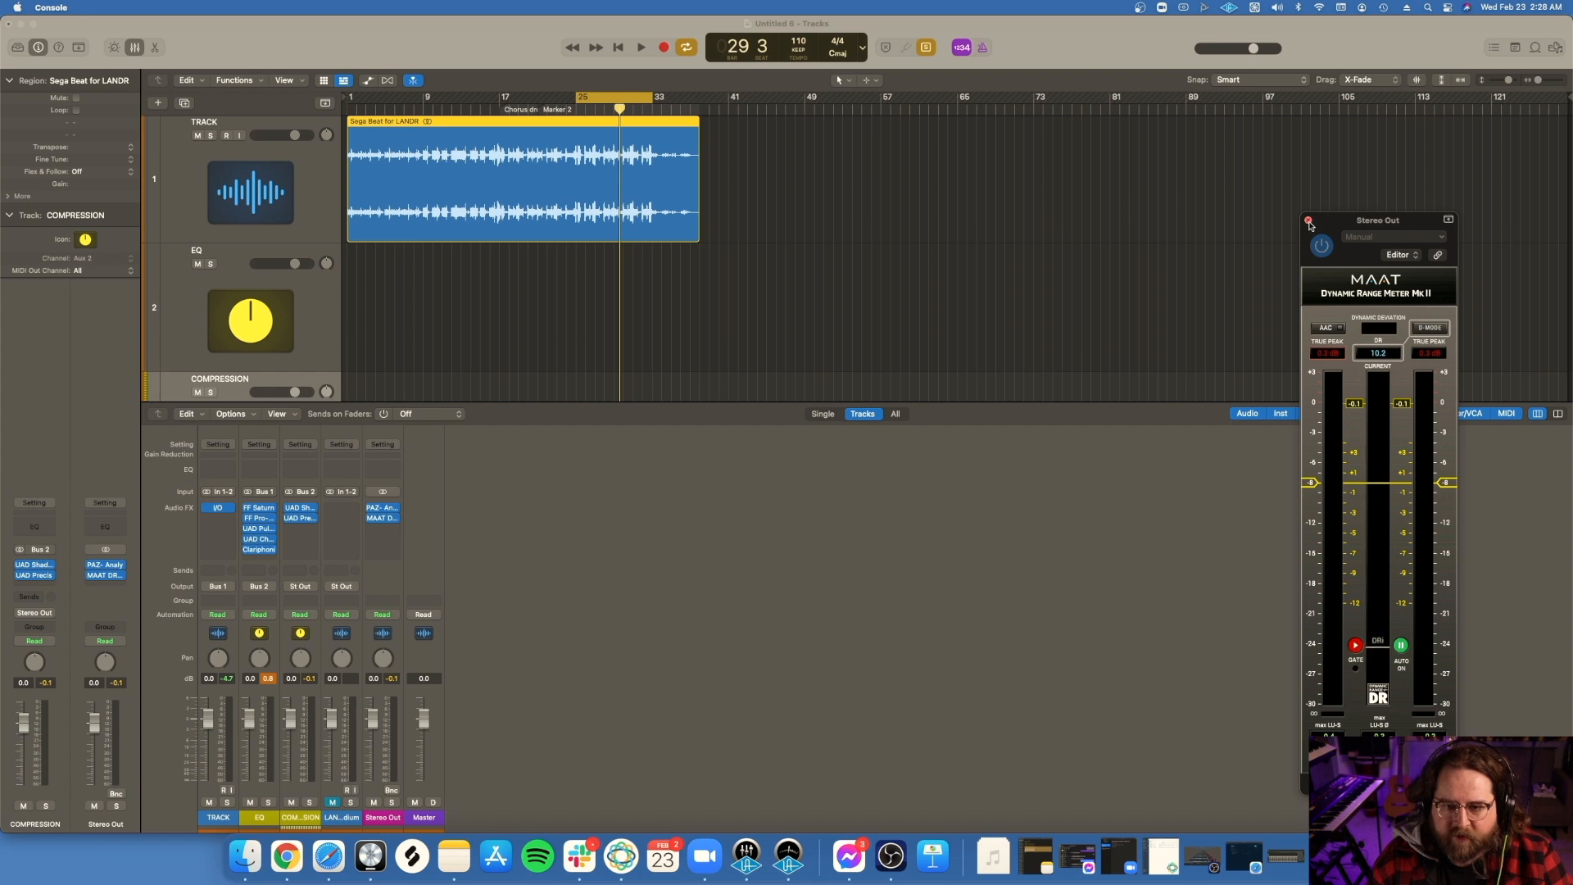
{"action": "left_click", "coordinate": [1308, 222]}
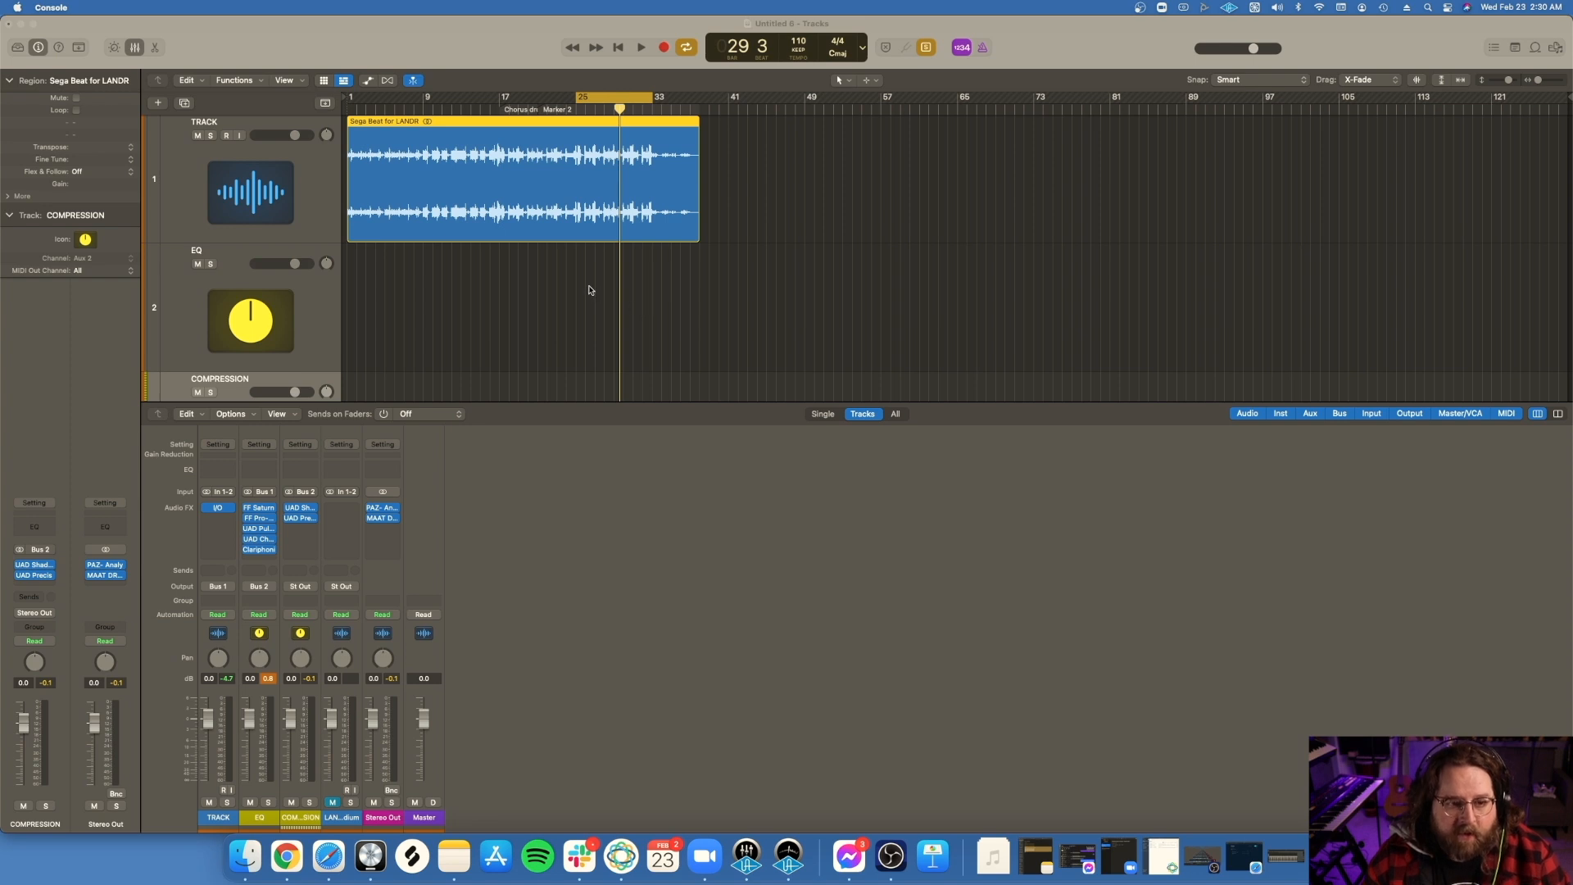
{"action": "scroll", "coordinate": [590, 289], "scroll_direction": "down", "scroll_amount": 5}
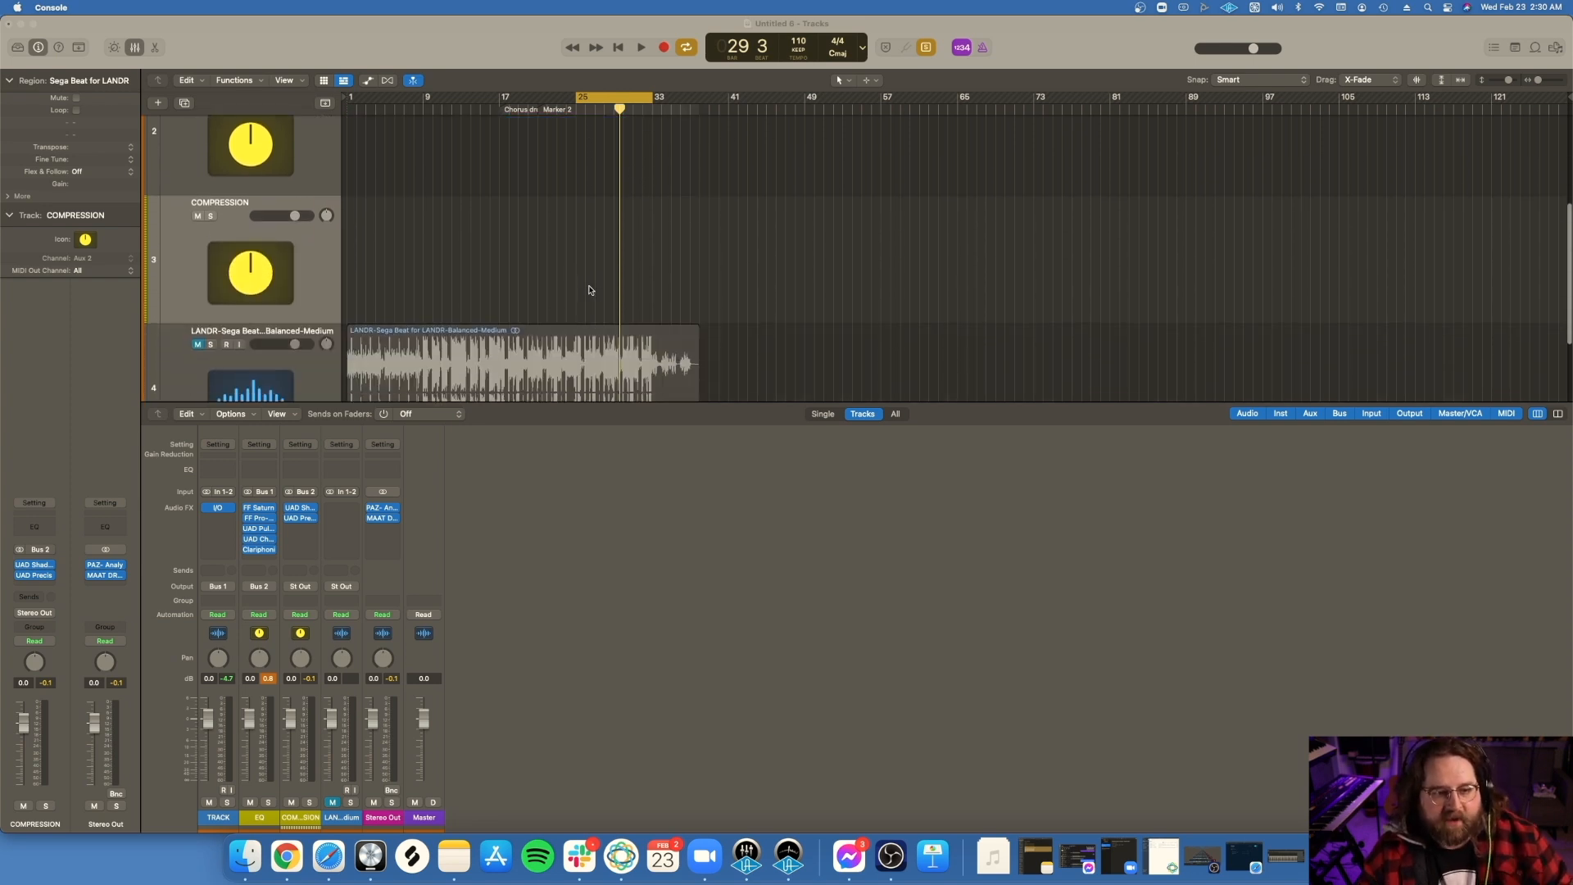
Step: Unmute the LANDR track, select its region for soloed playback, and listen to it within the cycle range
{"action": "scroll", "coordinate": [589, 289], "scroll_direction": "down", "scroll_amount": 3}
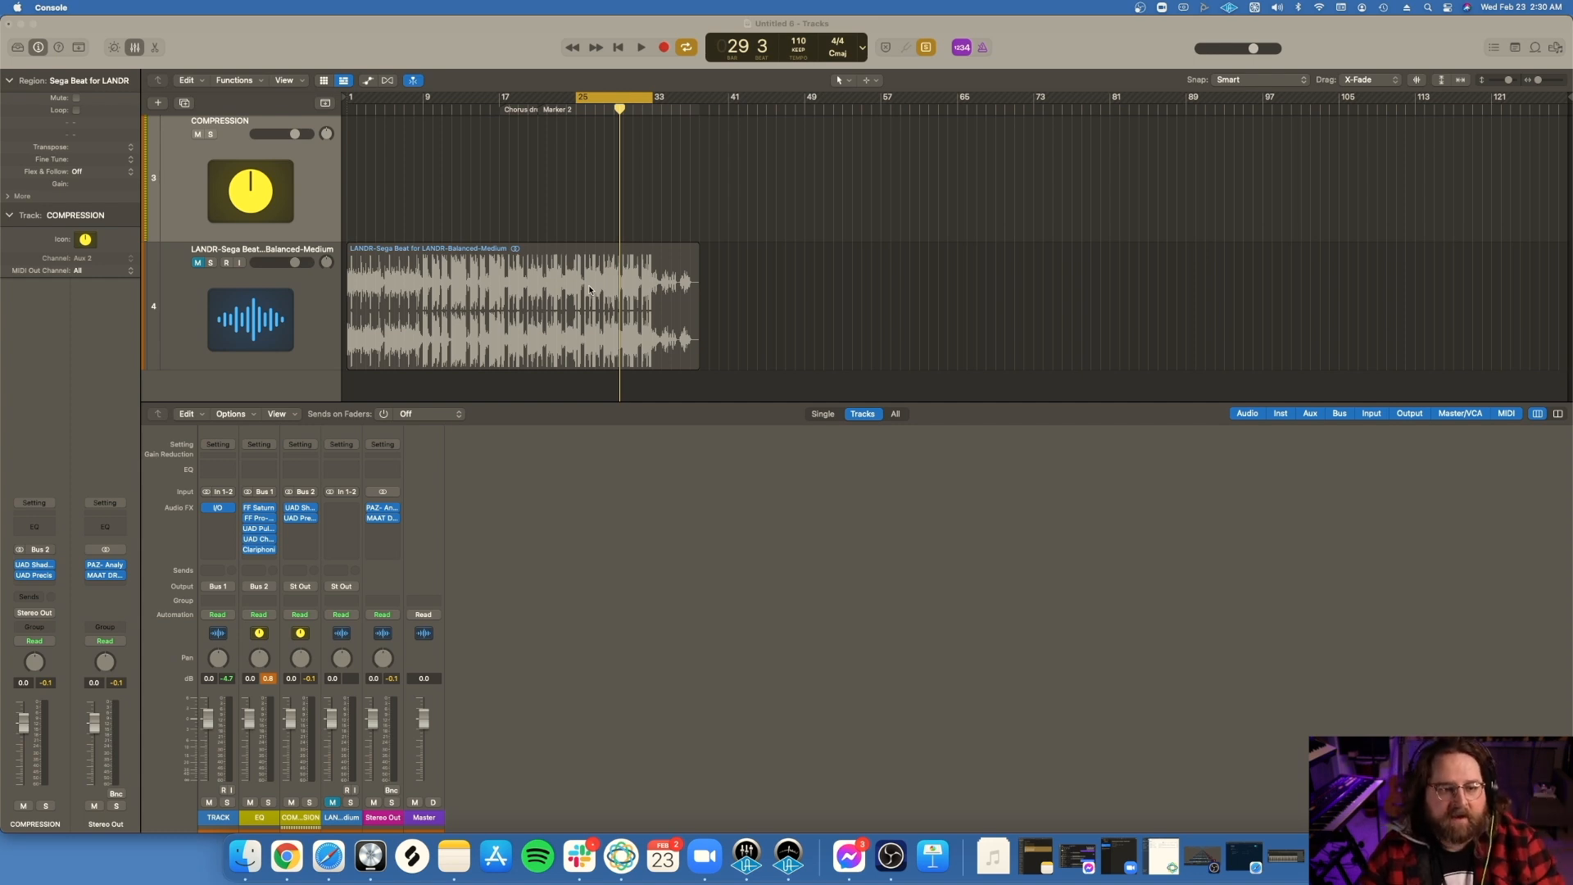
{"action": "scroll", "coordinate": [603, 244], "scroll_direction": "up", "scroll_amount": 5}
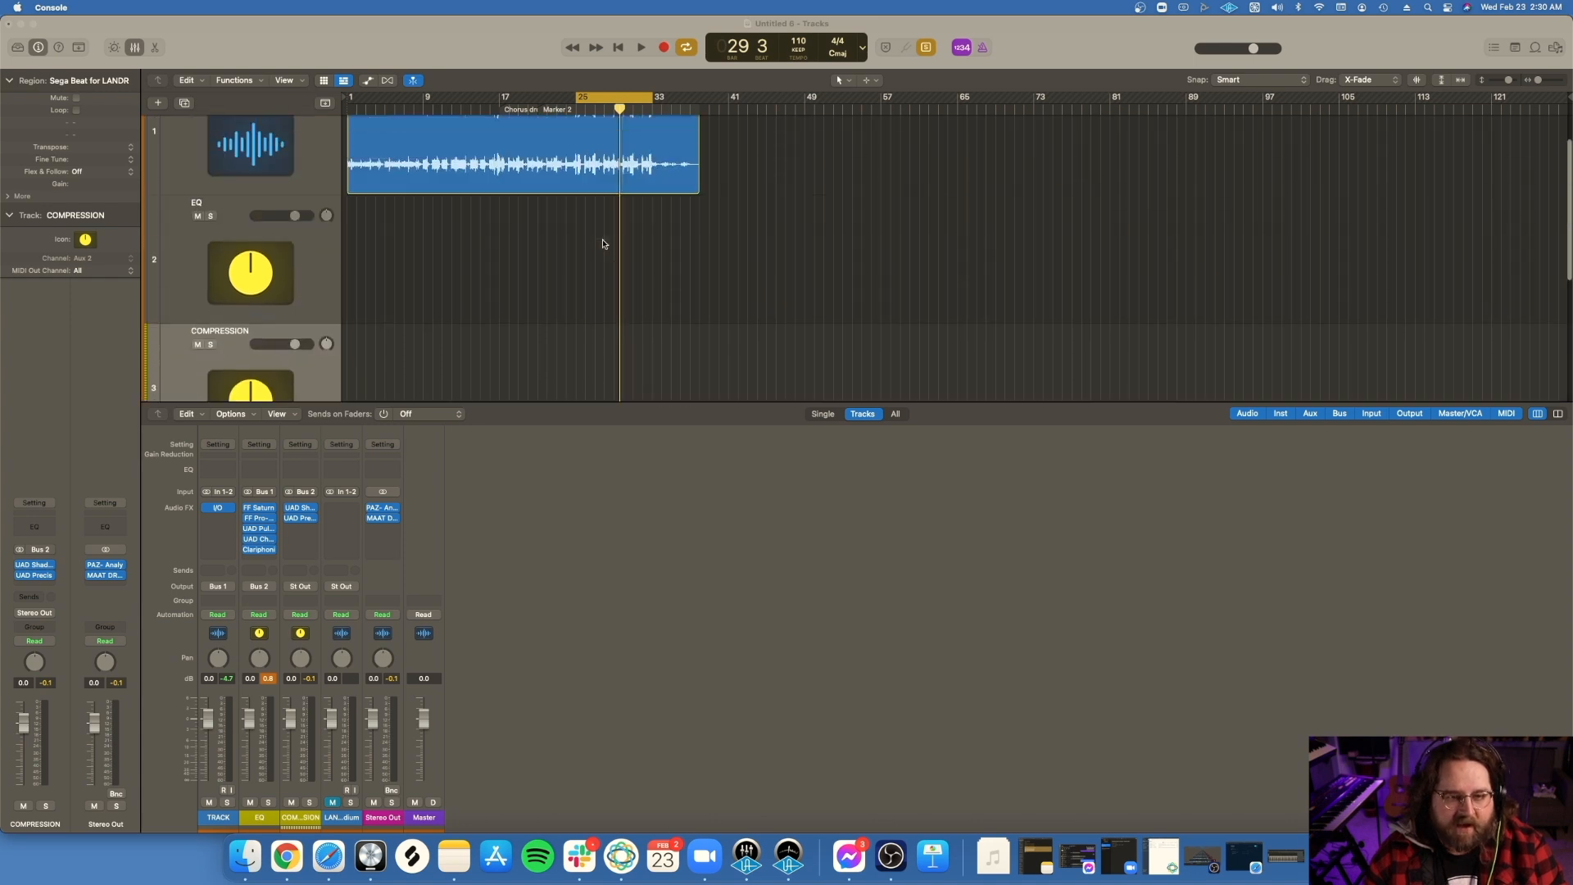
{"action": "scroll", "coordinate": [603, 244], "scroll_direction": "down", "scroll_amount": 6}
{"action": "scroll", "coordinate": [603, 243], "scroll_direction": "up", "scroll_amount": 3}
{"action": "scroll", "coordinate": [603, 243], "scroll_direction": "down", "scroll_amount": 3}
{"action": "scroll", "coordinate": [603, 243], "scroll_direction": "up", "scroll_amount": 1}
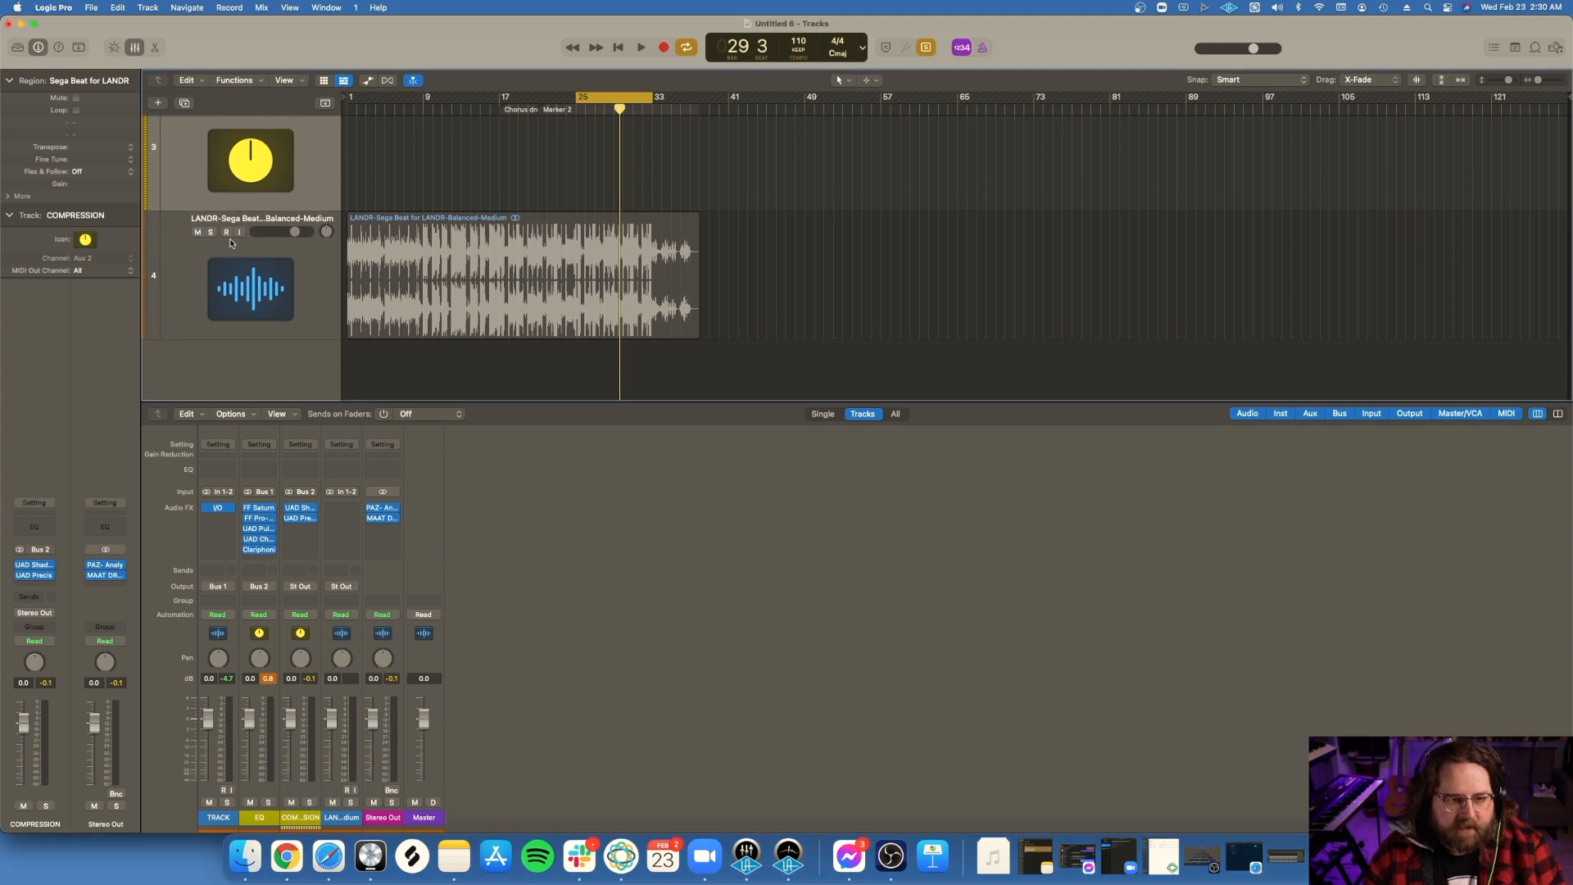
{"action": "left_click", "coordinate": [608, 272]}
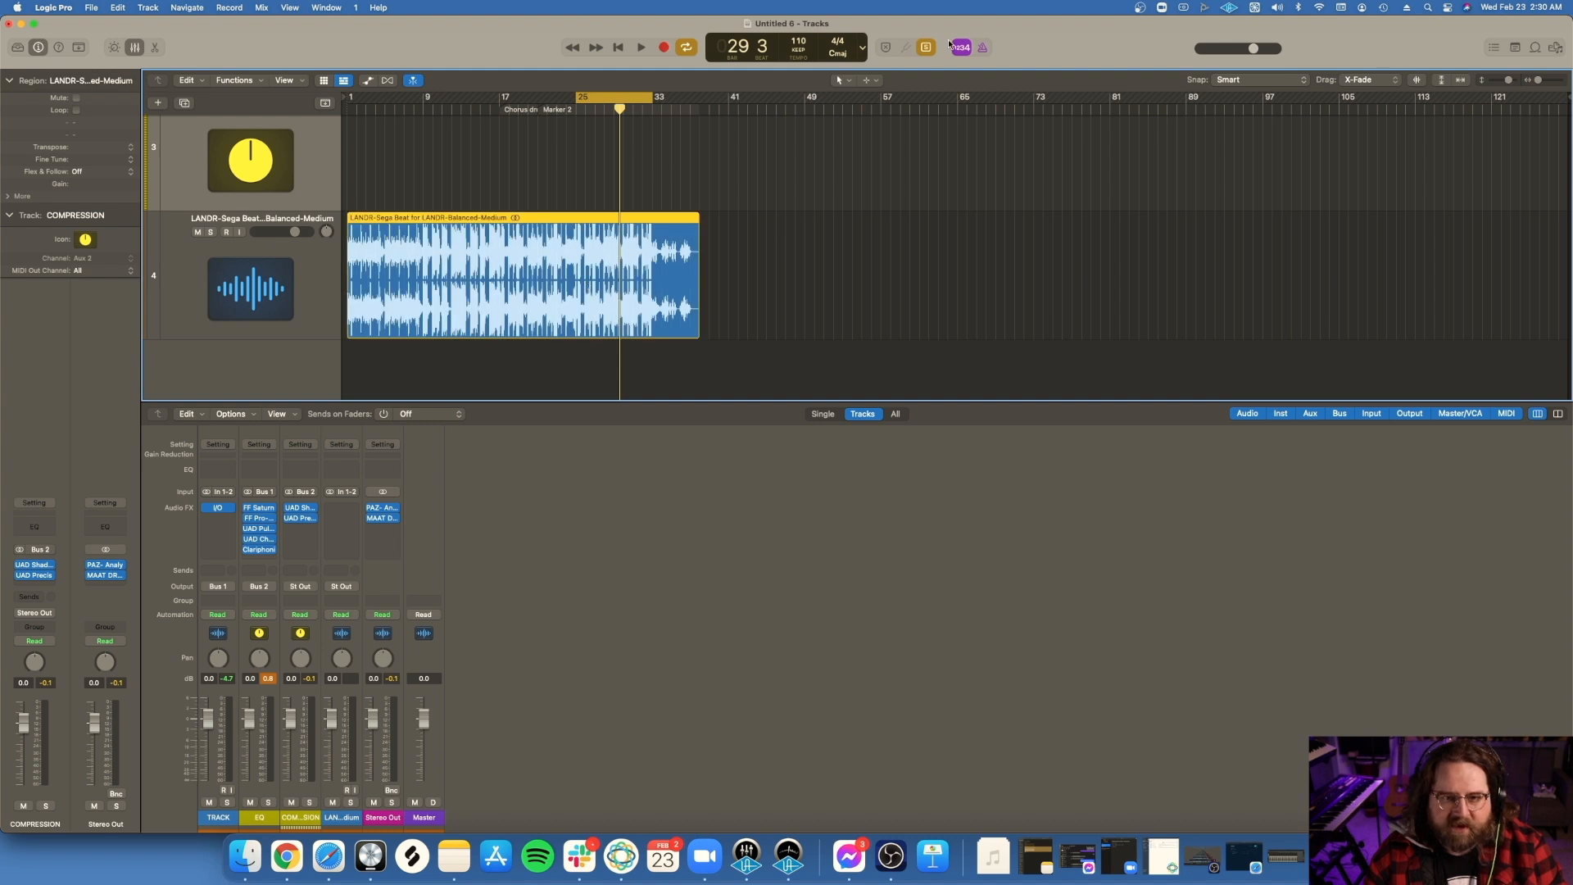
{"action": "scroll", "coordinate": [797, 179], "scroll_direction": "up", "scroll_amount": 3}
{"action": "scroll", "coordinate": [797, 179], "scroll_direction": "down", "scroll_amount": 3}
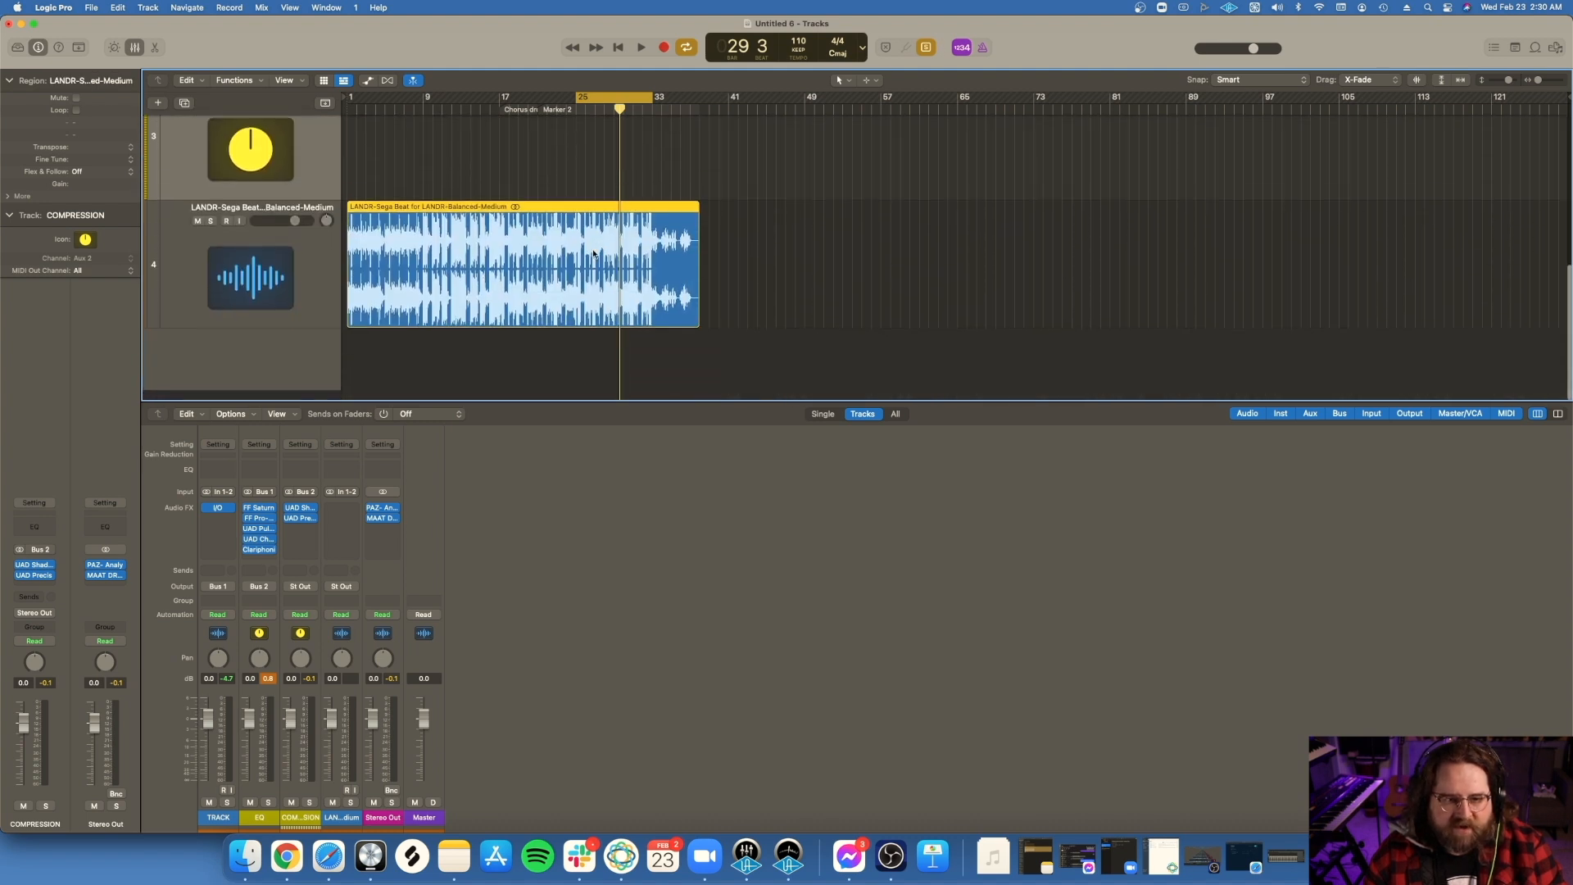
{"action": "key", "text": "space"}
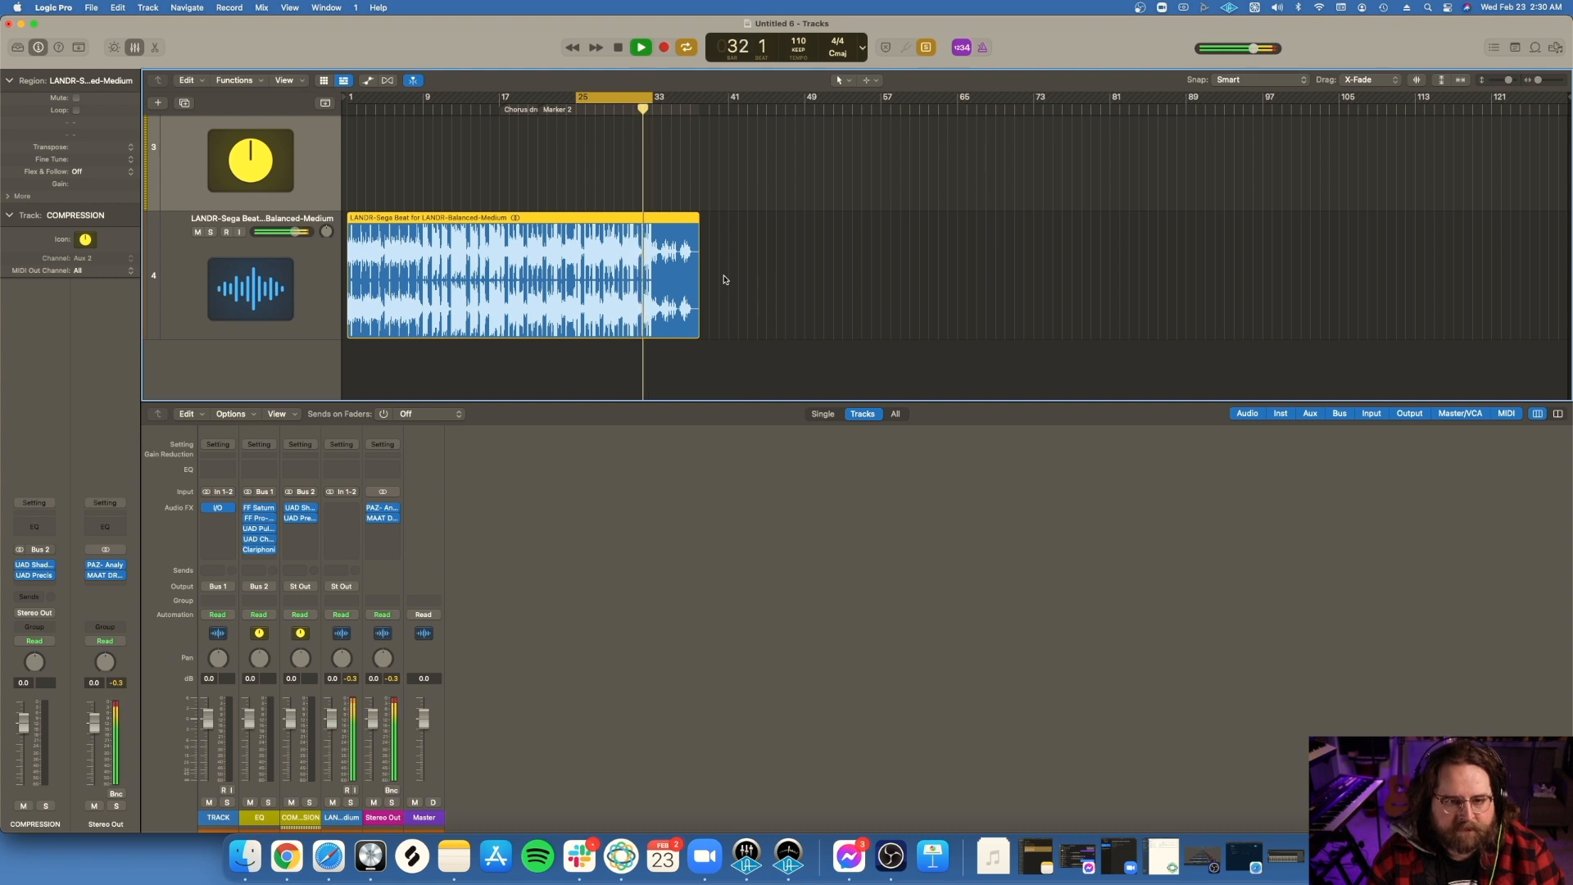
{"action": "key", "text": "space"}
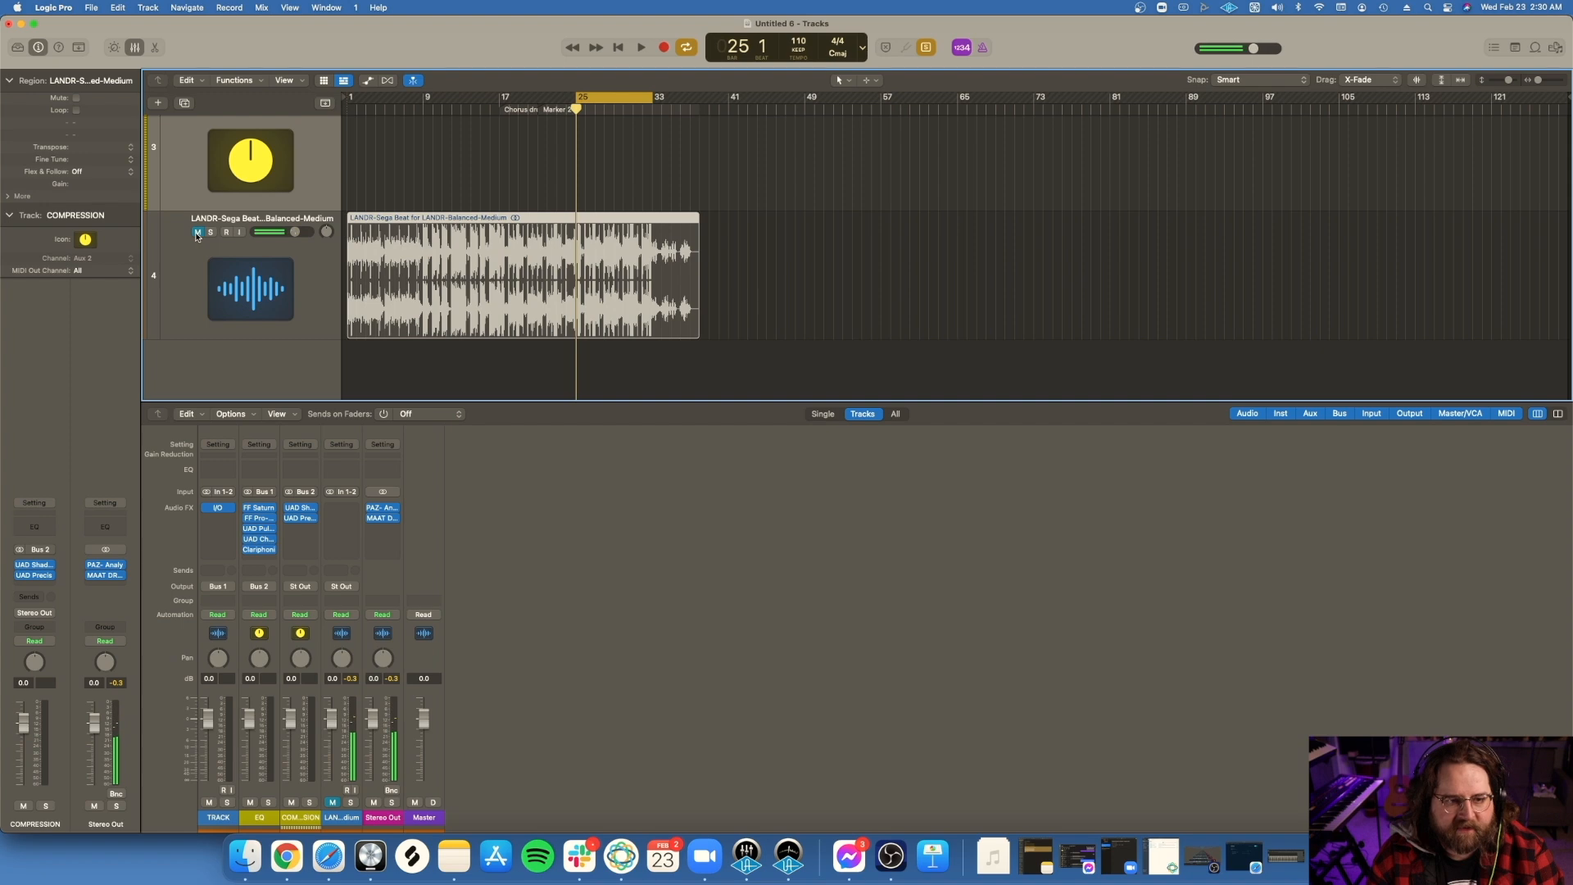
Step: Select the Sega Beat for LANDR region on TRACK and listen to the manual master within the cycle range
{"action": "scroll", "coordinate": [584, 254], "scroll_direction": "up", "scroll_amount": 3}
{"action": "scroll", "coordinate": [584, 254], "scroll_direction": "up", "scroll_amount": 6}
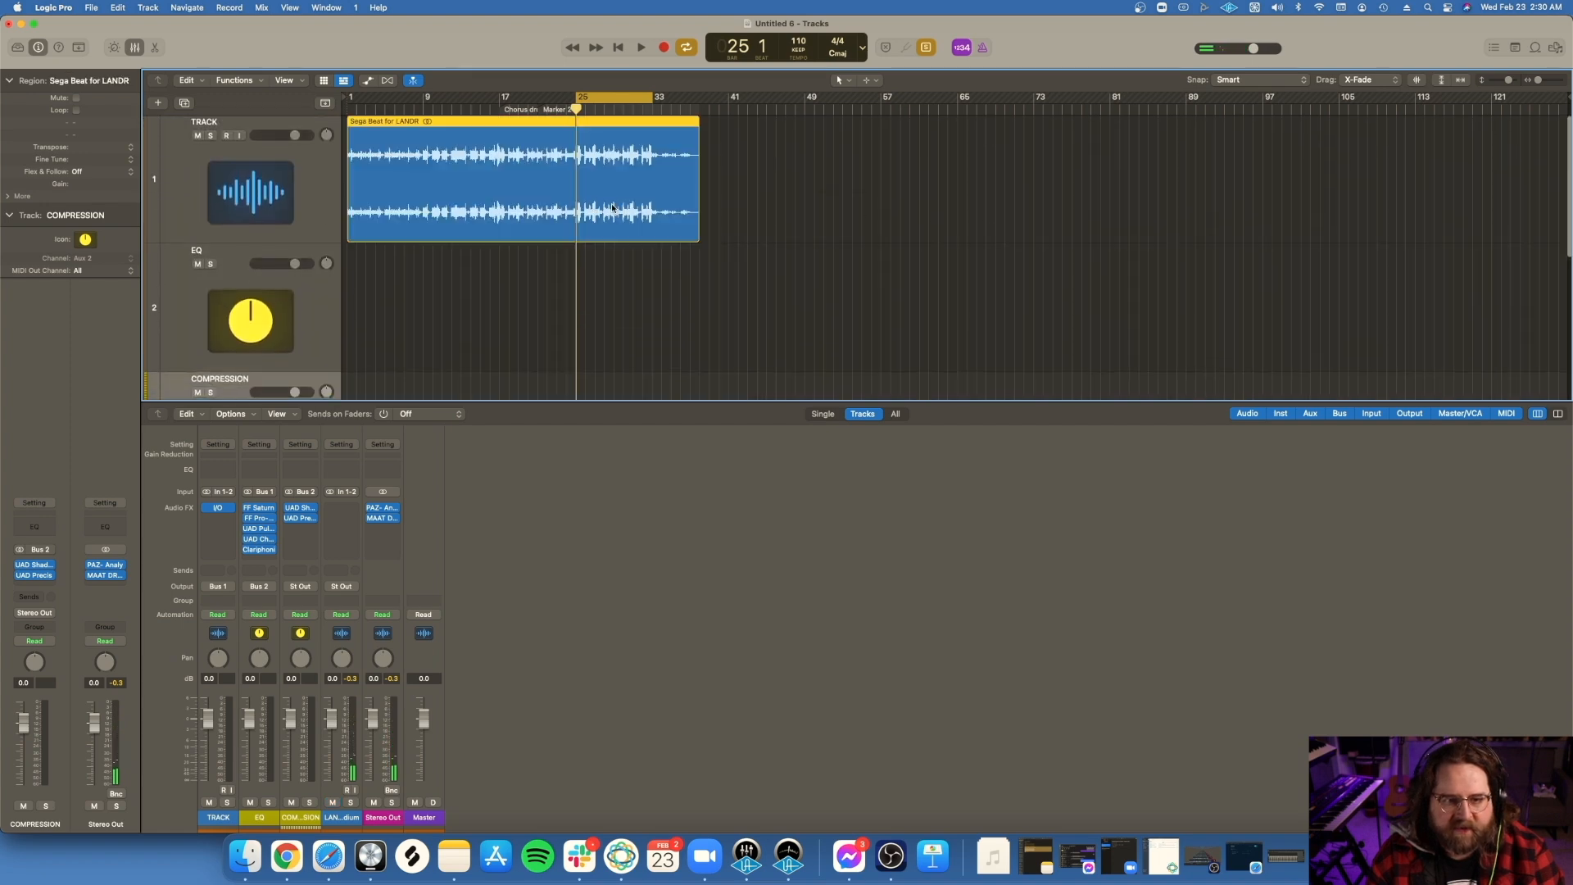
{"action": "key", "text": "space"}
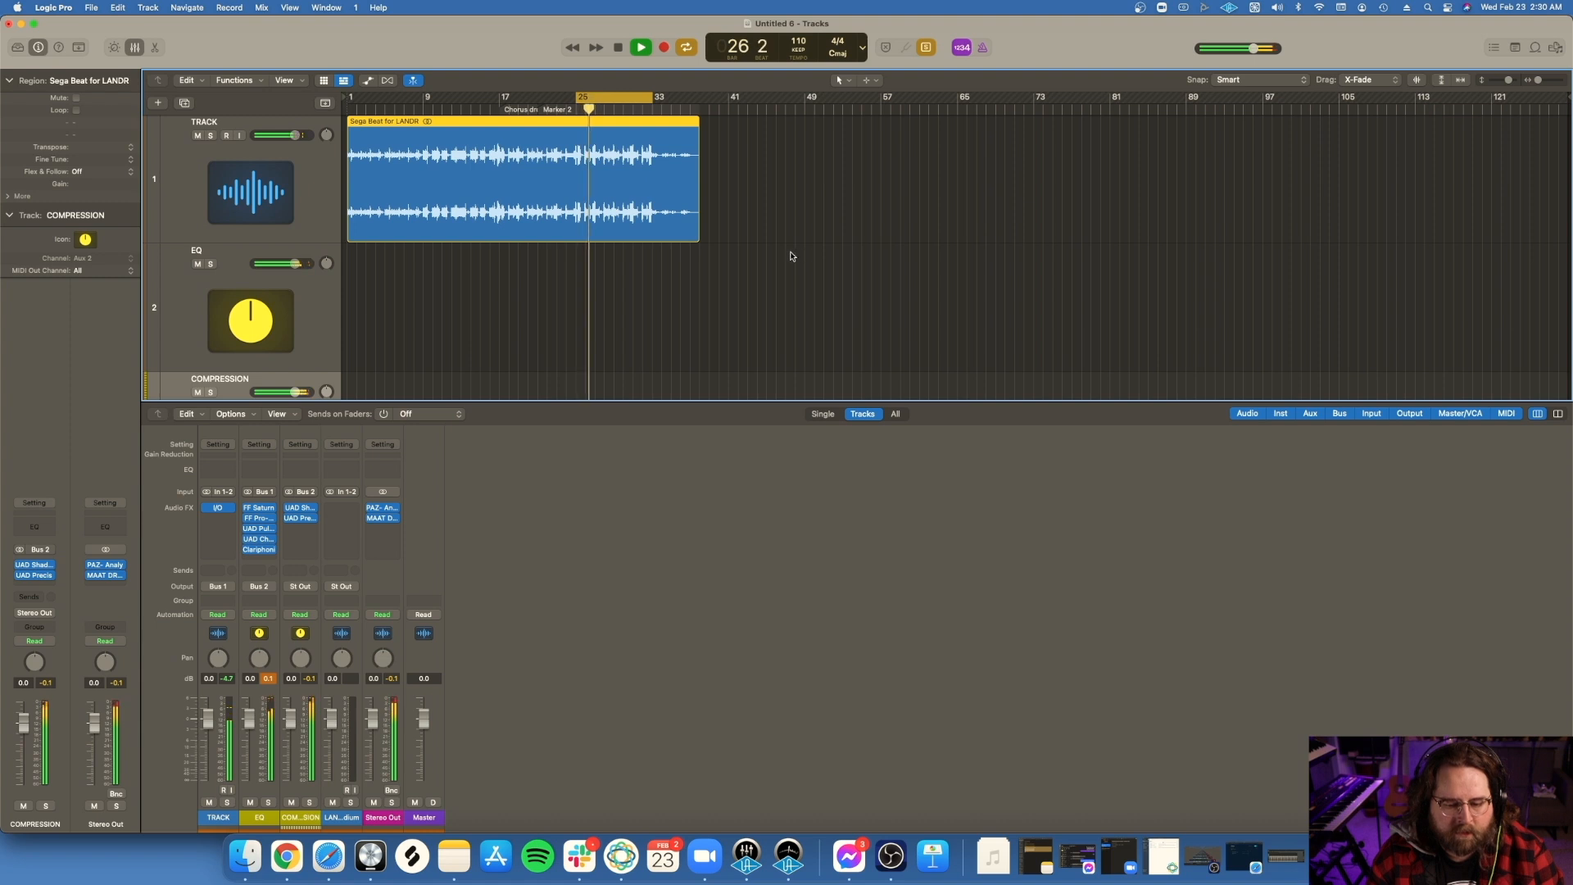
{"action": "scroll", "coordinate": [791, 256], "scroll_direction": "down", "scroll_amount": 1}
{"action": "scroll", "coordinate": [791, 257], "scroll_direction": "up", "scroll_amount": 1}
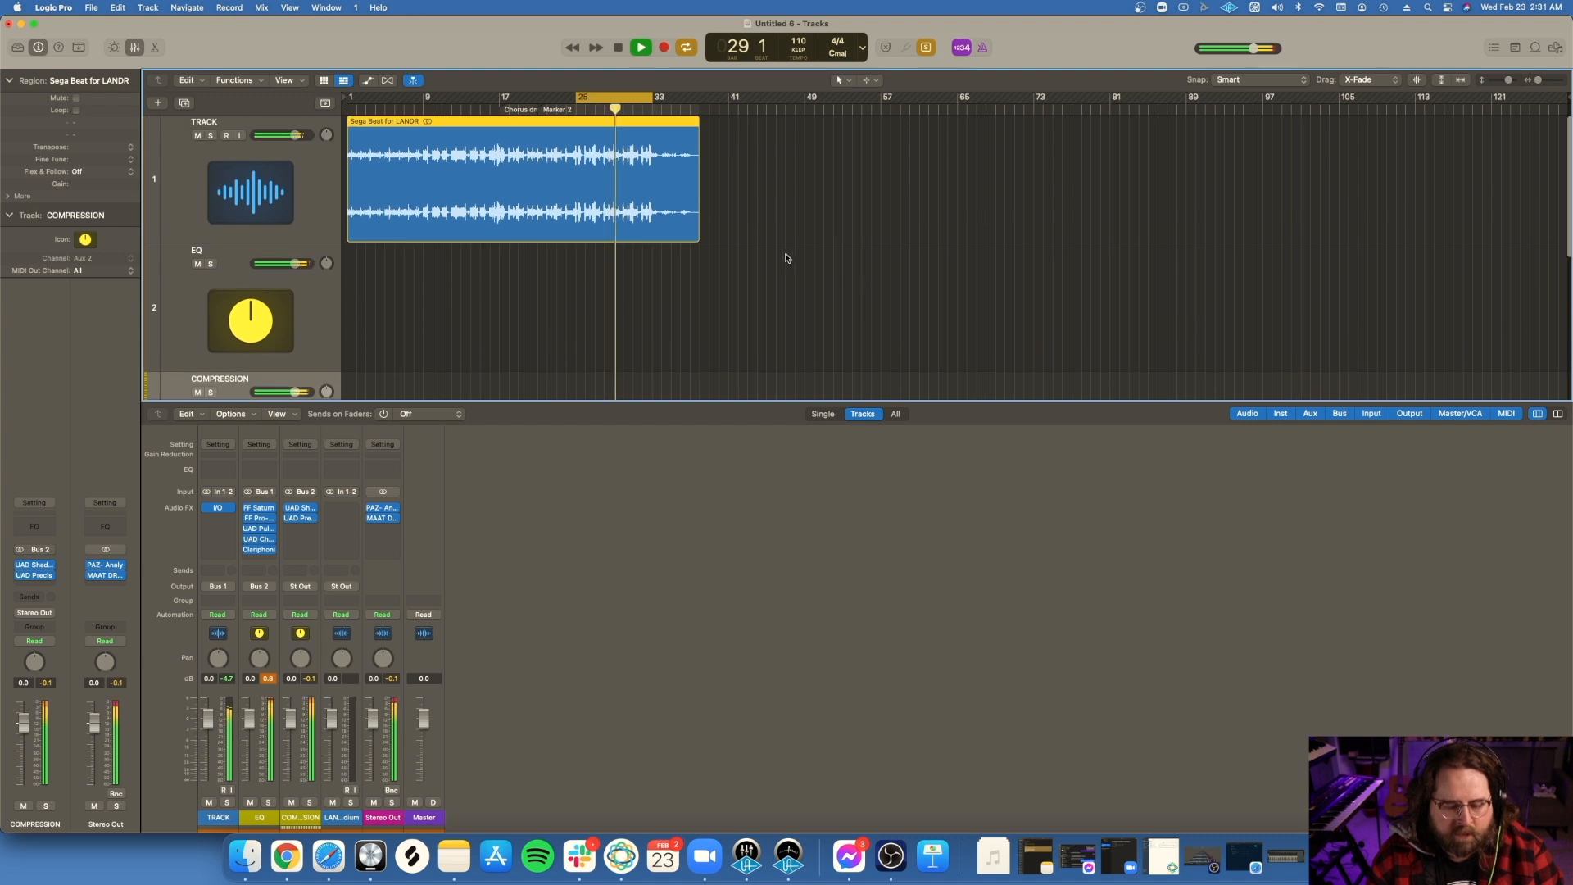
{"action": "scroll", "coordinate": [789, 257], "scroll_direction": "down", "scroll_amount": 4}
{"action": "scroll", "coordinate": [785, 258], "scroll_direction": "up", "scroll_amount": 2}
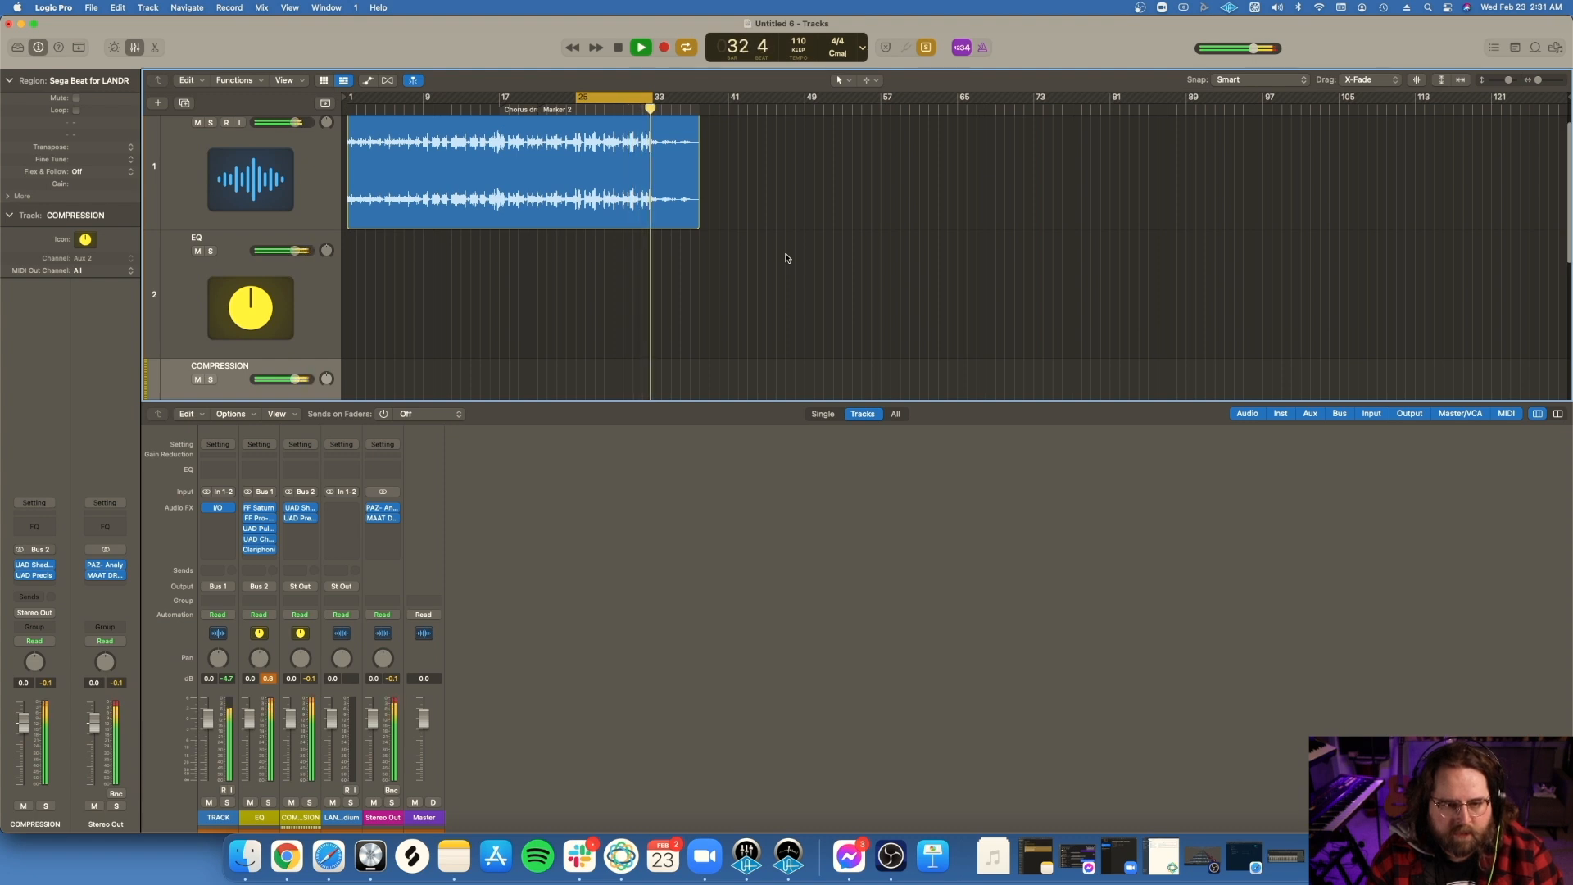
{"action": "key", "text": "space"}
Step: Compare the waveform of the original TRACK region with that of the LANDR master
{"action": "scroll", "coordinate": [786, 258], "scroll_direction": "down", "scroll_amount": 4}
{"action": "scroll", "coordinate": [786, 258], "scroll_direction": "down", "scroll_amount": 3}
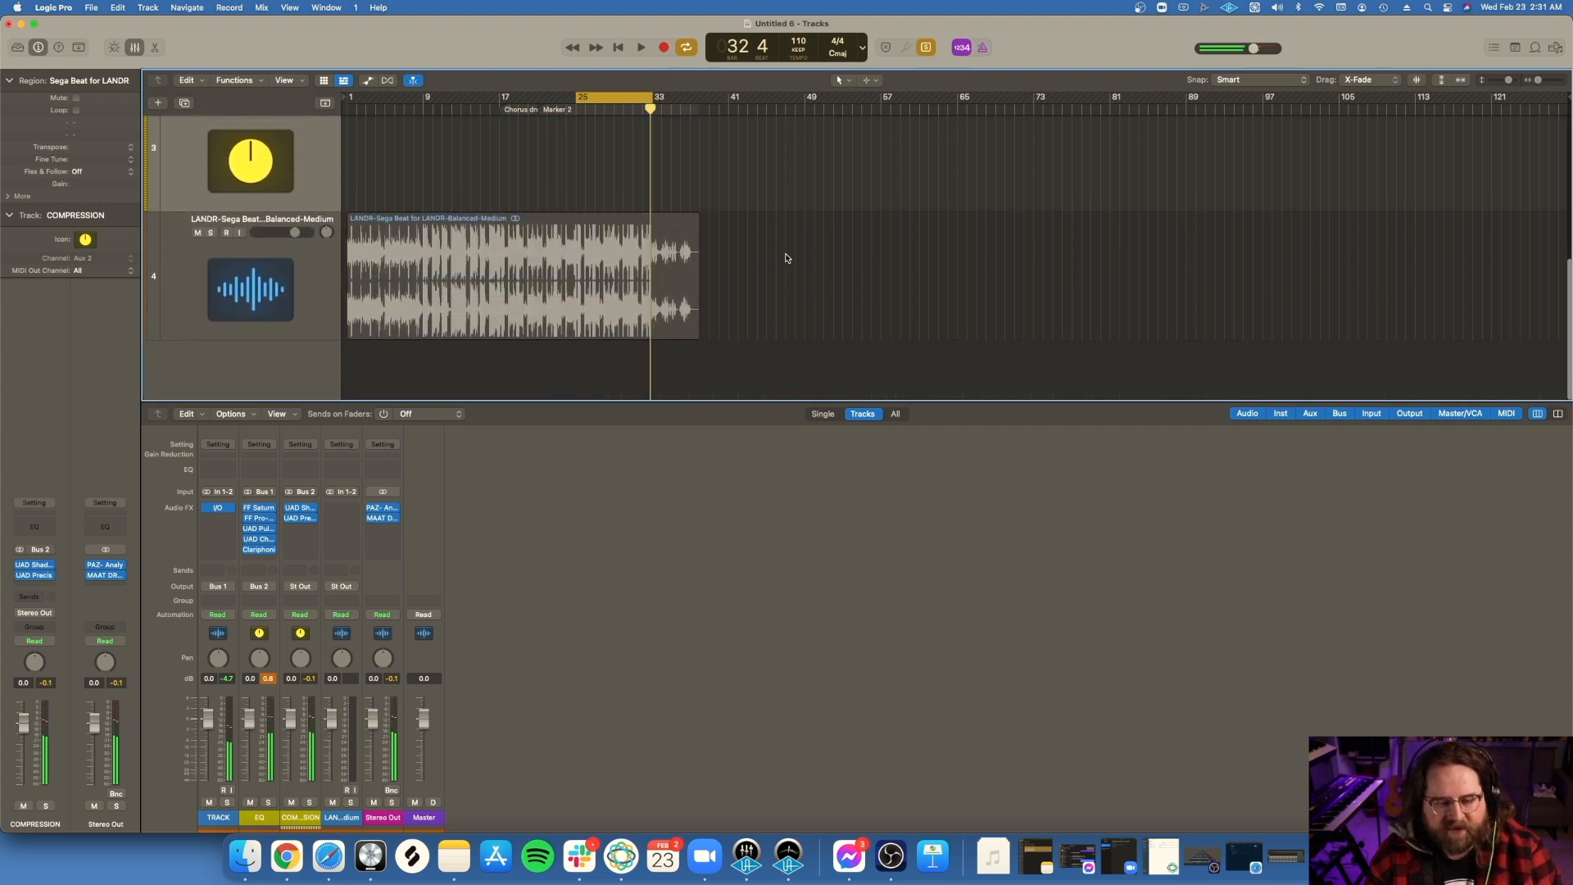
{"action": "scroll", "coordinate": [786, 258], "scroll_direction": "up", "scroll_amount": 8}
{"action": "scroll", "coordinate": [786, 259], "scroll_direction": "down", "scroll_amount": 3}
{"action": "scroll", "coordinate": [786, 258], "scroll_direction": "up", "scroll_amount": 4}
{"action": "scroll", "coordinate": [785, 258], "scroll_direction": "down", "scroll_amount": 3}
{"action": "scroll", "coordinate": [786, 258], "scroll_direction": "up", "scroll_amount": 3}
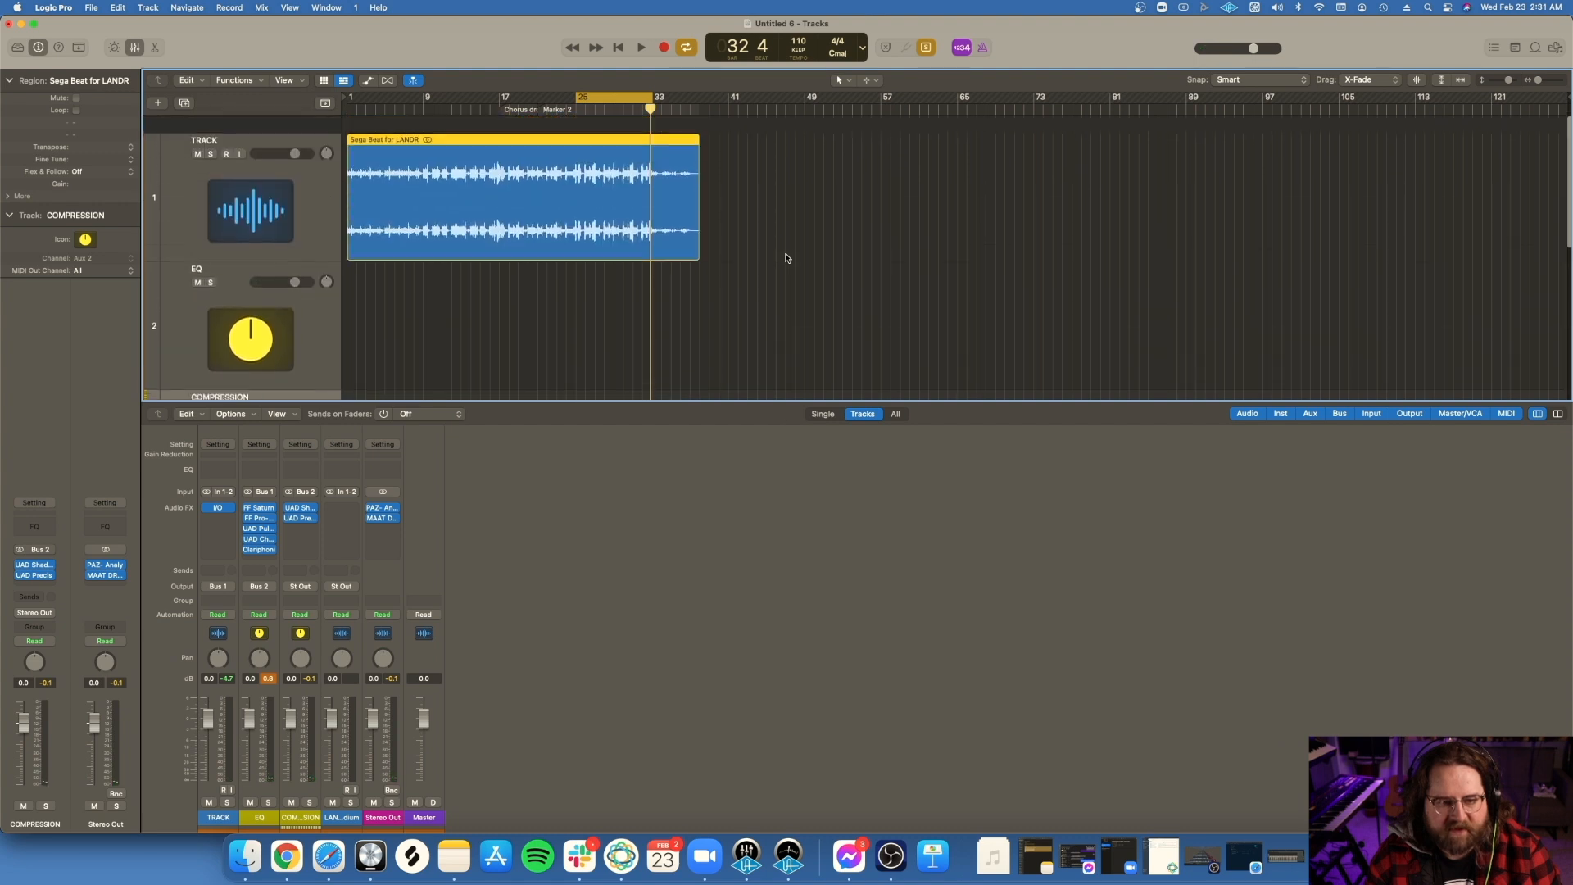
{"action": "scroll", "coordinate": [786, 259], "scroll_direction": "down", "scroll_amount": 1}
{"action": "scroll", "coordinate": [786, 258], "scroll_direction": "down", "scroll_amount": 3}
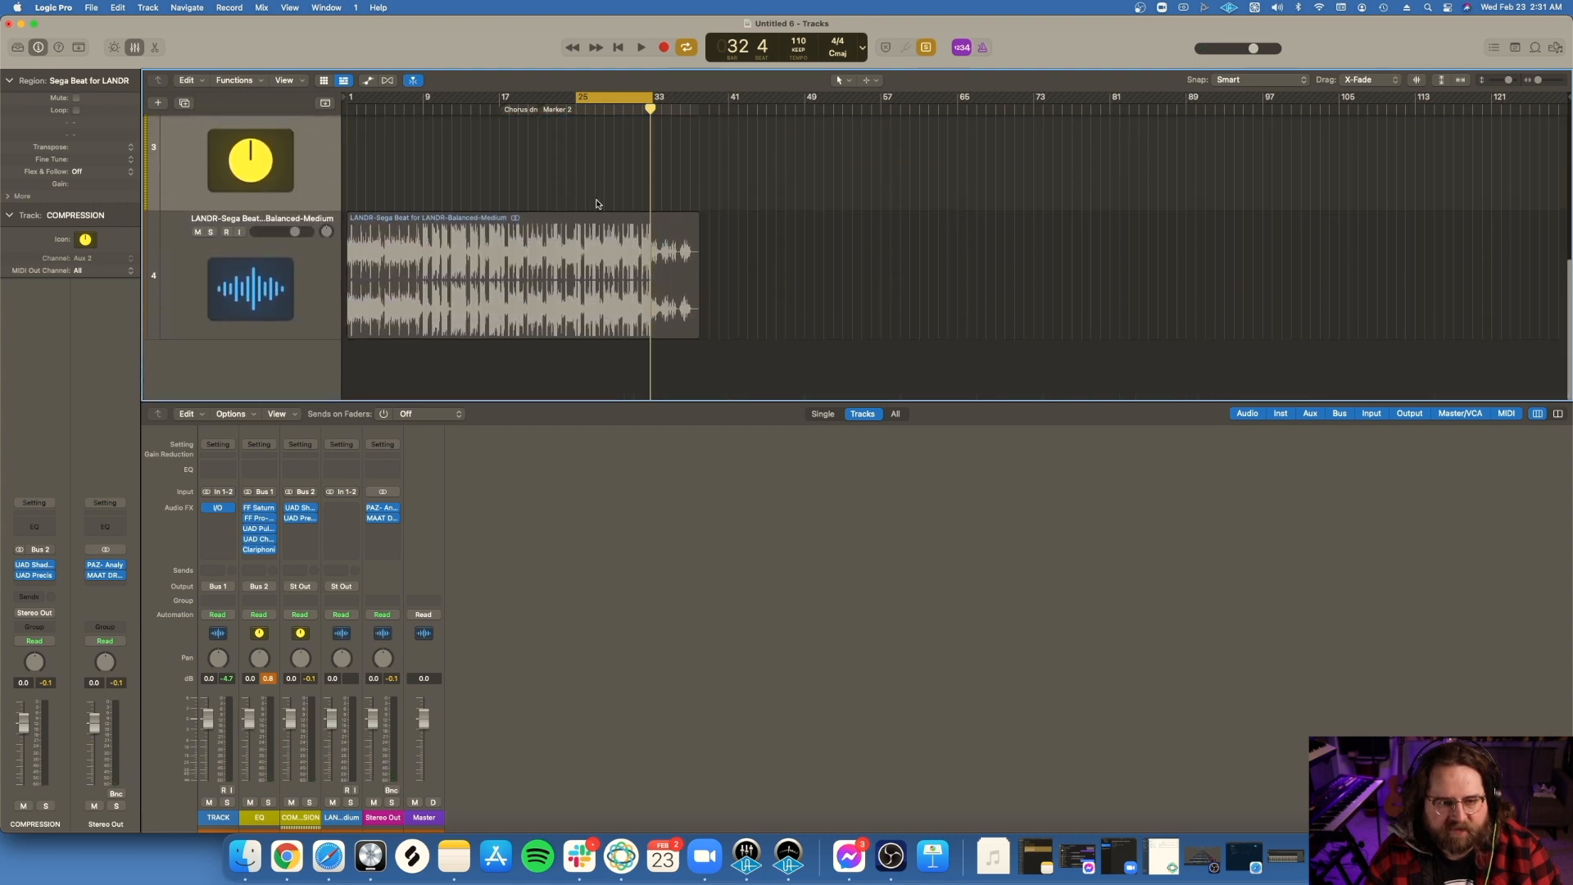
Step: Select the LANDR master region and play it from the start of the cycle range at bar 25
{"action": "left_click", "coordinate": [610, 280]}
{"action": "left_click", "coordinate": [583, 107]}
{"action": "key", "text": "space"}
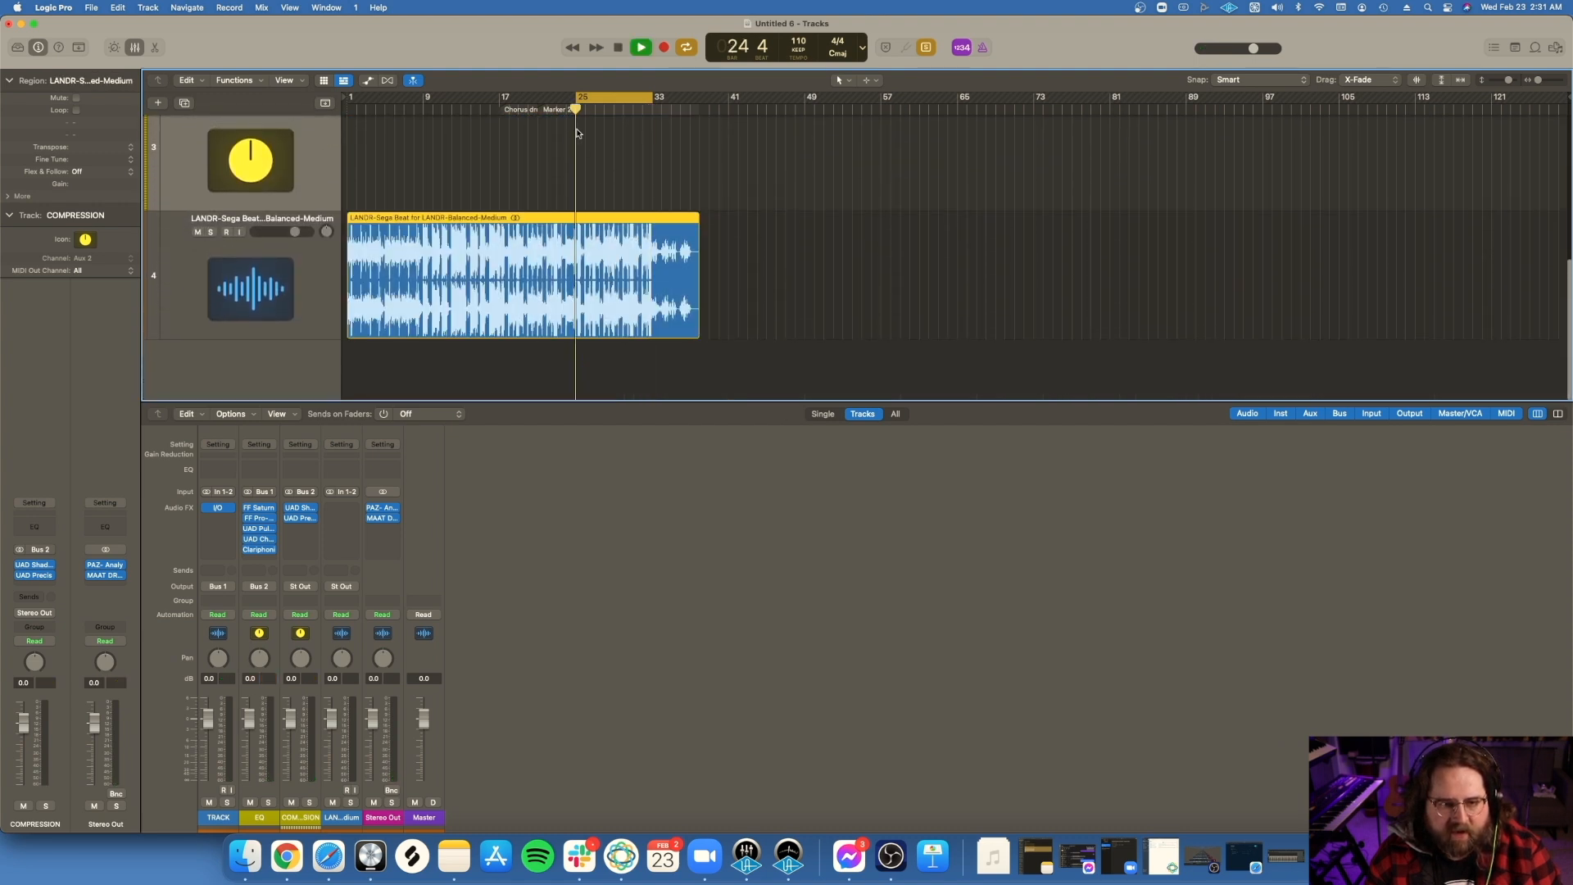
Step: Switch the running playback to the TRACK region, listen to the manual master, and stop playback
{"action": "scroll", "coordinate": [771, 344], "scroll_direction": "up", "scroll_amount": 3}
{"action": "scroll", "coordinate": [770, 344], "scroll_direction": "up", "scroll_amount": 2}
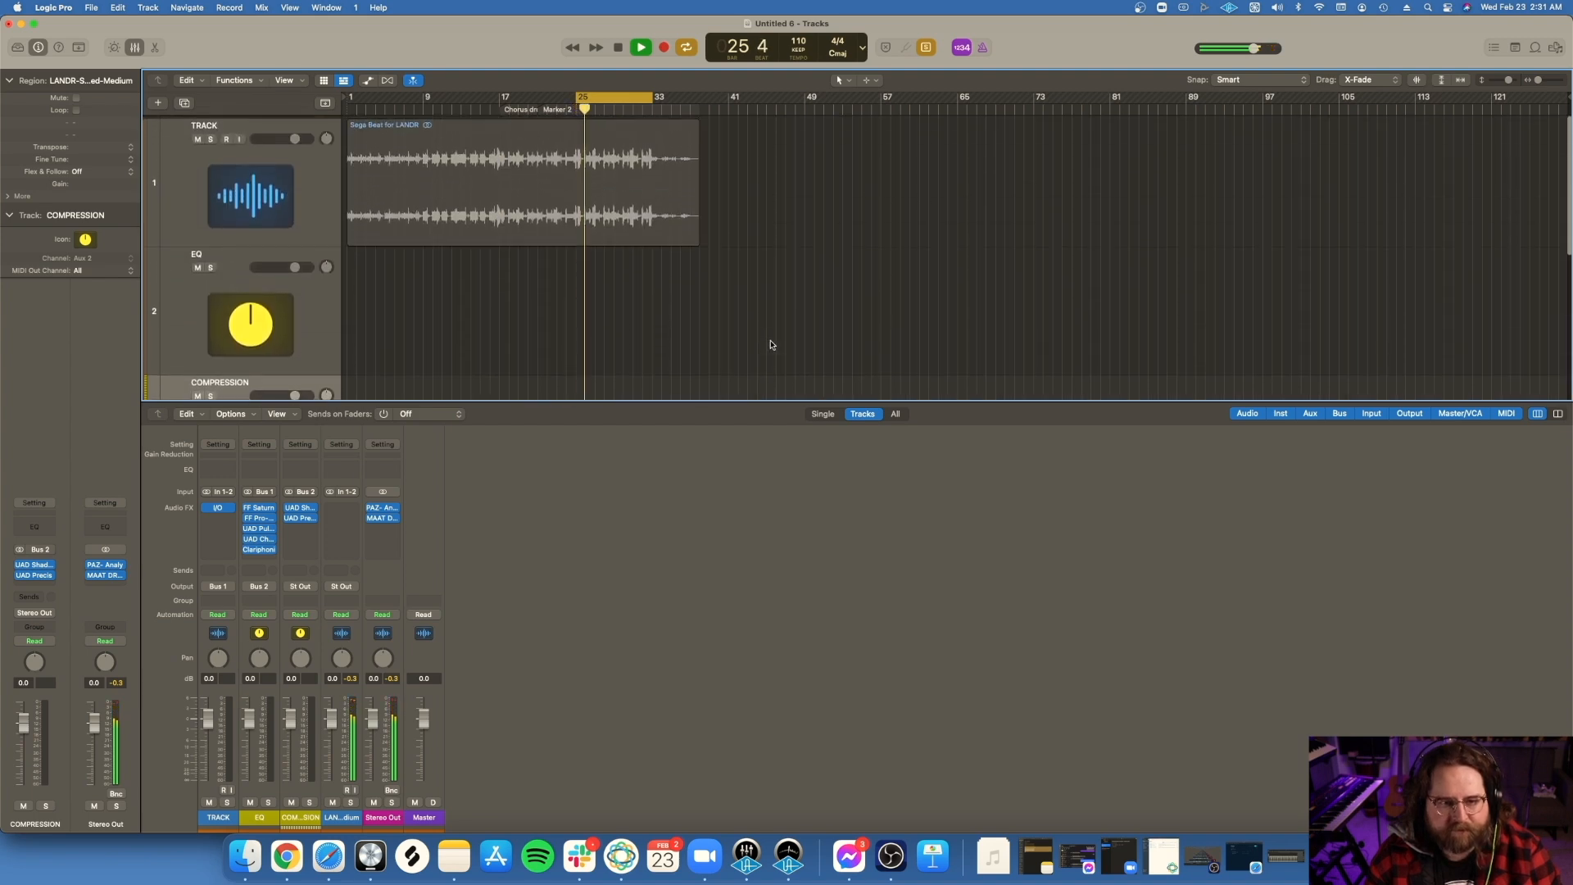
{"action": "left_click", "coordinate": [618, 177]}
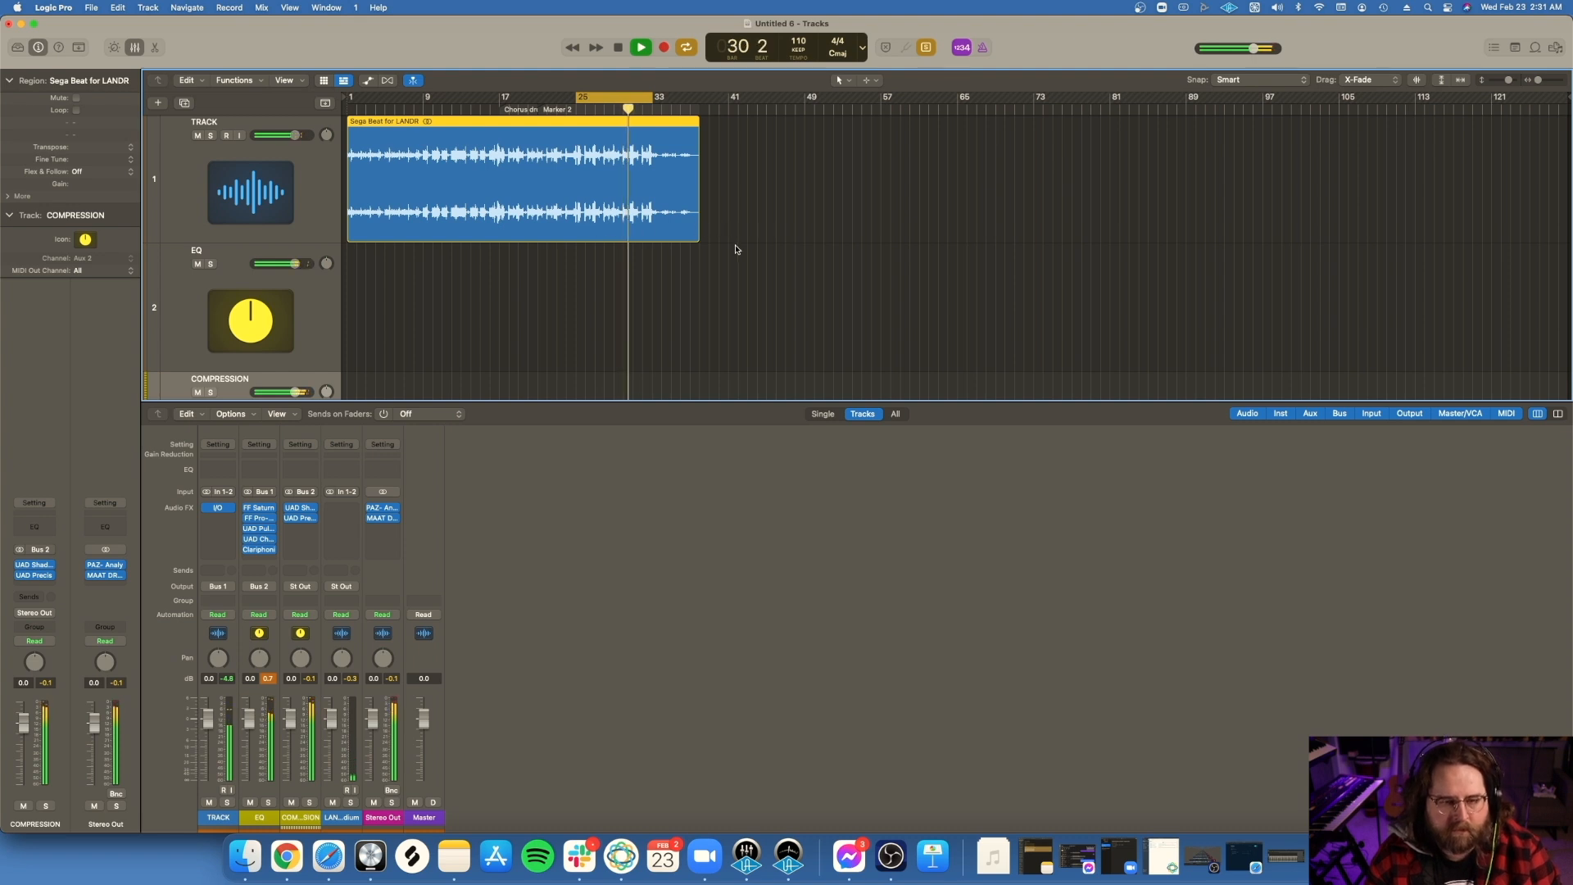
{"action": "scroll", "coordinate": [720, 249], "scroll_direction": "down", "scroll_amount": 5}
{"action": "scroll", "coordinate": [721, 250], "scroll_direction": "up", "scroll_amount": 5}
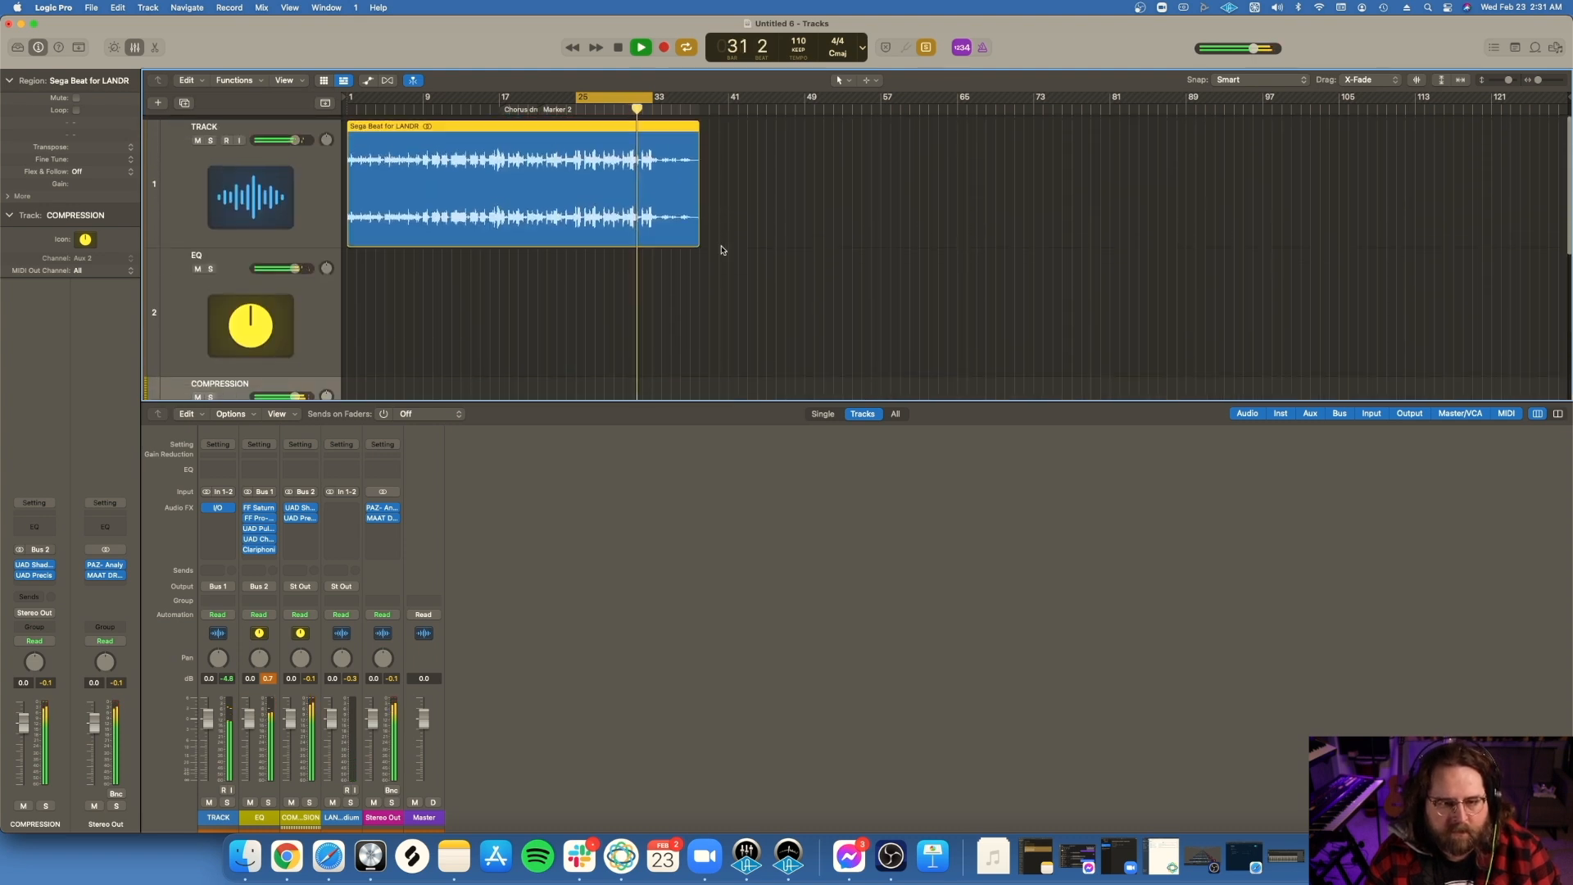
{"action": "scroll", "coordinate": [721, 250], "scroll_direction": "down", "scroll_amount": 3}
{"action": "scroll", "coordinate": [721, 250], "scroll_direction": "up", "scroll_amount": 3}
{"action": "key", "text": "space"}
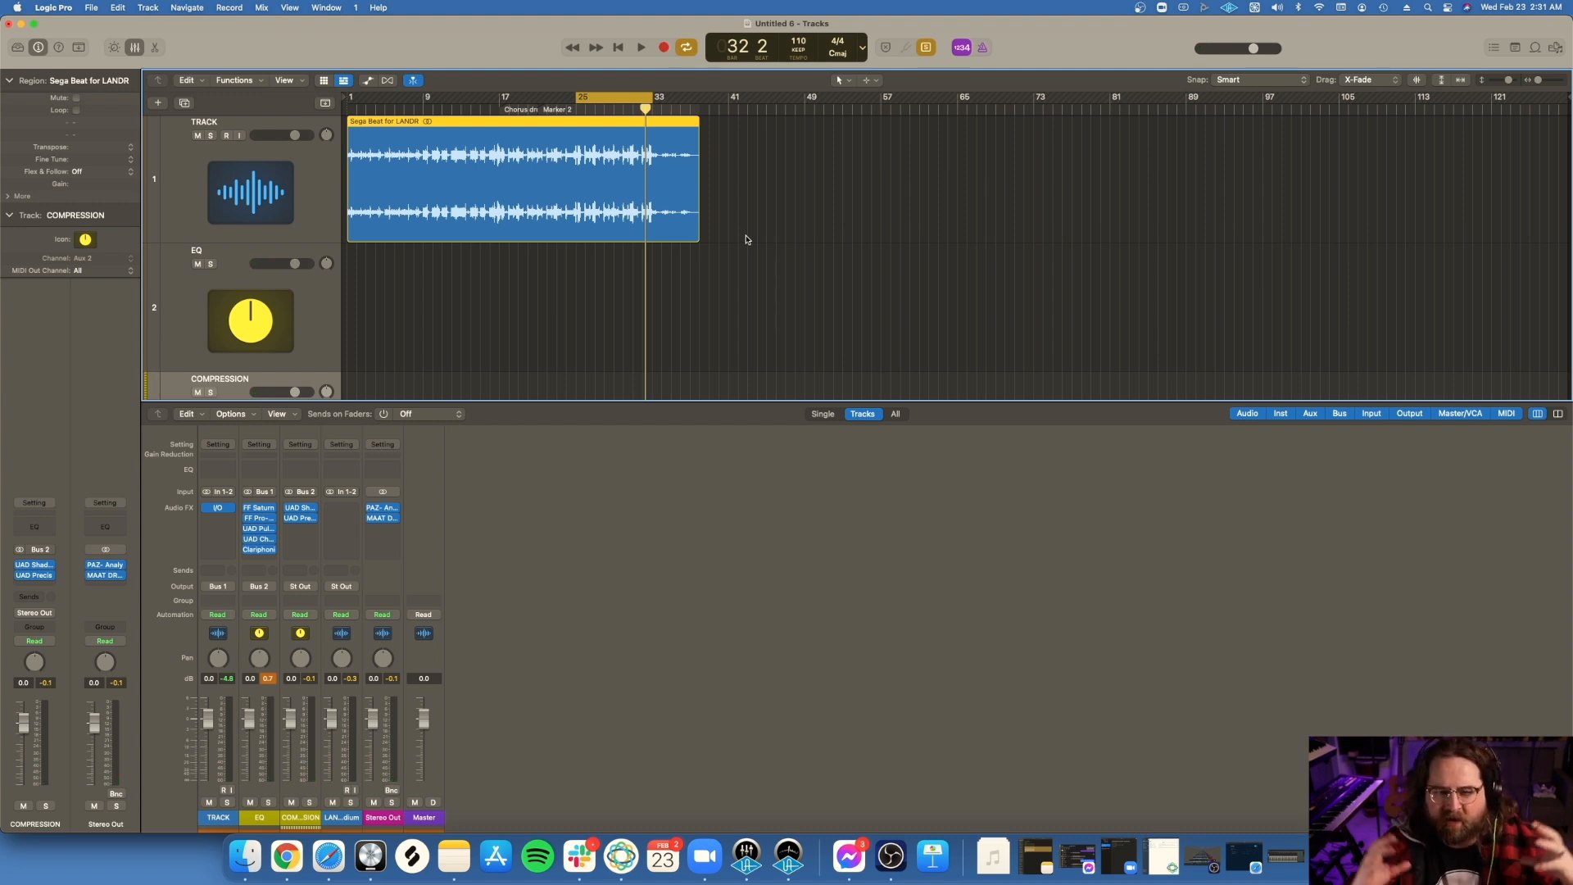
Step: Play the LANDR master in the cycle range and switch to the TRACK region during playback
{"action": "scroll", "coordinate": [746, 239], "scroll_direction": "down", "scroll_amount": 5}
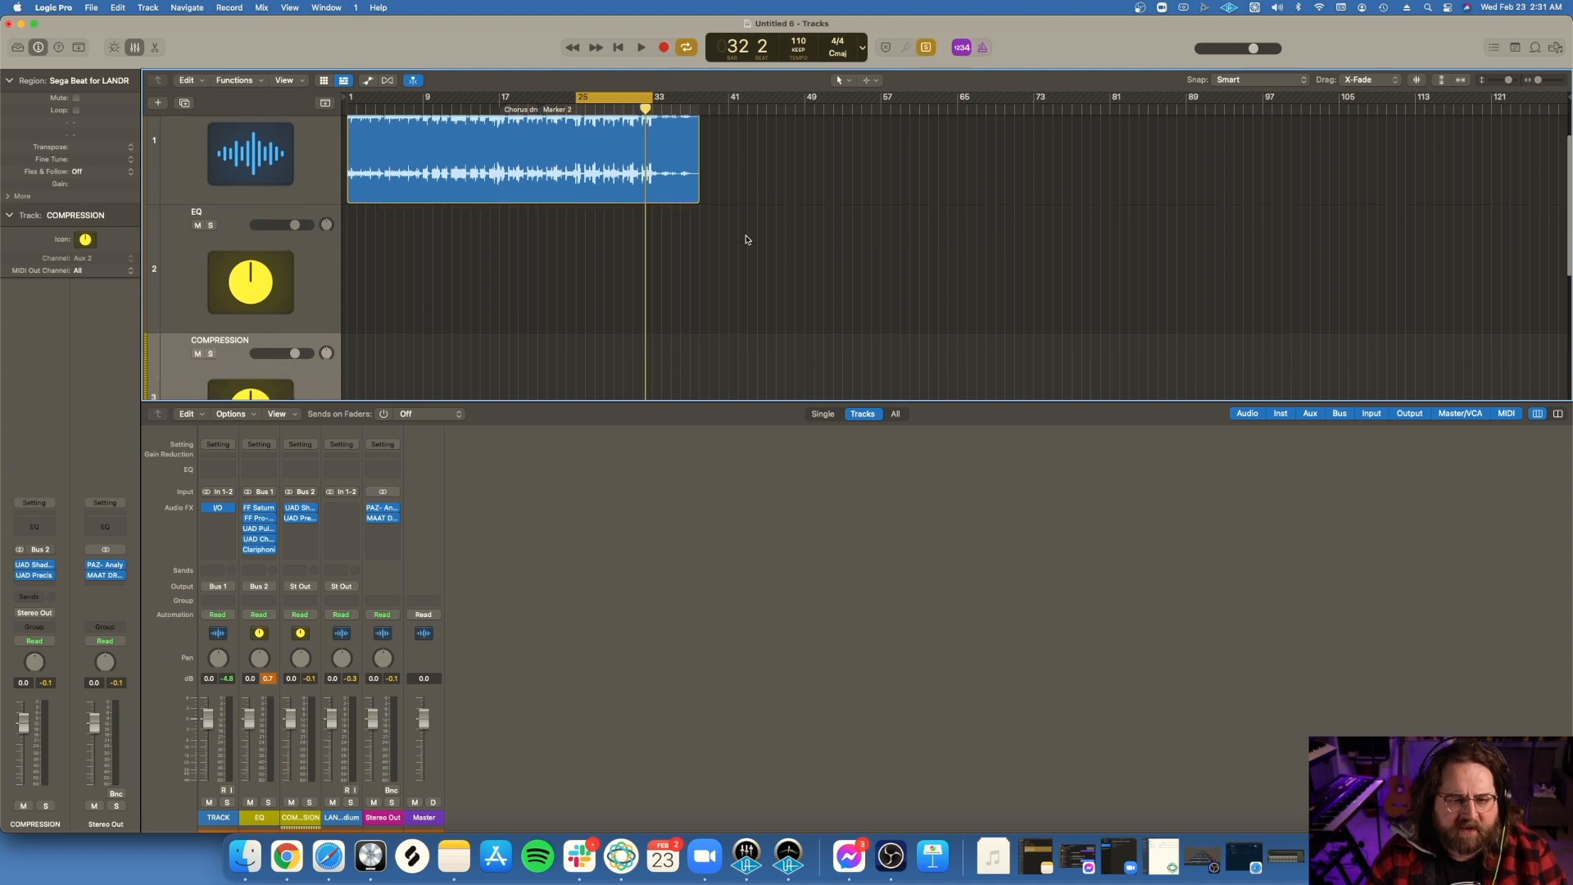
{"action": "scroll", "coordinate": [704, 368], "scroll_direction": "down", "scroll_amount": 3}
{"action": "key", "text": "space"}
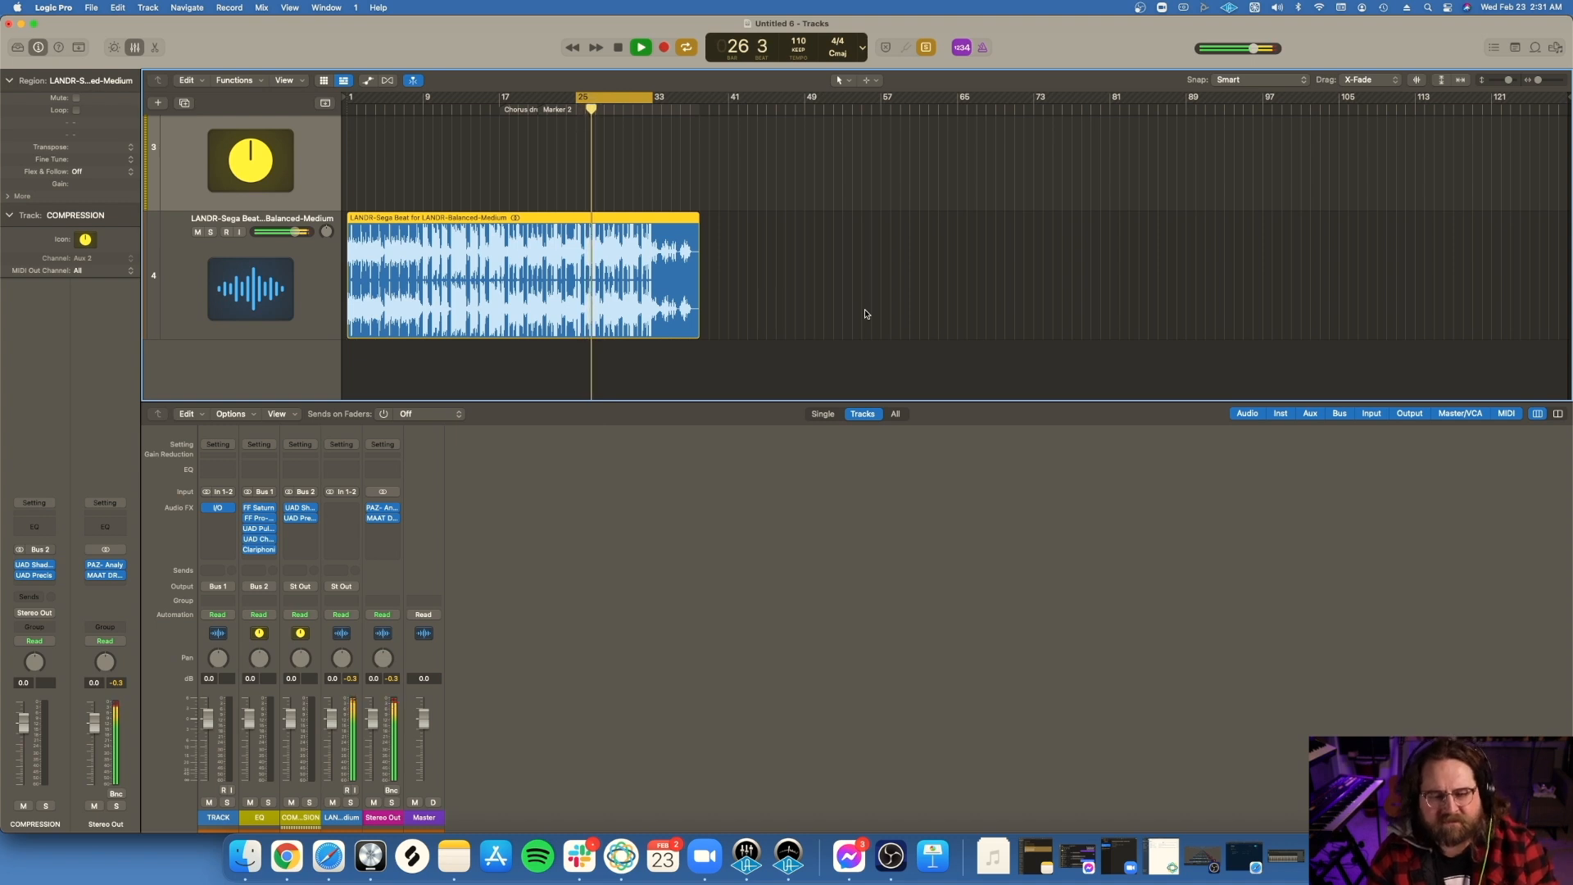
{"action": "scroll", "coordinate": [758, 229], "scroll_direction": "up", "scroll_amount": 5}
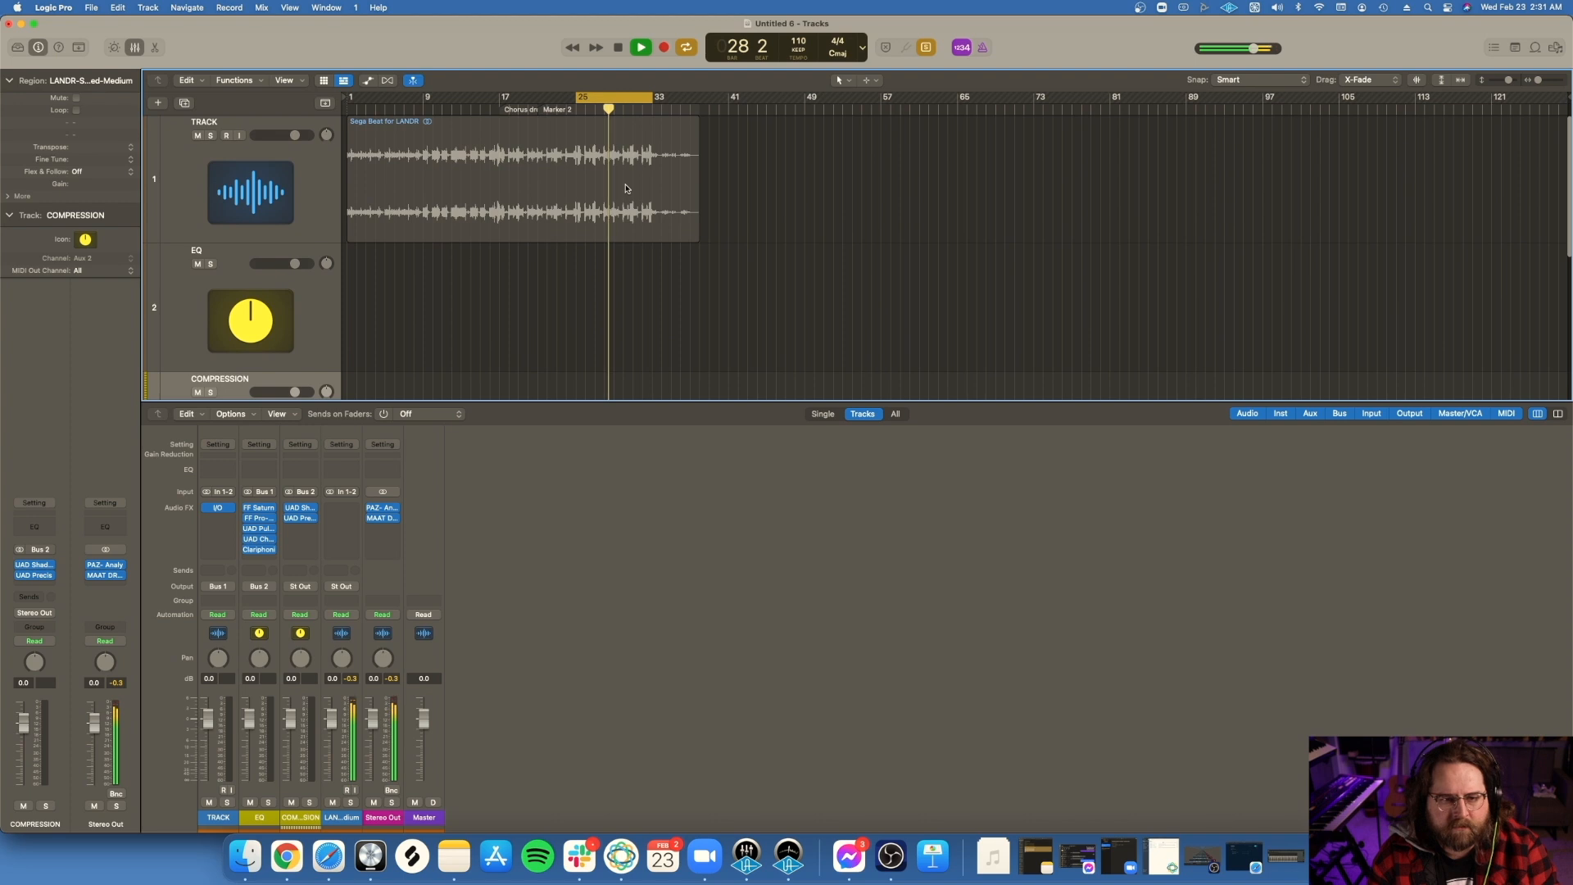
{"action": "left_click", "coordinate": [627, 187]}
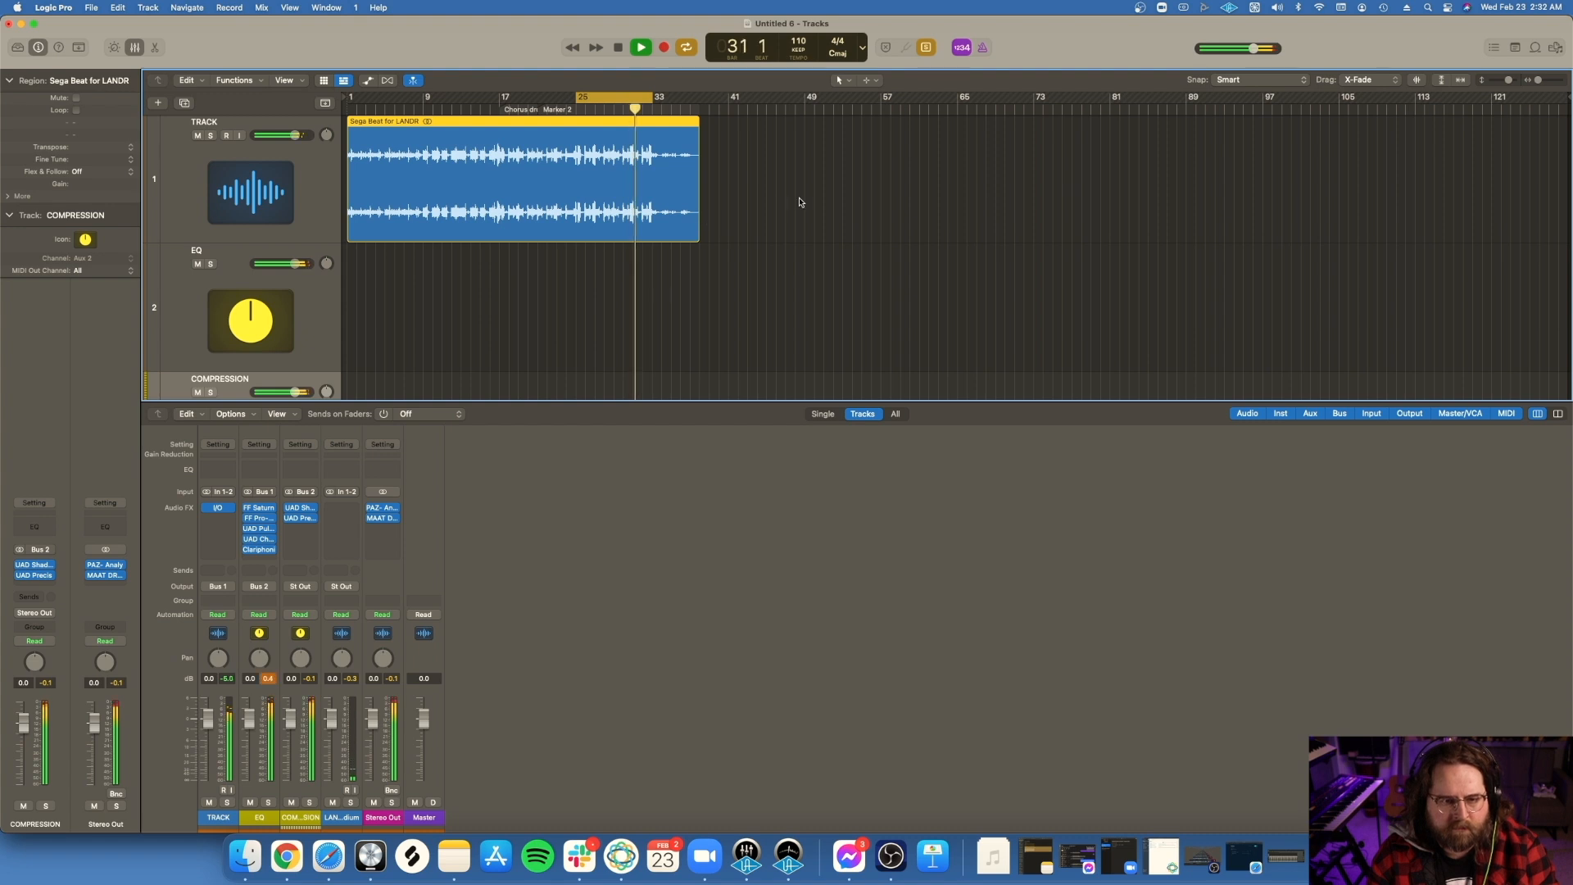
Step: Switch the running playback back to the LANDR master region
{"action": "scroll", "coordinate": [799, 201], "scroll_direction": "down", "scroll_amount": 3}
{"action": "scroll", "coordinate": [801, 202], "scroll_direction": "down", "scroll_amount": 2}
{"action": "left_click", "coordinate": [772, 211]}
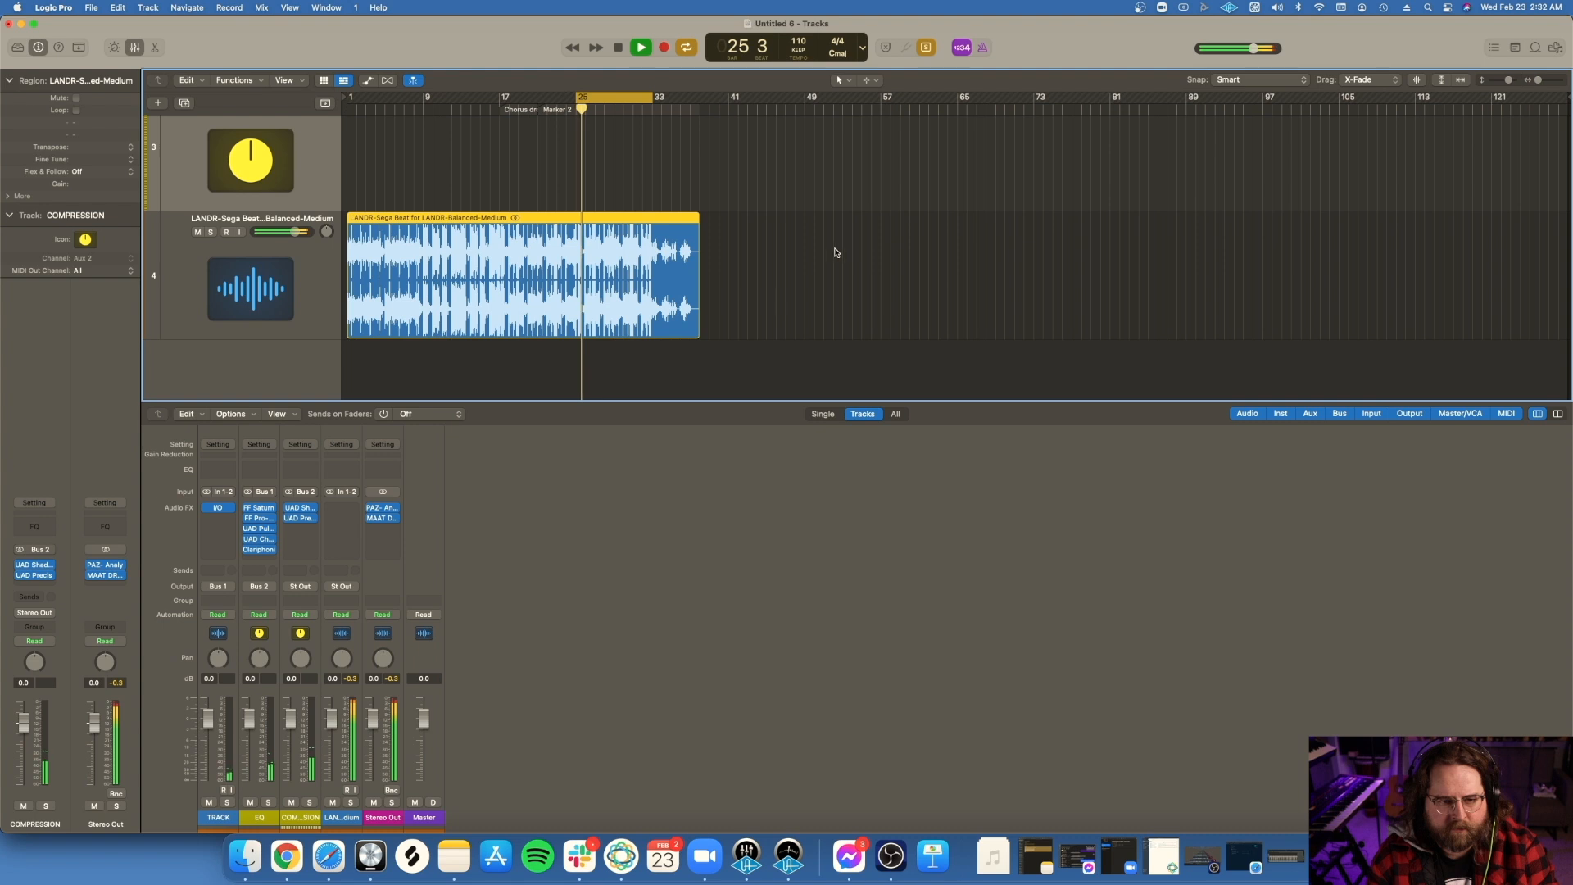
Step: Return the running playback to the TRACK region, listen to the manual master again, and stop playback
{"action": "scroll", "coordinate": [724, 236], "scroll_direction": "up", "scroll_amount": 1}
{"action": "scroll", "coordinate": [721, 236], "scroll_direction": "up", "scroll_amount": 5}
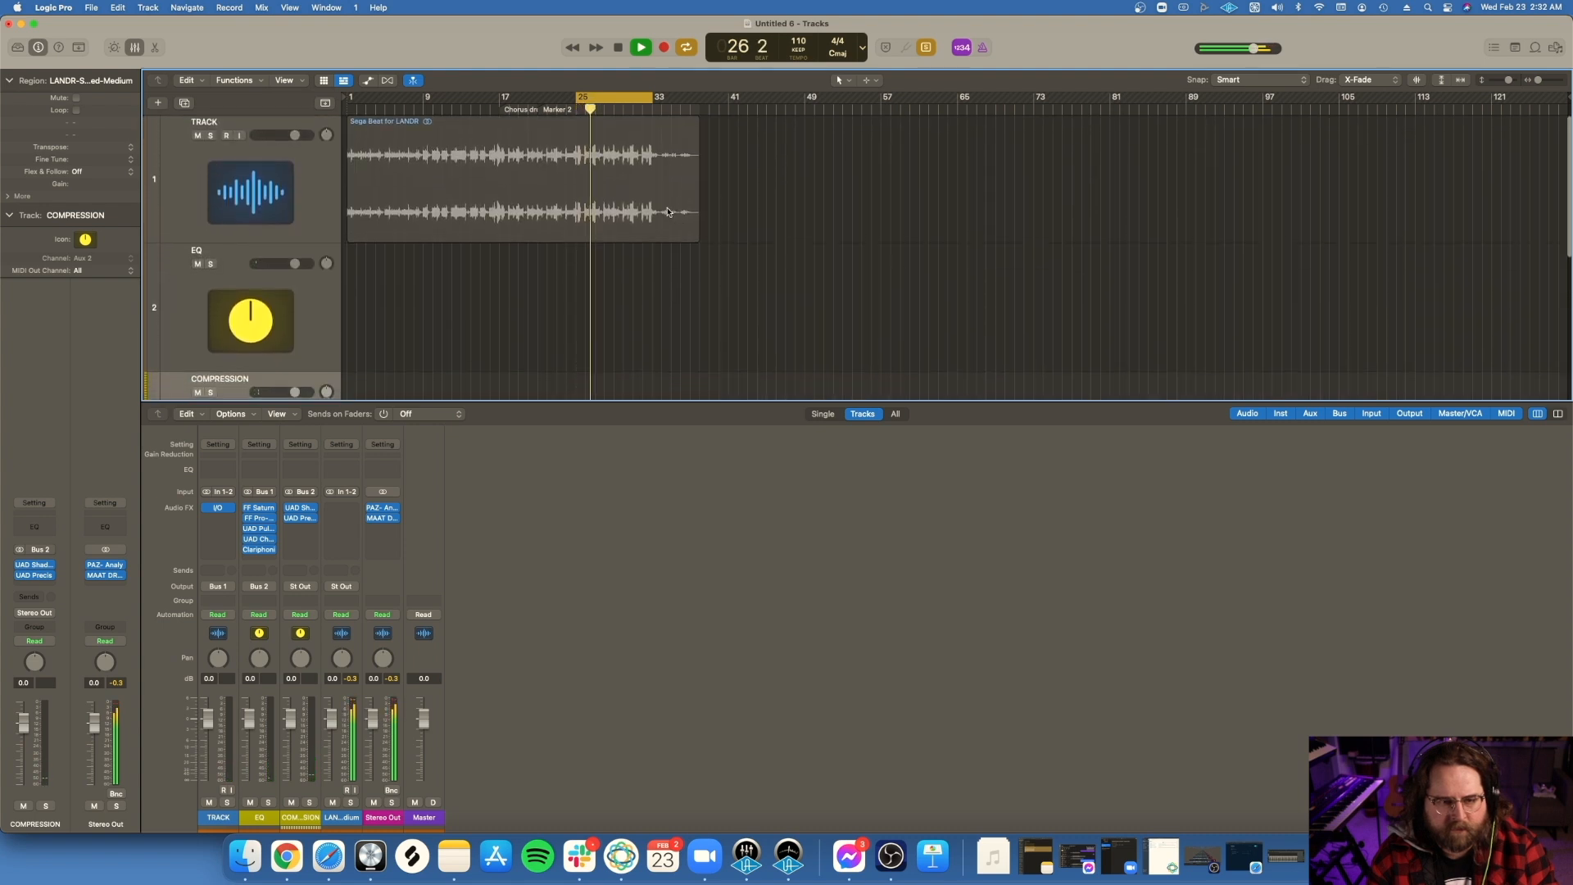
{"action": "left_click", "coordinate": [628, 186]}
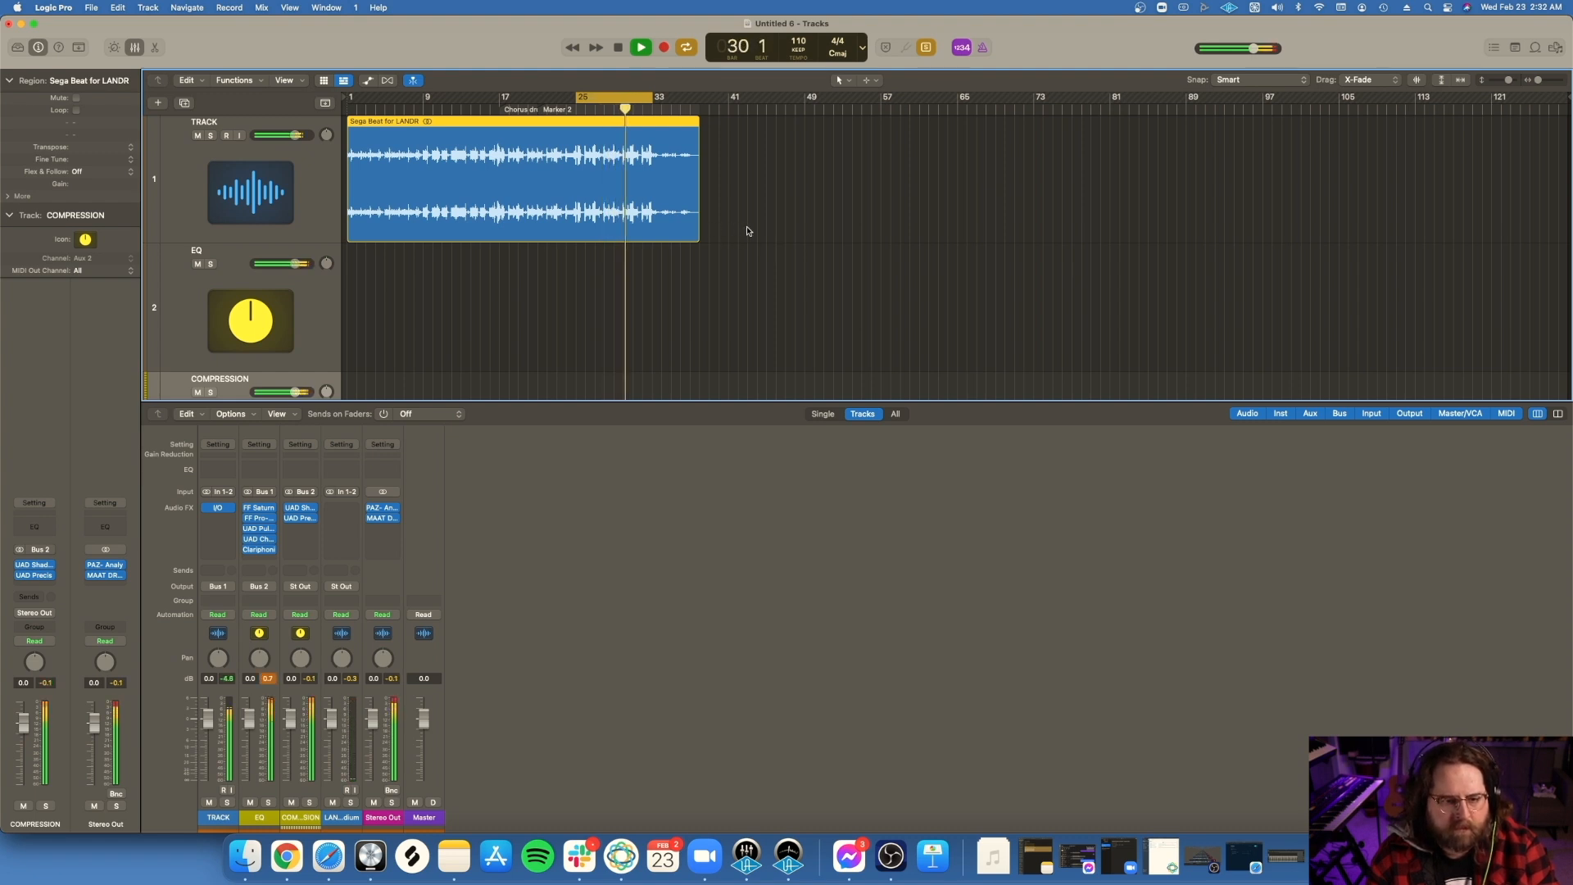
{"action": "scroll", "coordinate": [746, 231], "scroll_direction": "down", "scroll_amount": 5}
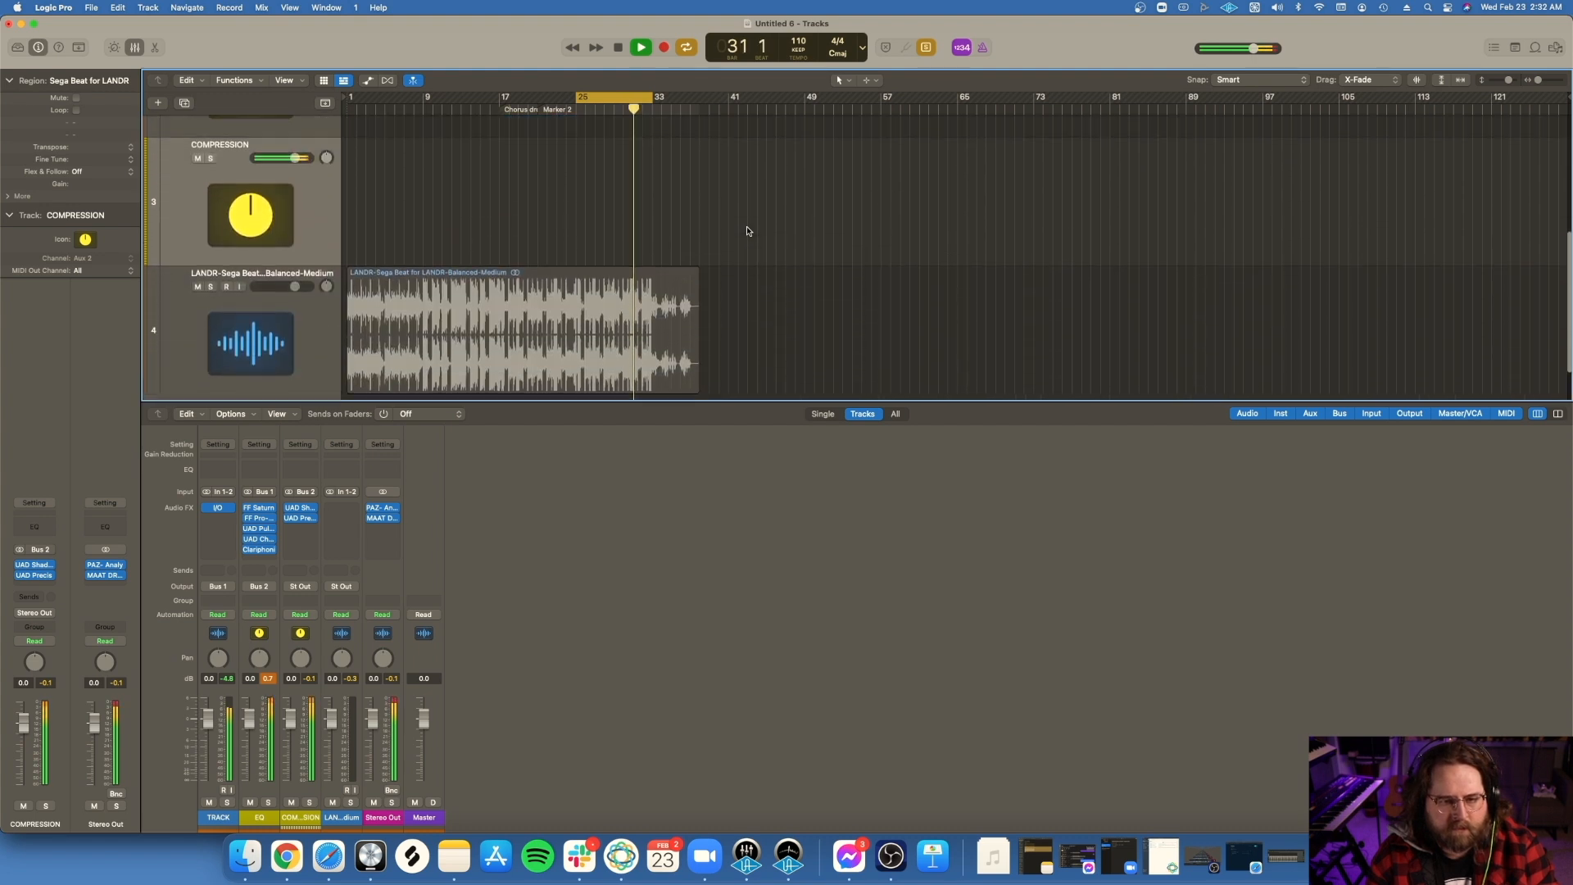
{"action": "scroll", "coordinate": [747, 231], "scroll_direction": "up", "scroll_amount": 2}
{"action": "scroll", "coordinate": [747, 231], "scroll_direction": "down", "scroll_amount": 3}
{"action": "scroll", "coordinate": [747, 231], "scroll_direction": "up", "scroll_amount": 4}
{"action": "key", "text": "space"}
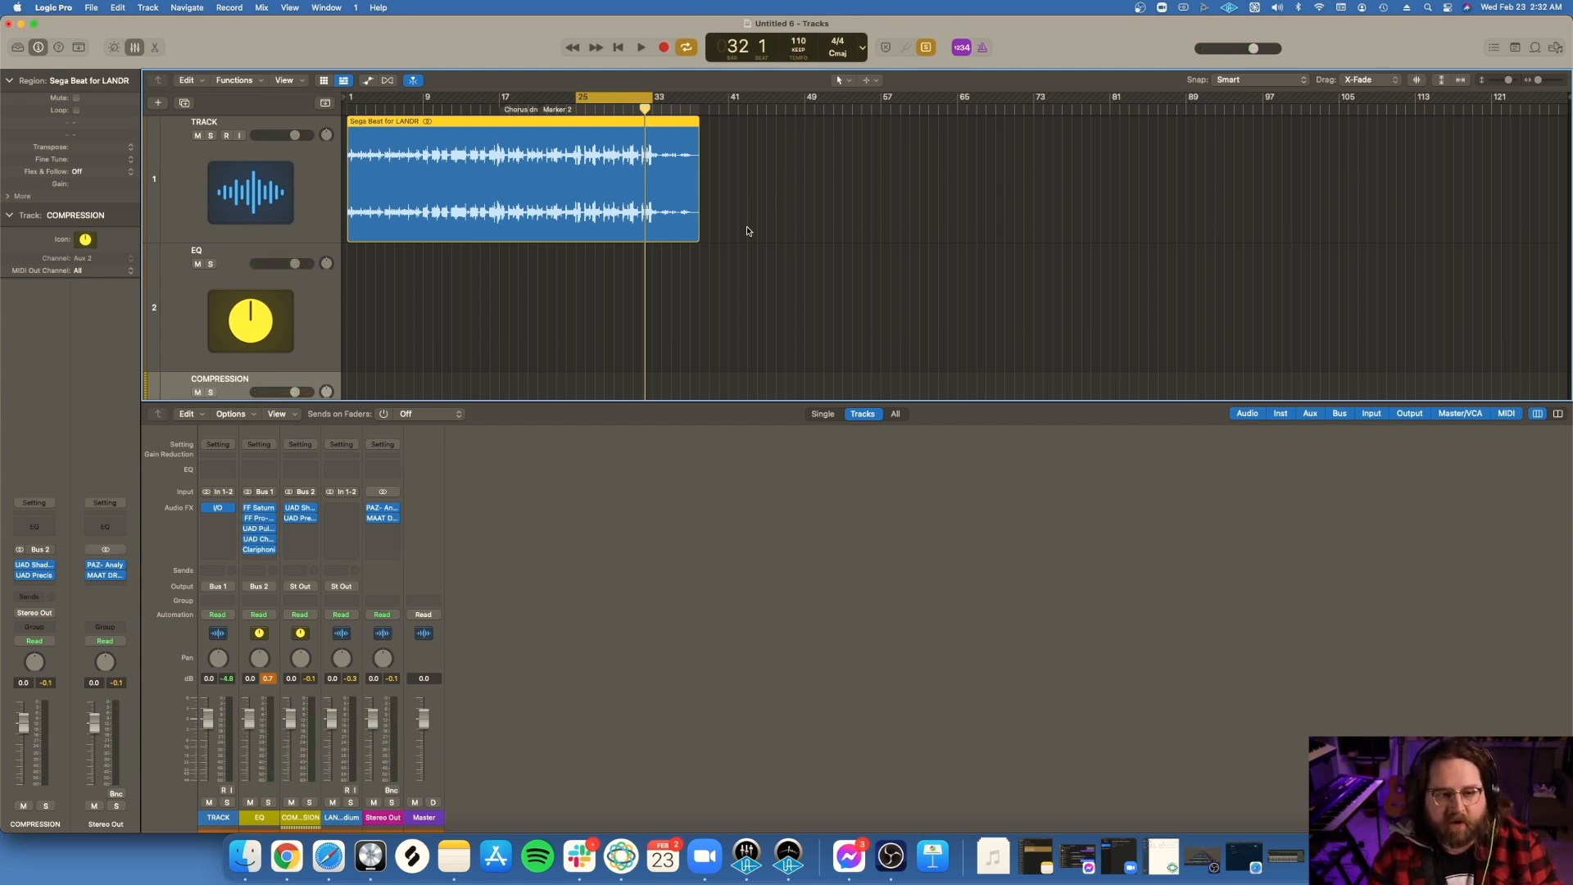
Step: Review the LANDR master's waveform against the original TRACK region while playback is stopped
{"action": "scroll", "coordinate": [747, 231], "scroll_direction": "down", "scroll_amount": 3}
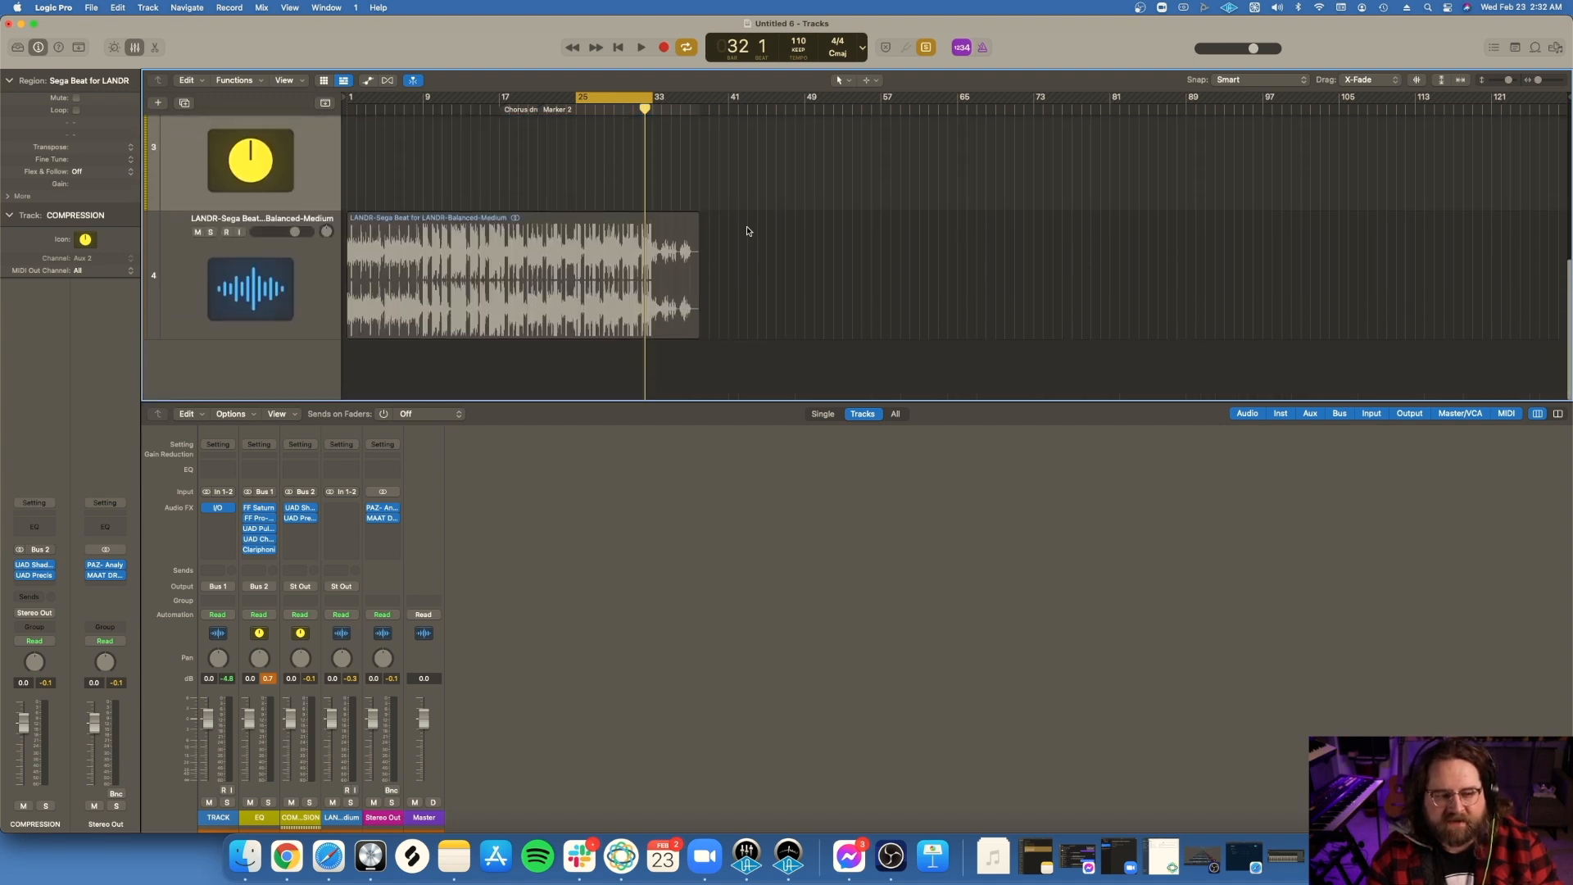
{"action": "scroll", "coordinate": [747, 231], "scroll_direction": "up", "scroll_amount": 3}
{"action": "scroll", "coordinate": [747, 231], "scroll_direction": "down", "scroll_amount": 5}
{"action": "scroll", "coordinate": [747, 231], "scroll_direction": "up", "scroll_amount": 5}
{"action": "scroll", "coordinate": [748, 231], "scroll_direction": "down", "scroll_amount": 2}
{"action": "scroll", "coordinate": [747, 231], "scroll_direction": "down", "scroll_amount": 3}
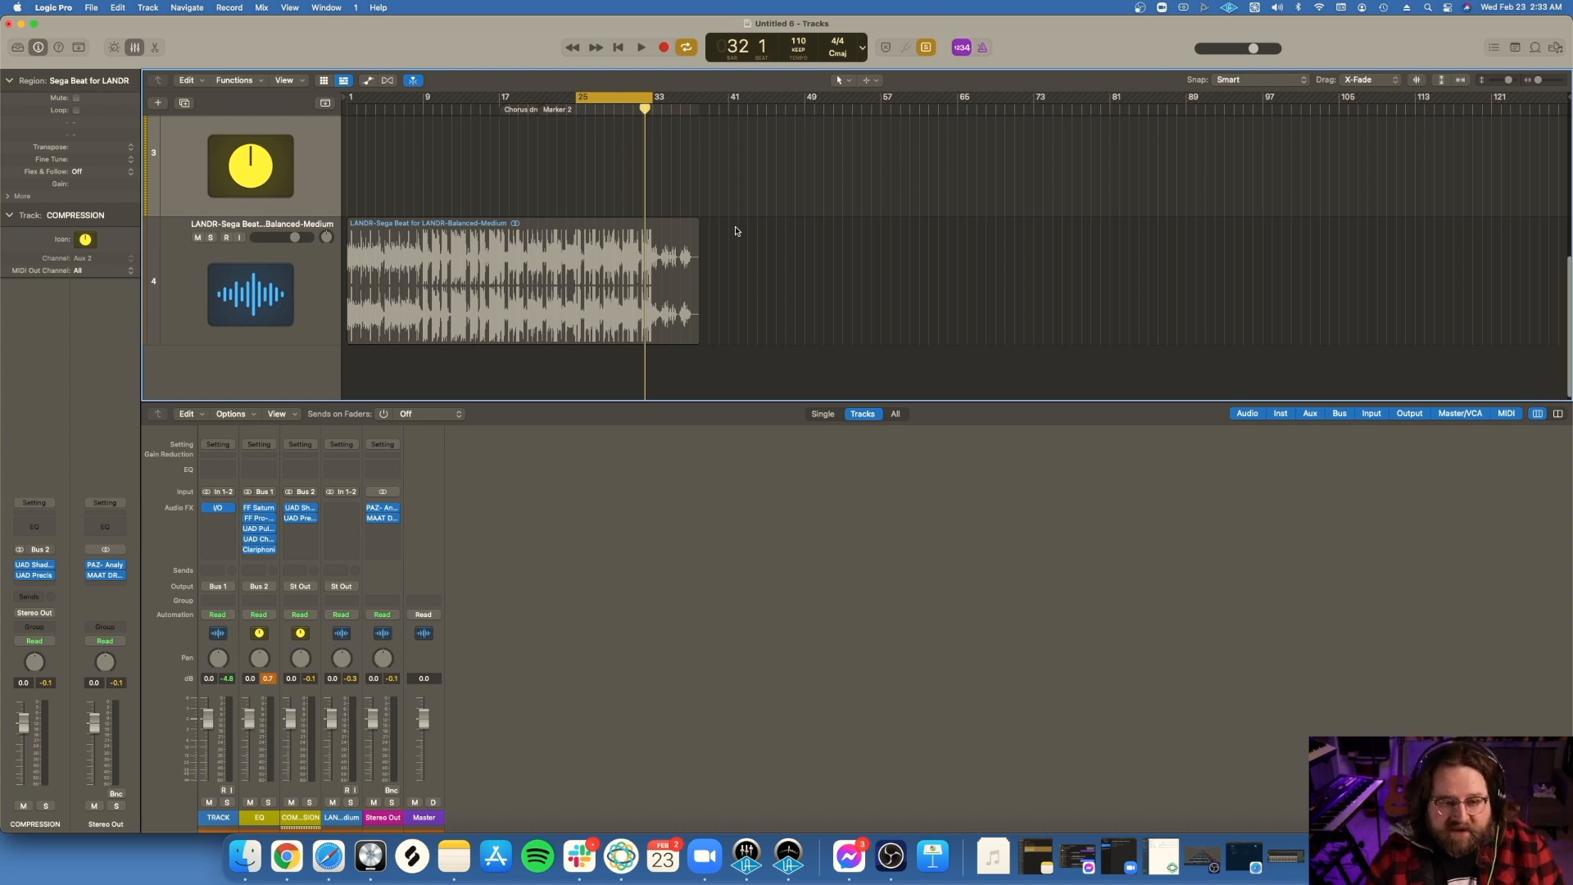
{"action": "scroll", "coordinate": [736, 231], "scroll_direction": "up", "scroll_amount": 1}
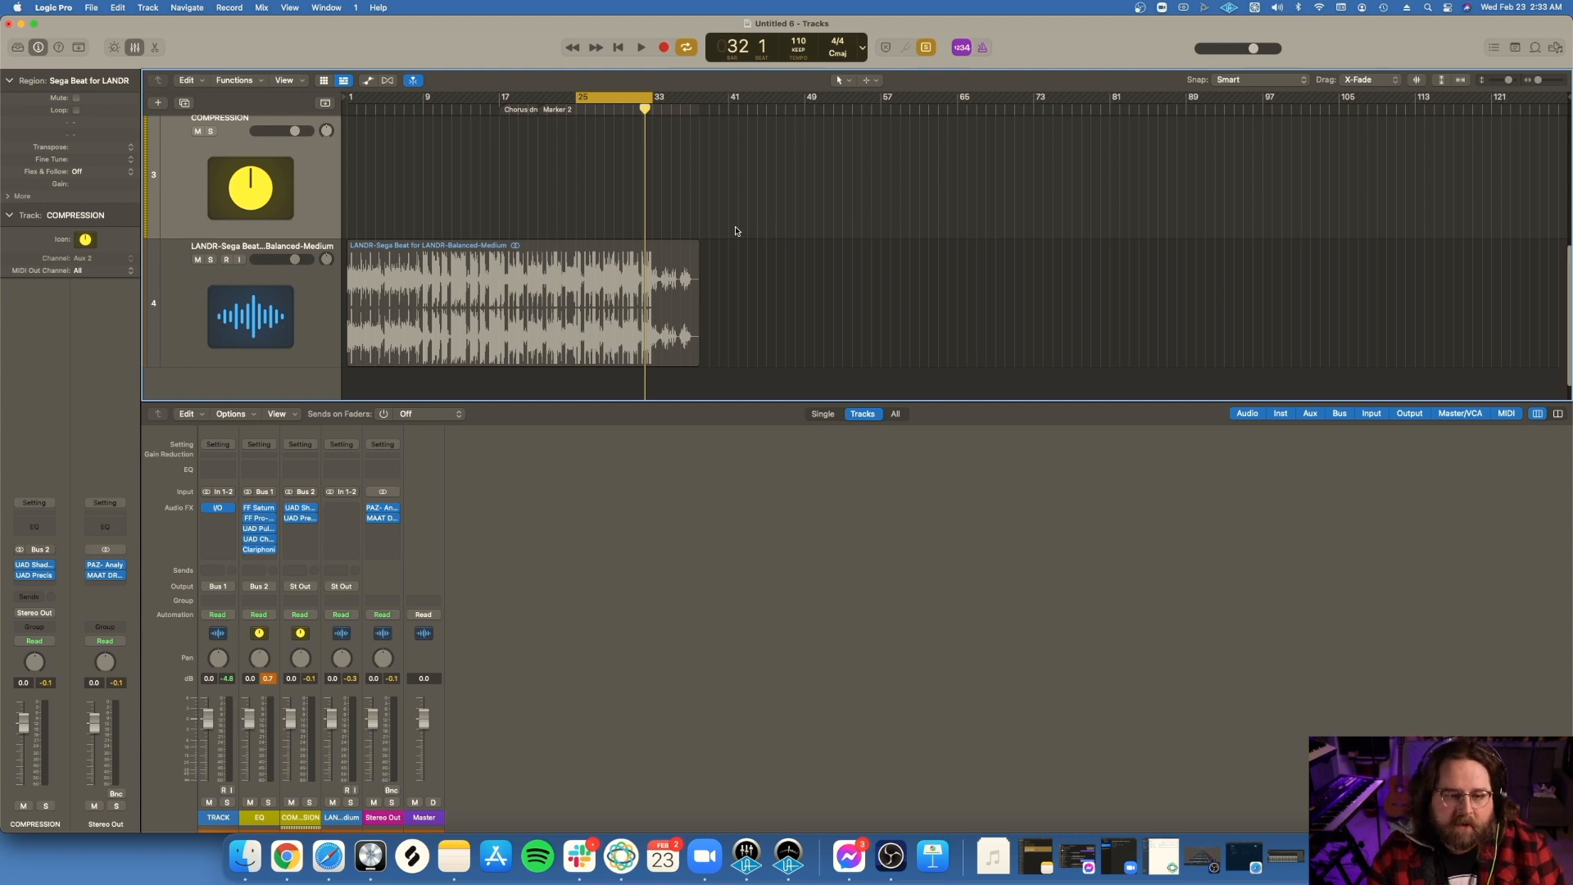
{"action": "scroll", "coordinate": [736, 231], "scroll_direction": "up", "scroll_amount": 5}
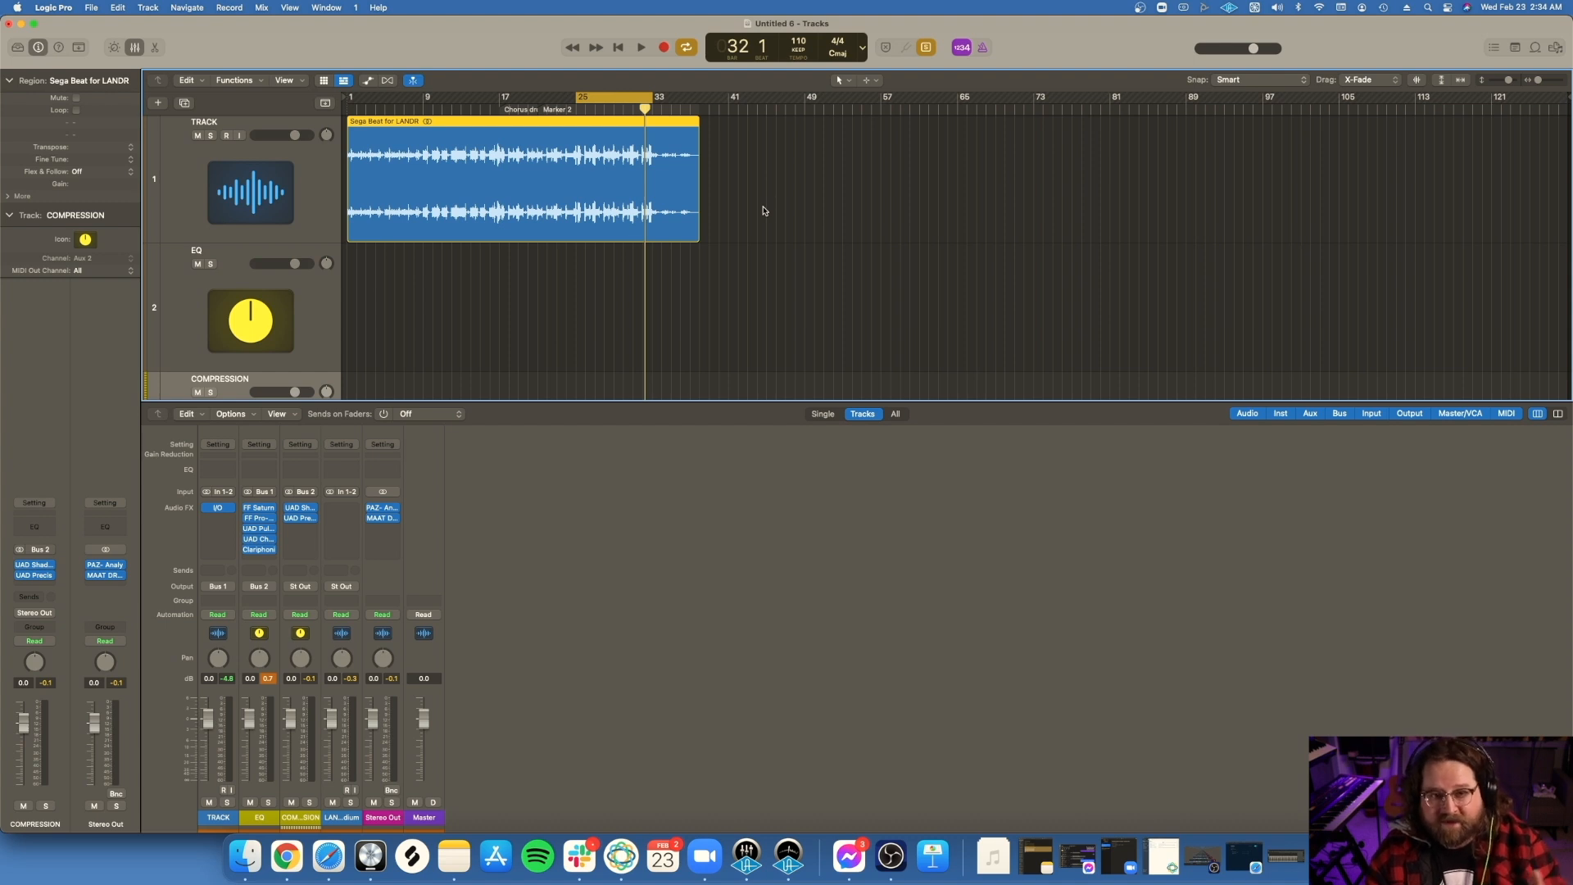
{"action": "scroll", "coordinate": [699, 264], "scroll_direction": "down", "scroll_amount": 5}
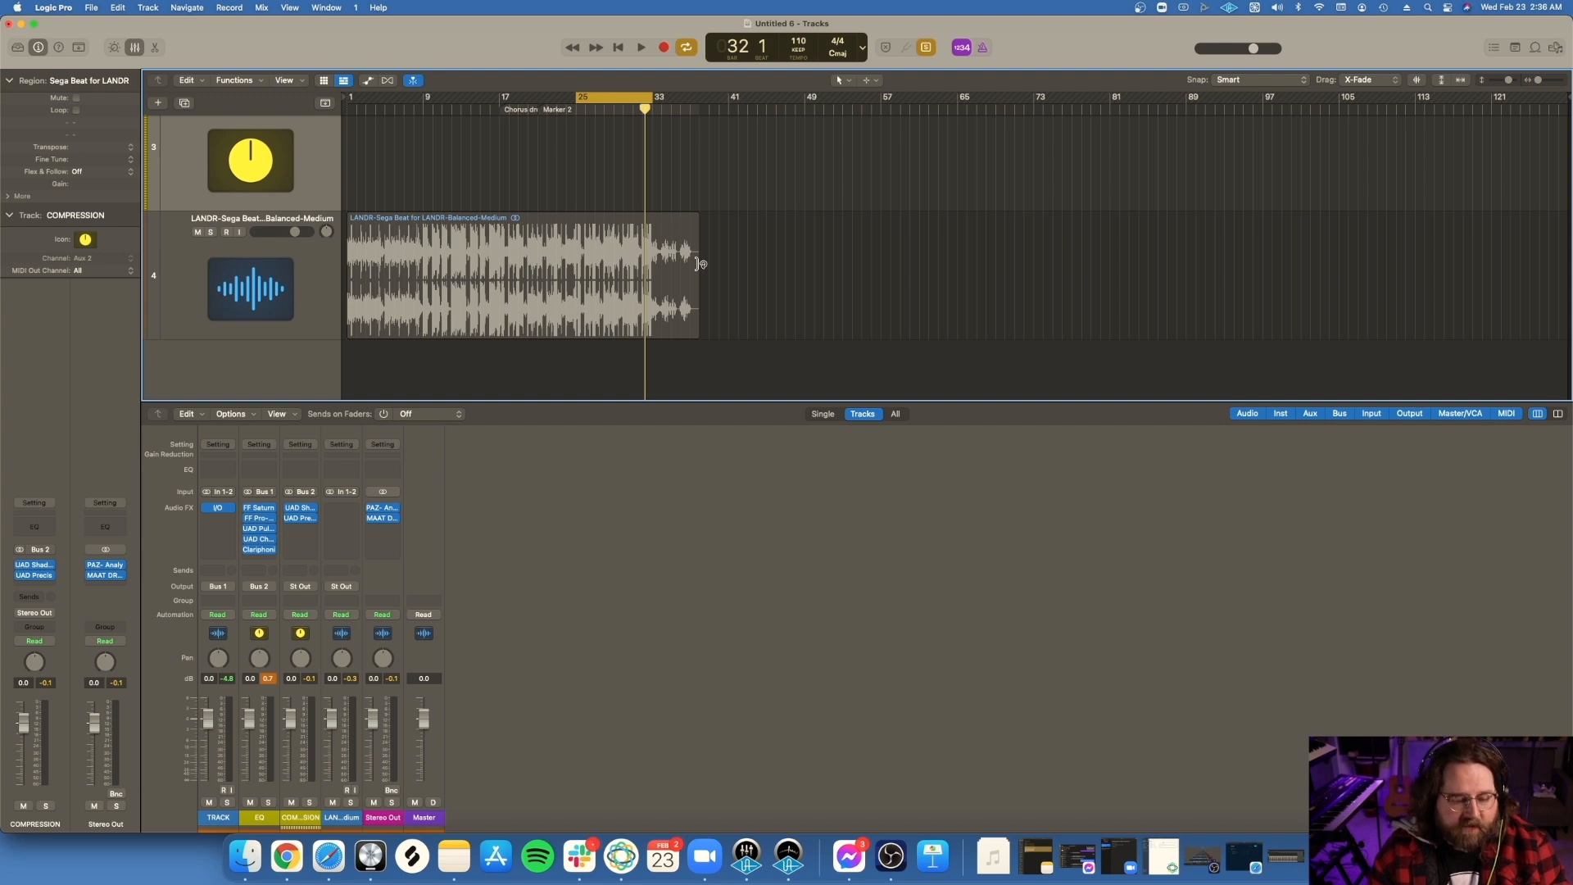
{"action": "scroll", "coordinate": [720, 250], "scroll_direction": "up", "scroll_amount": 5}
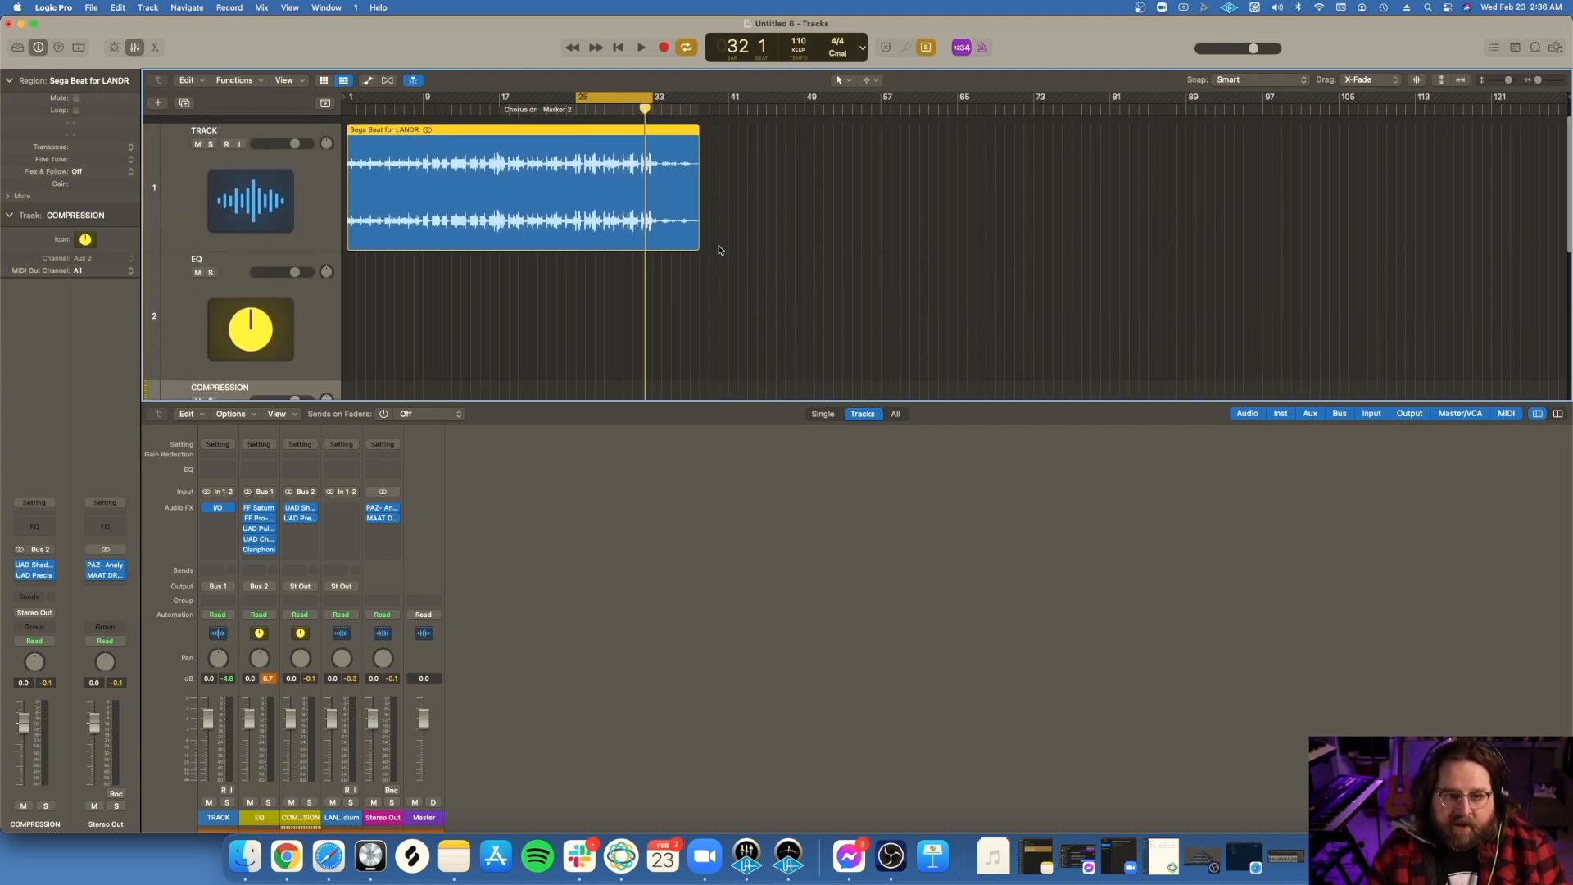